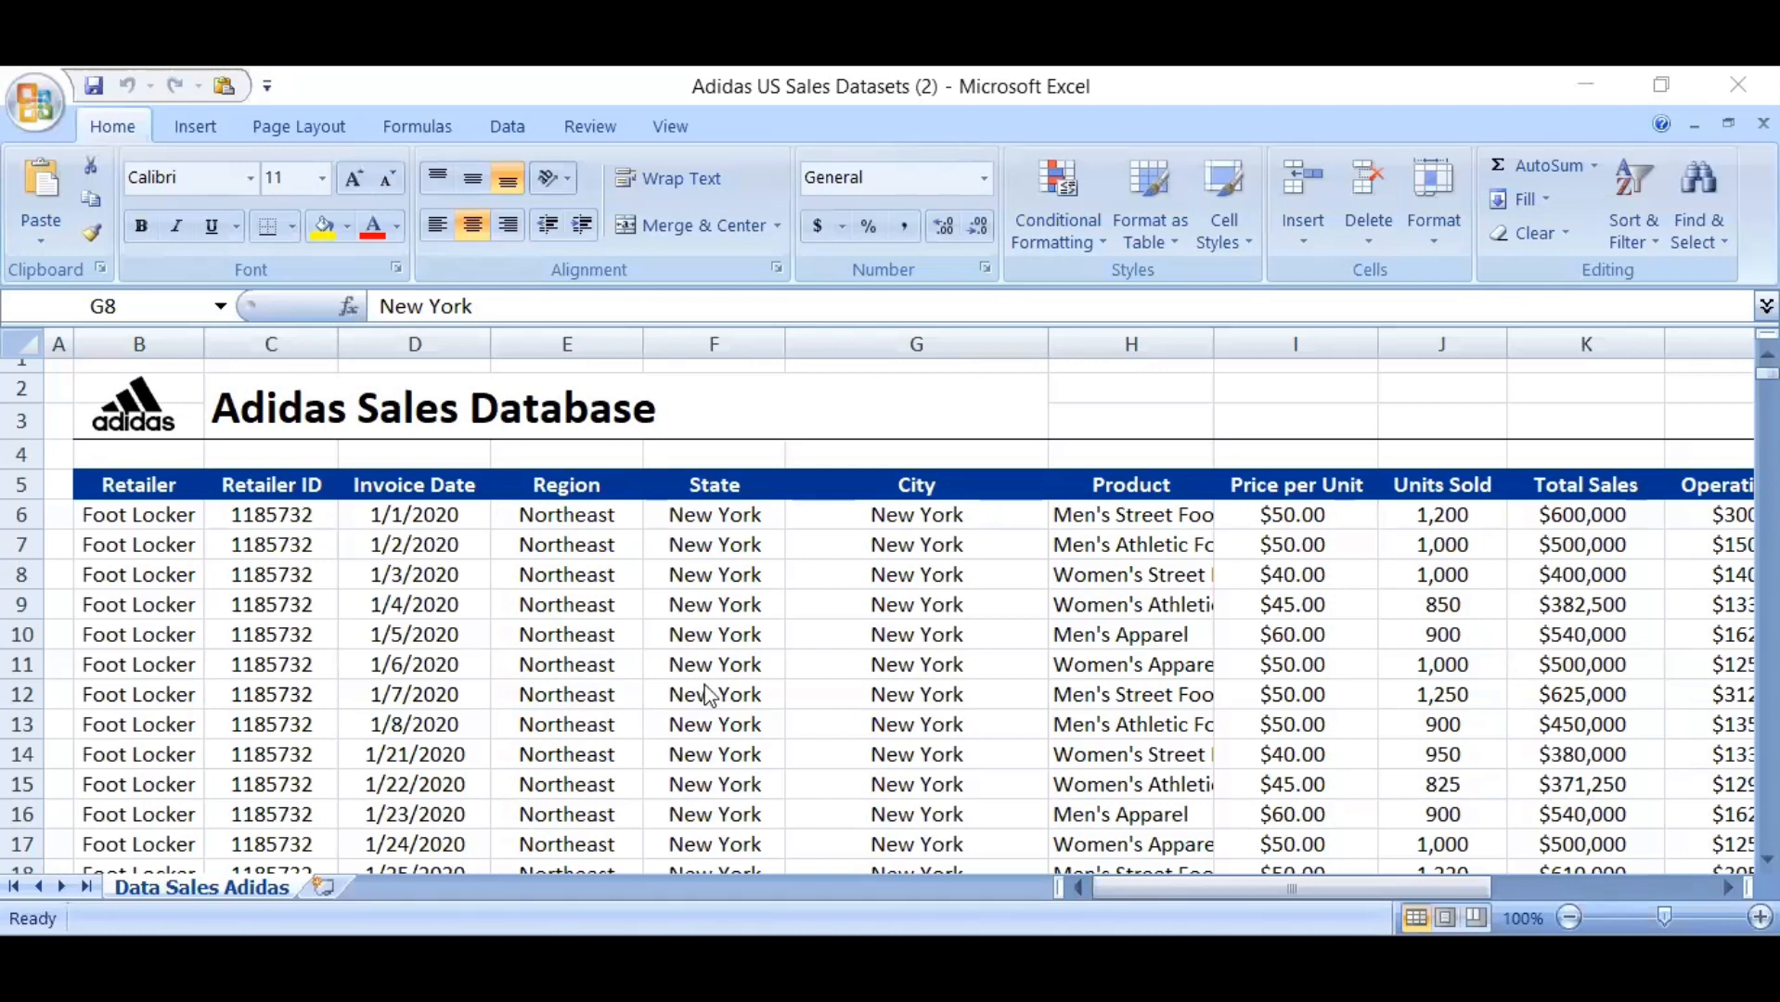
Review the Adidas sales table's columns across row 8, from Retailer through Sales Method
left_click(933, 571)
key("Right")
key("Right")
key("Right")
key("Right")
key("Right")
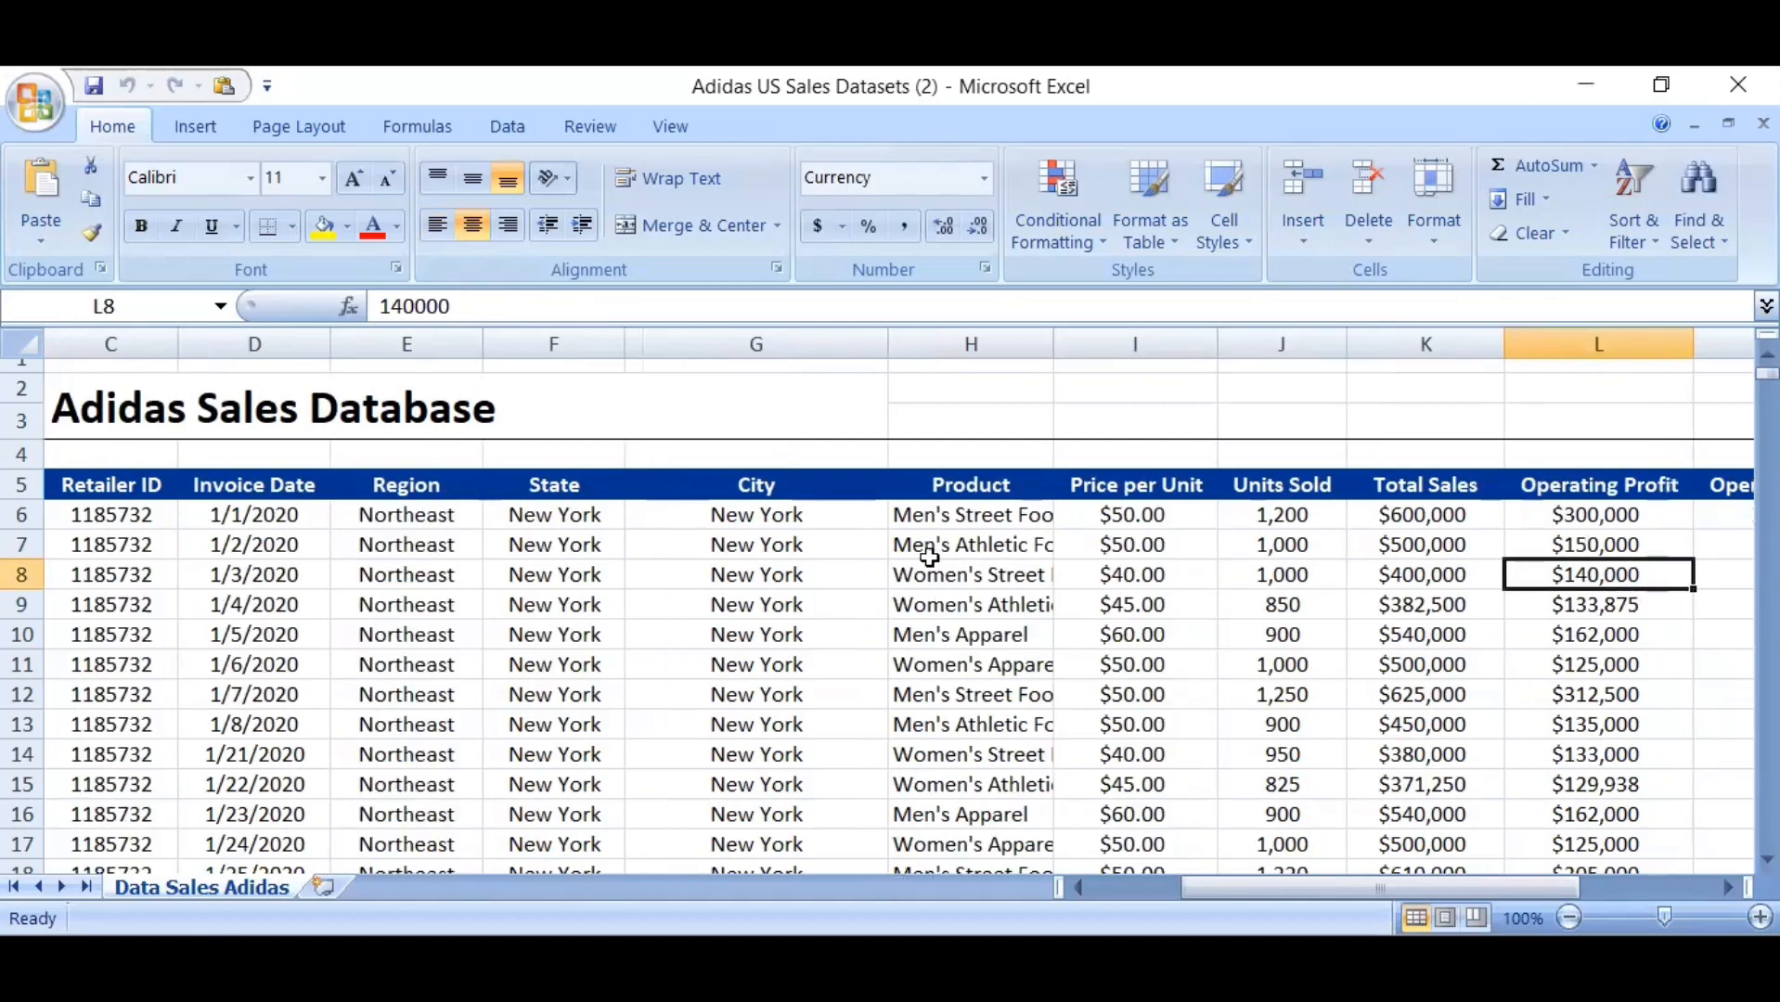
key("Right")
key("Right")
key("Right")
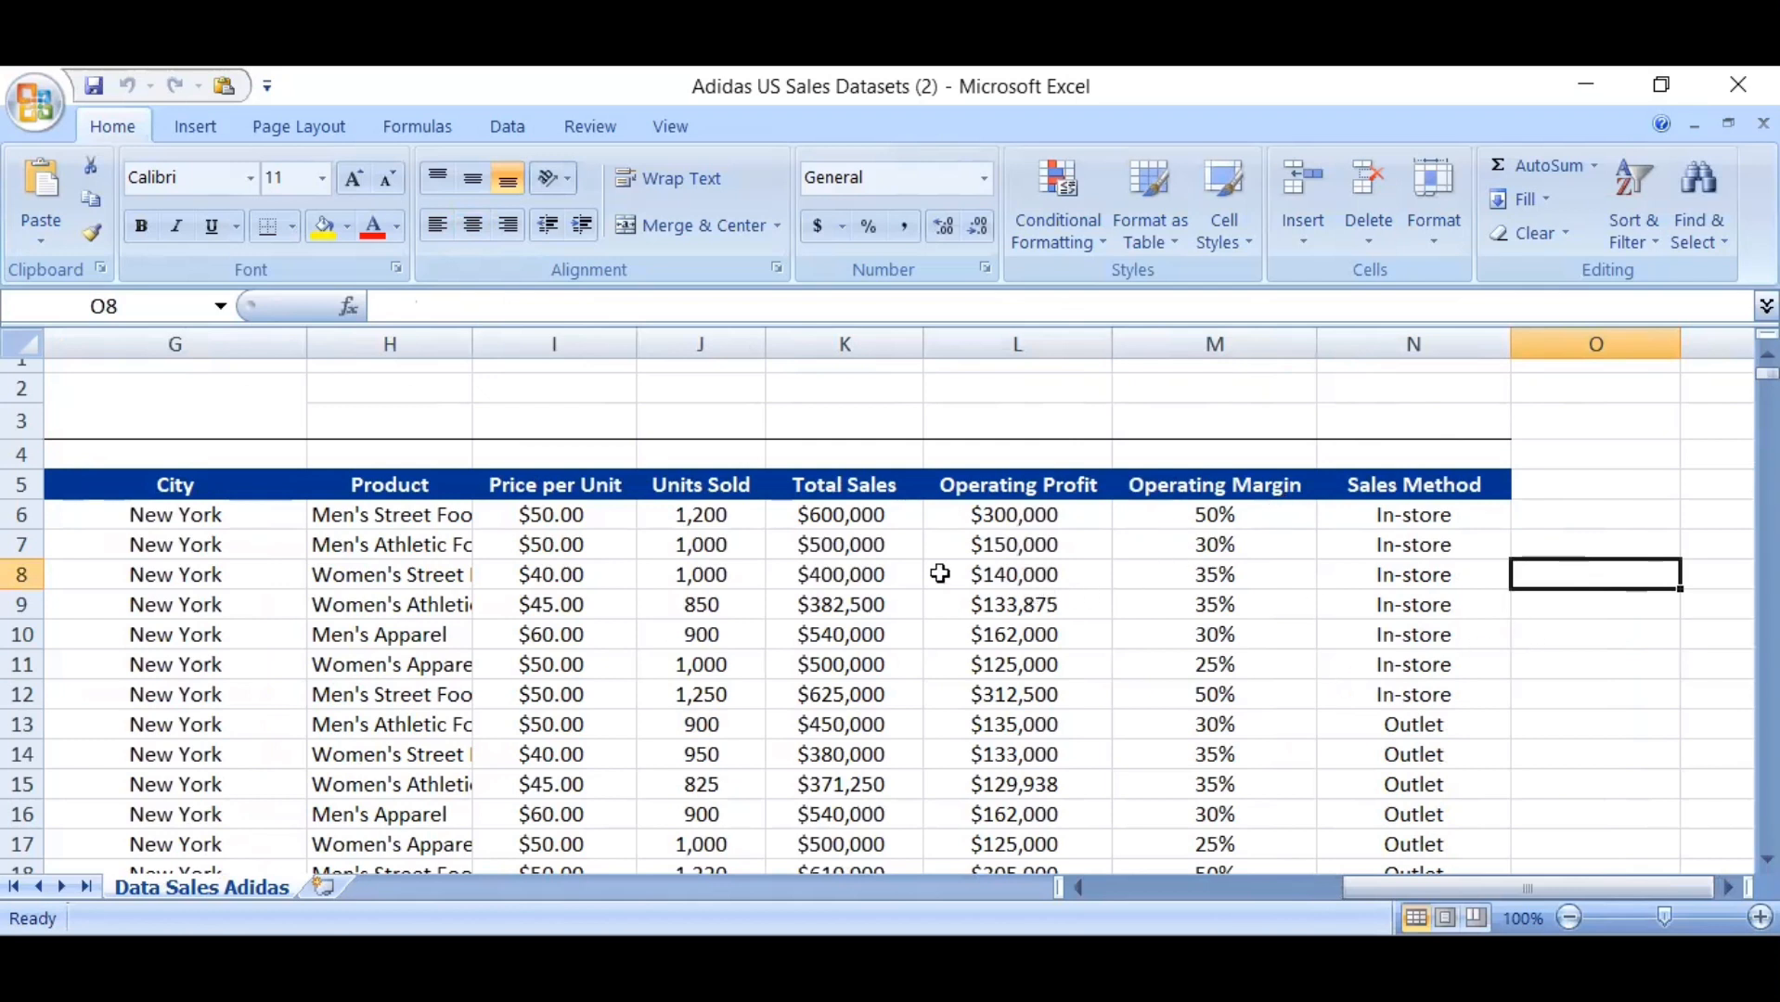
left_click(836, 570)
key("Left")
key("Left")
key("Left")
key("Left")
key("Left")
key("Left")
key("Left")
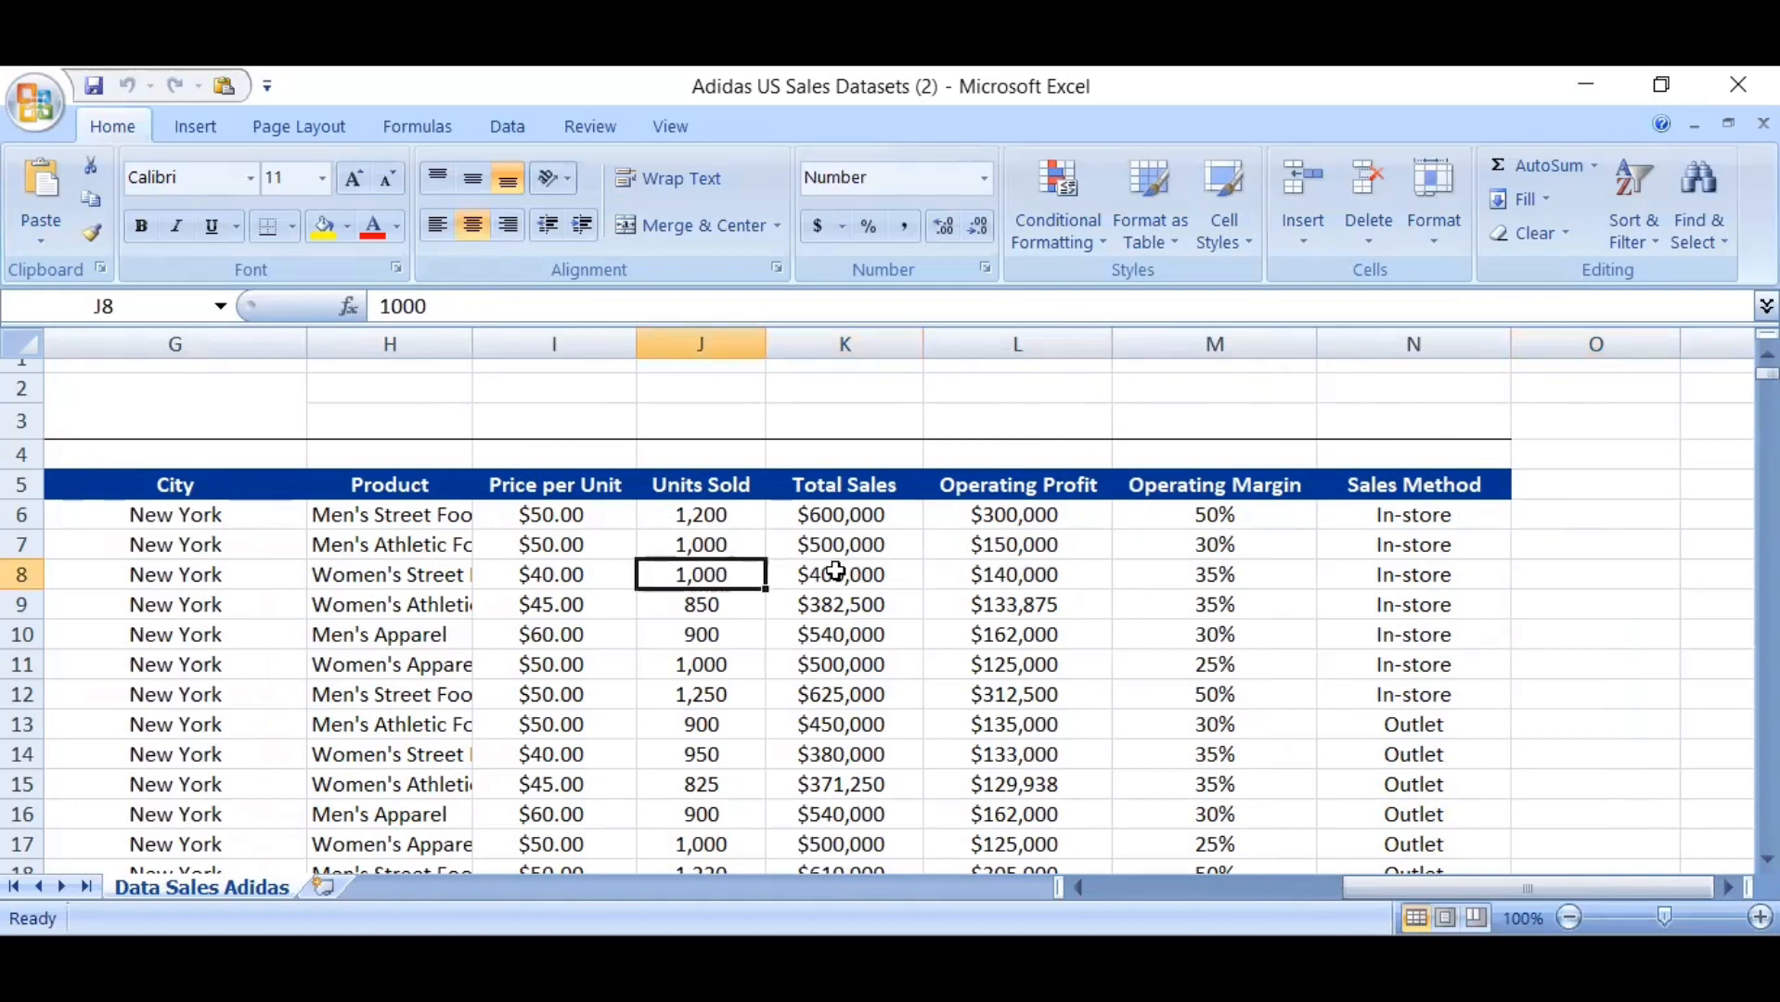
key("Left")
key("Left")
key("Left")
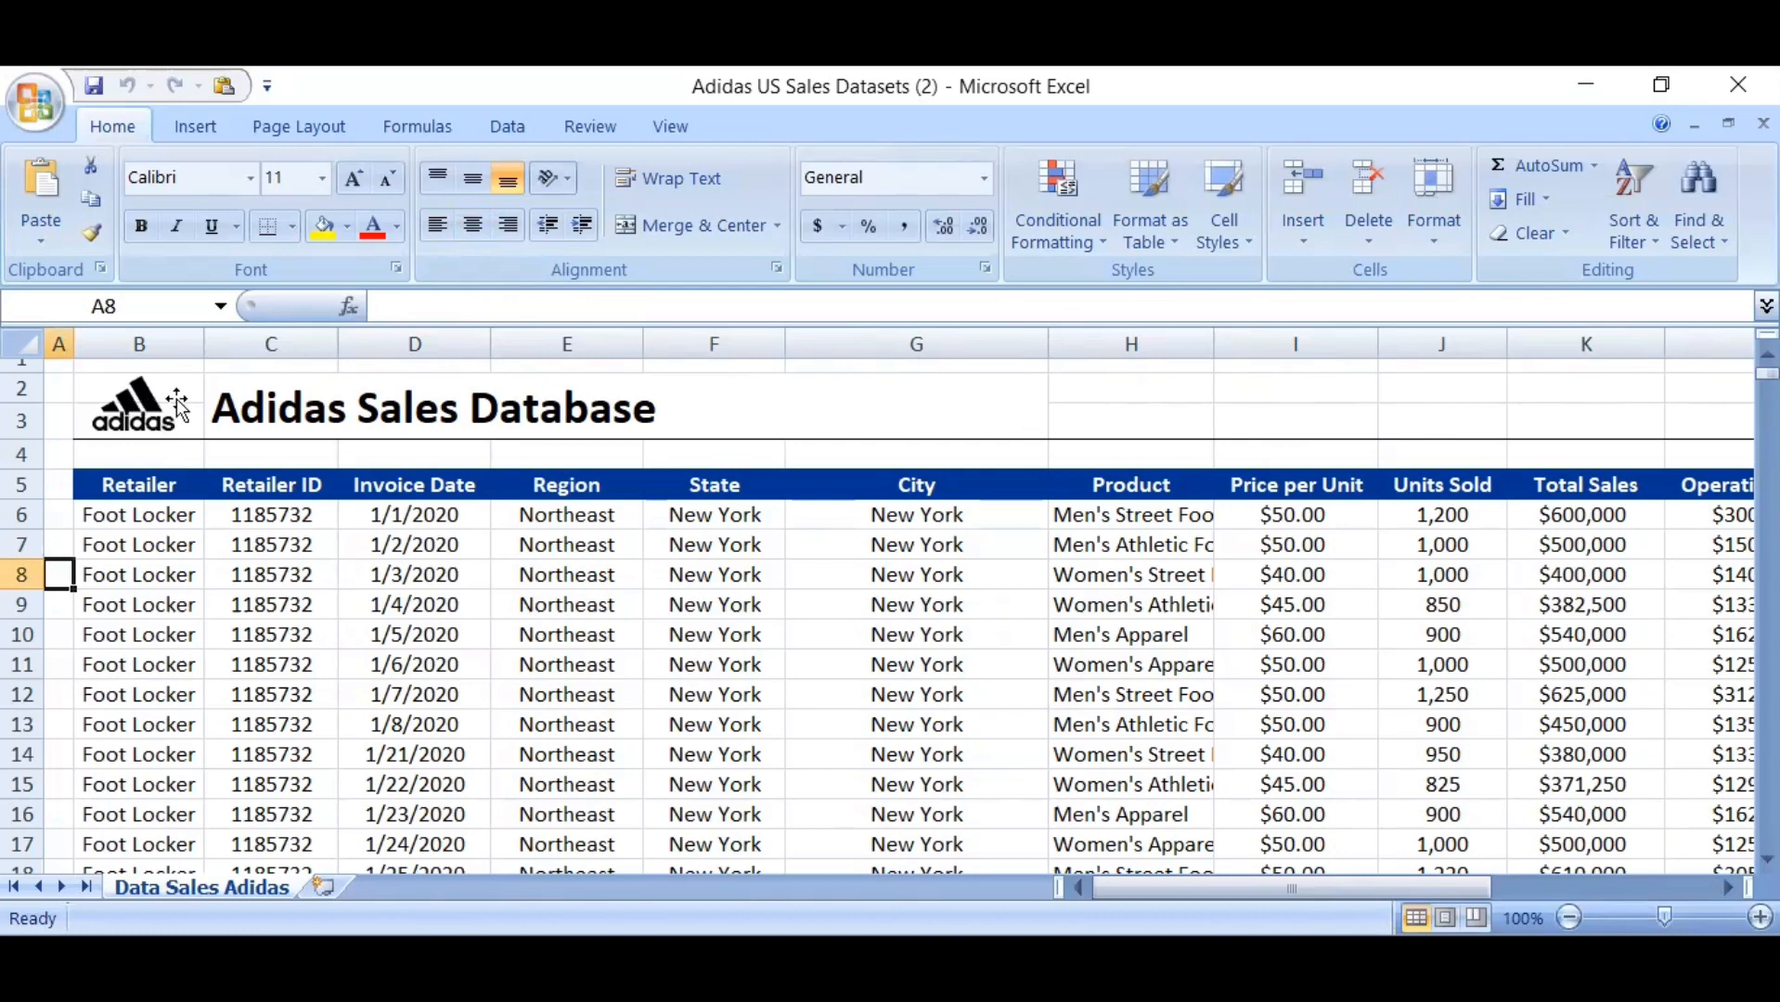
Remove the Adidas logo picture from beside the sheet title by cutting it
left_click(142, 415)
left_click_drag(140, 415, 130, 412)
right_click(157, 434)
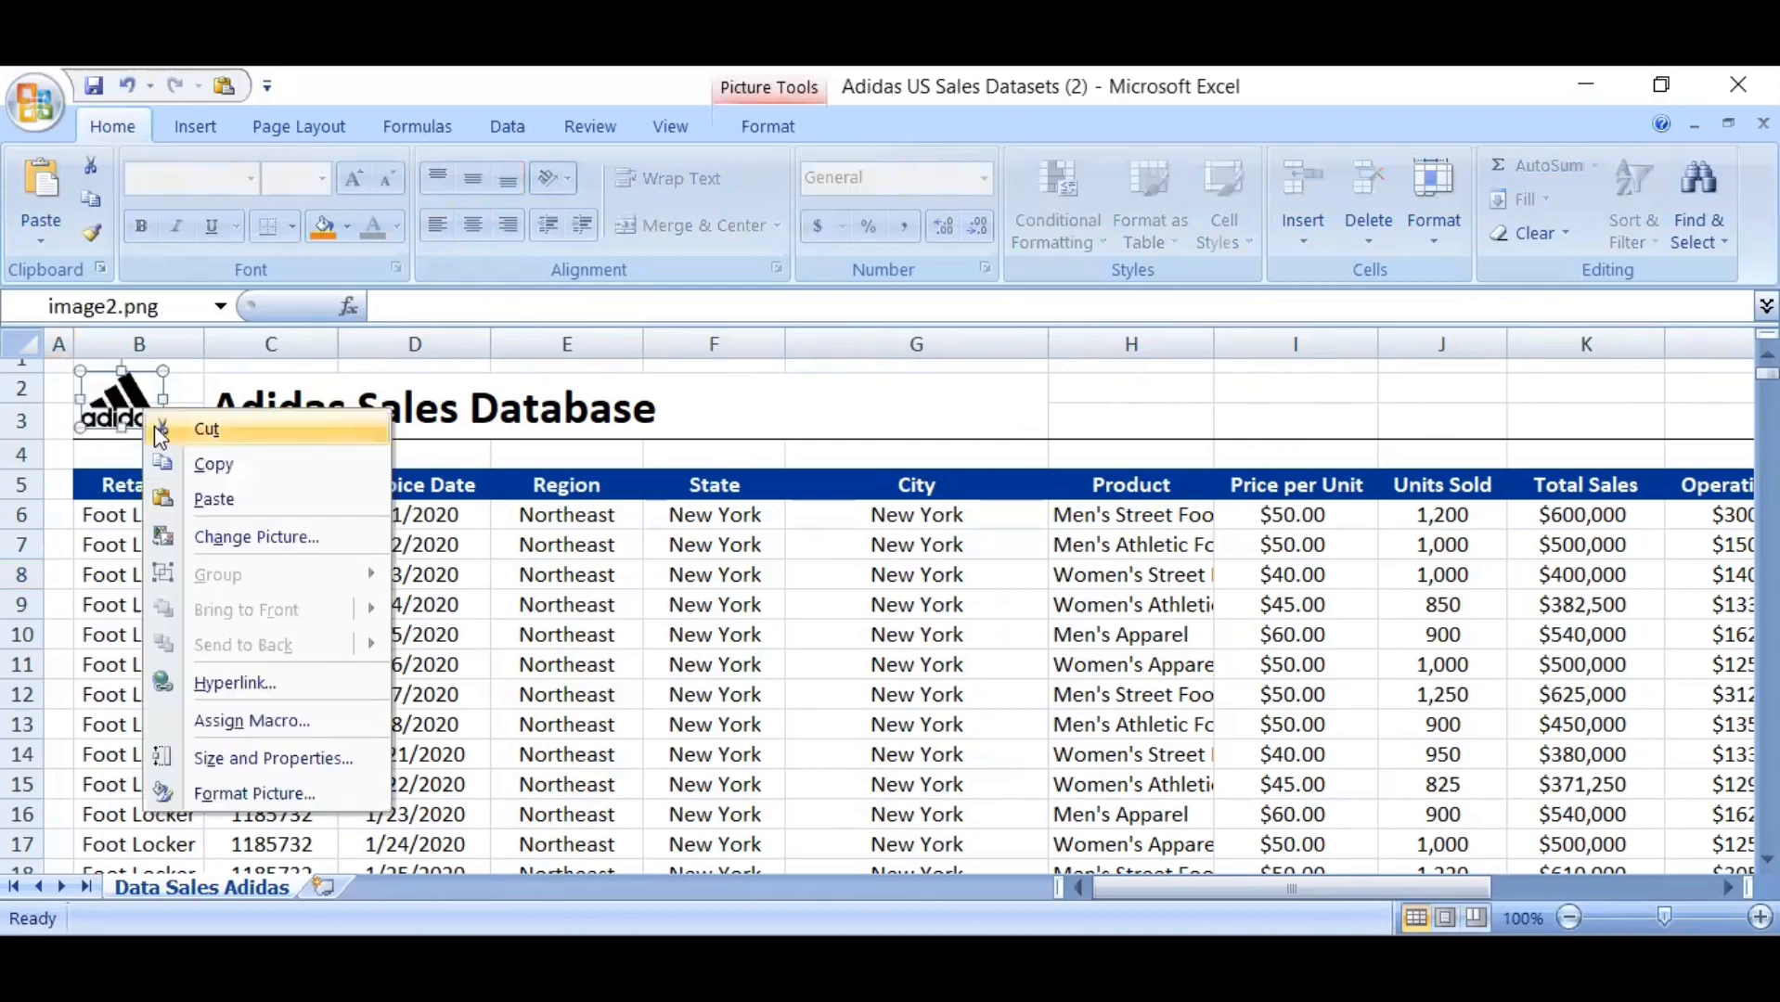
left_click(221, 438)
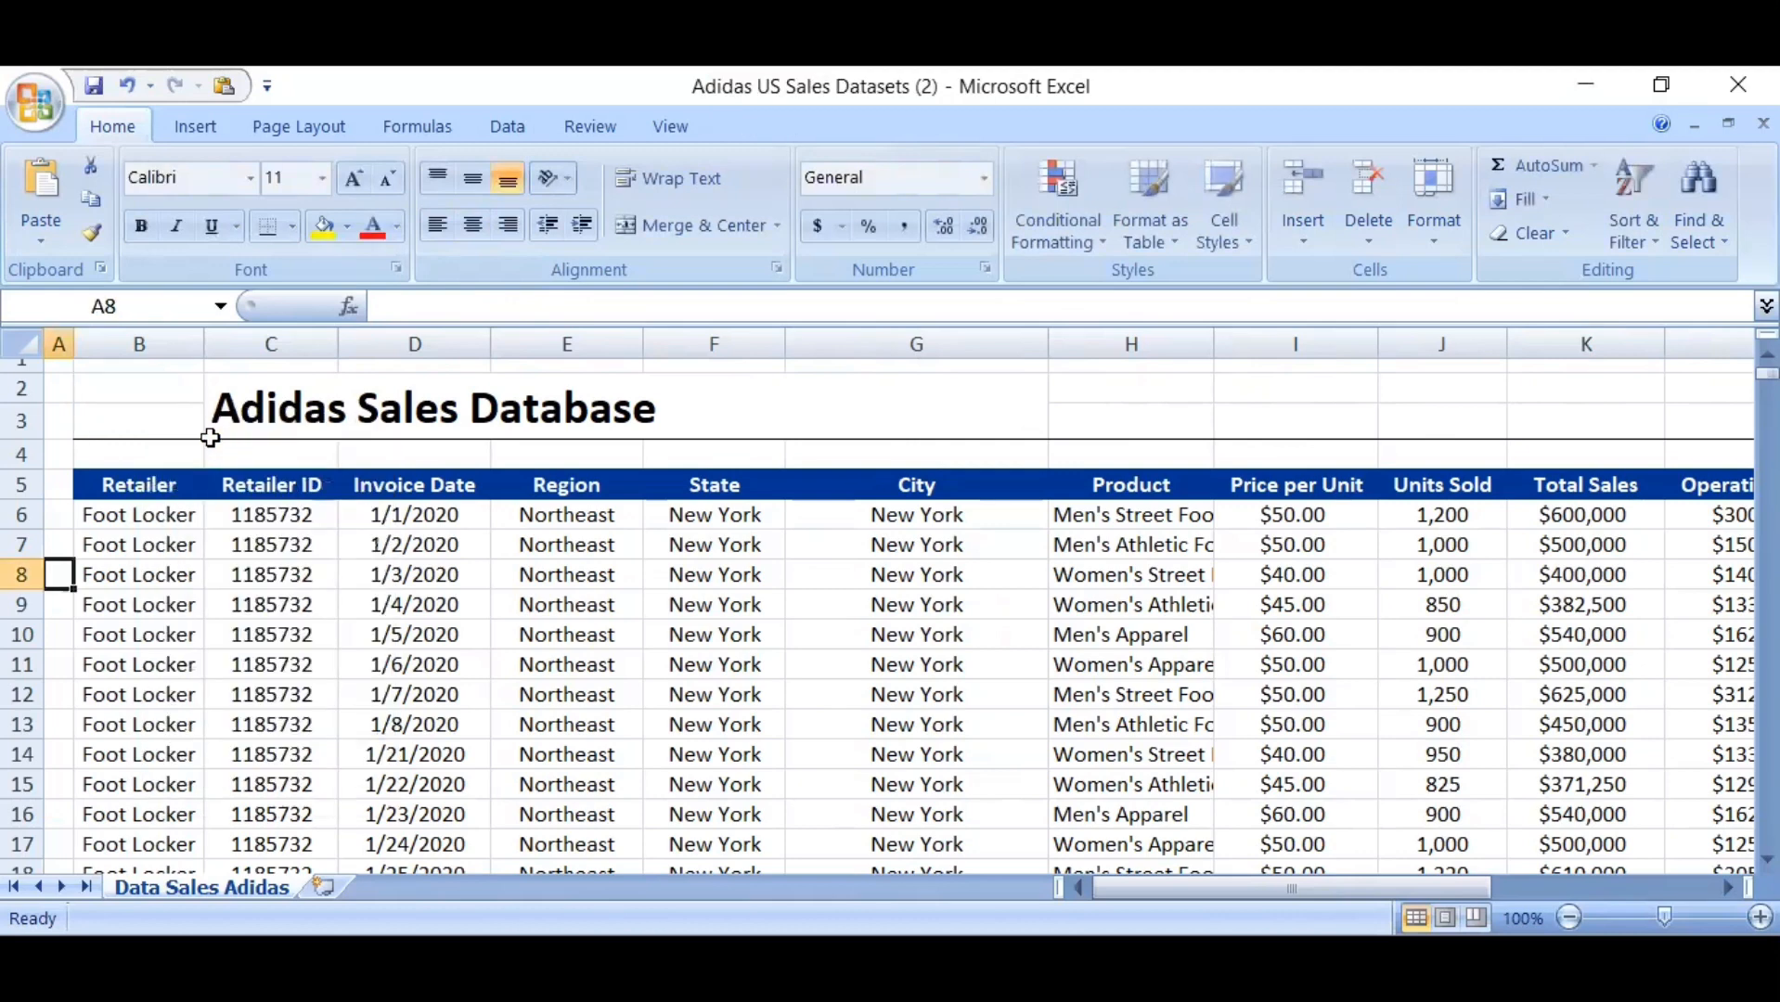
Delete row 3 and the blank row beneath it, directly above the column headers
left_click(20, 424)
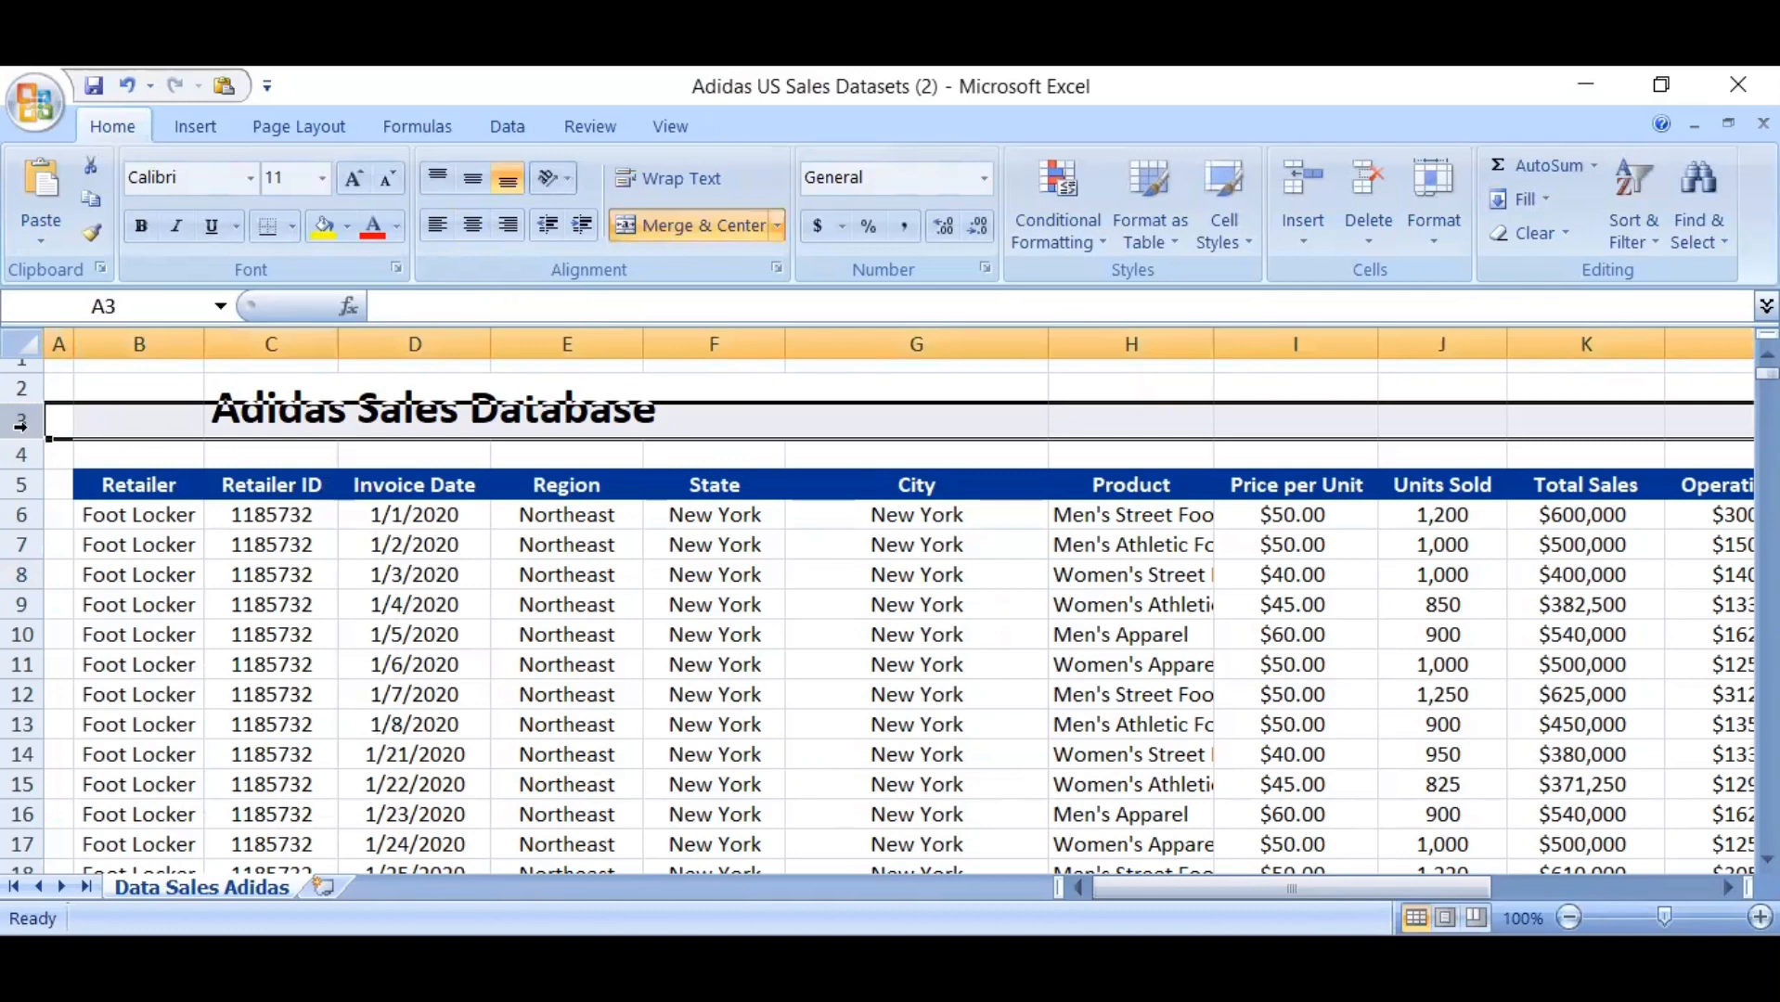
right_click(20, 425)
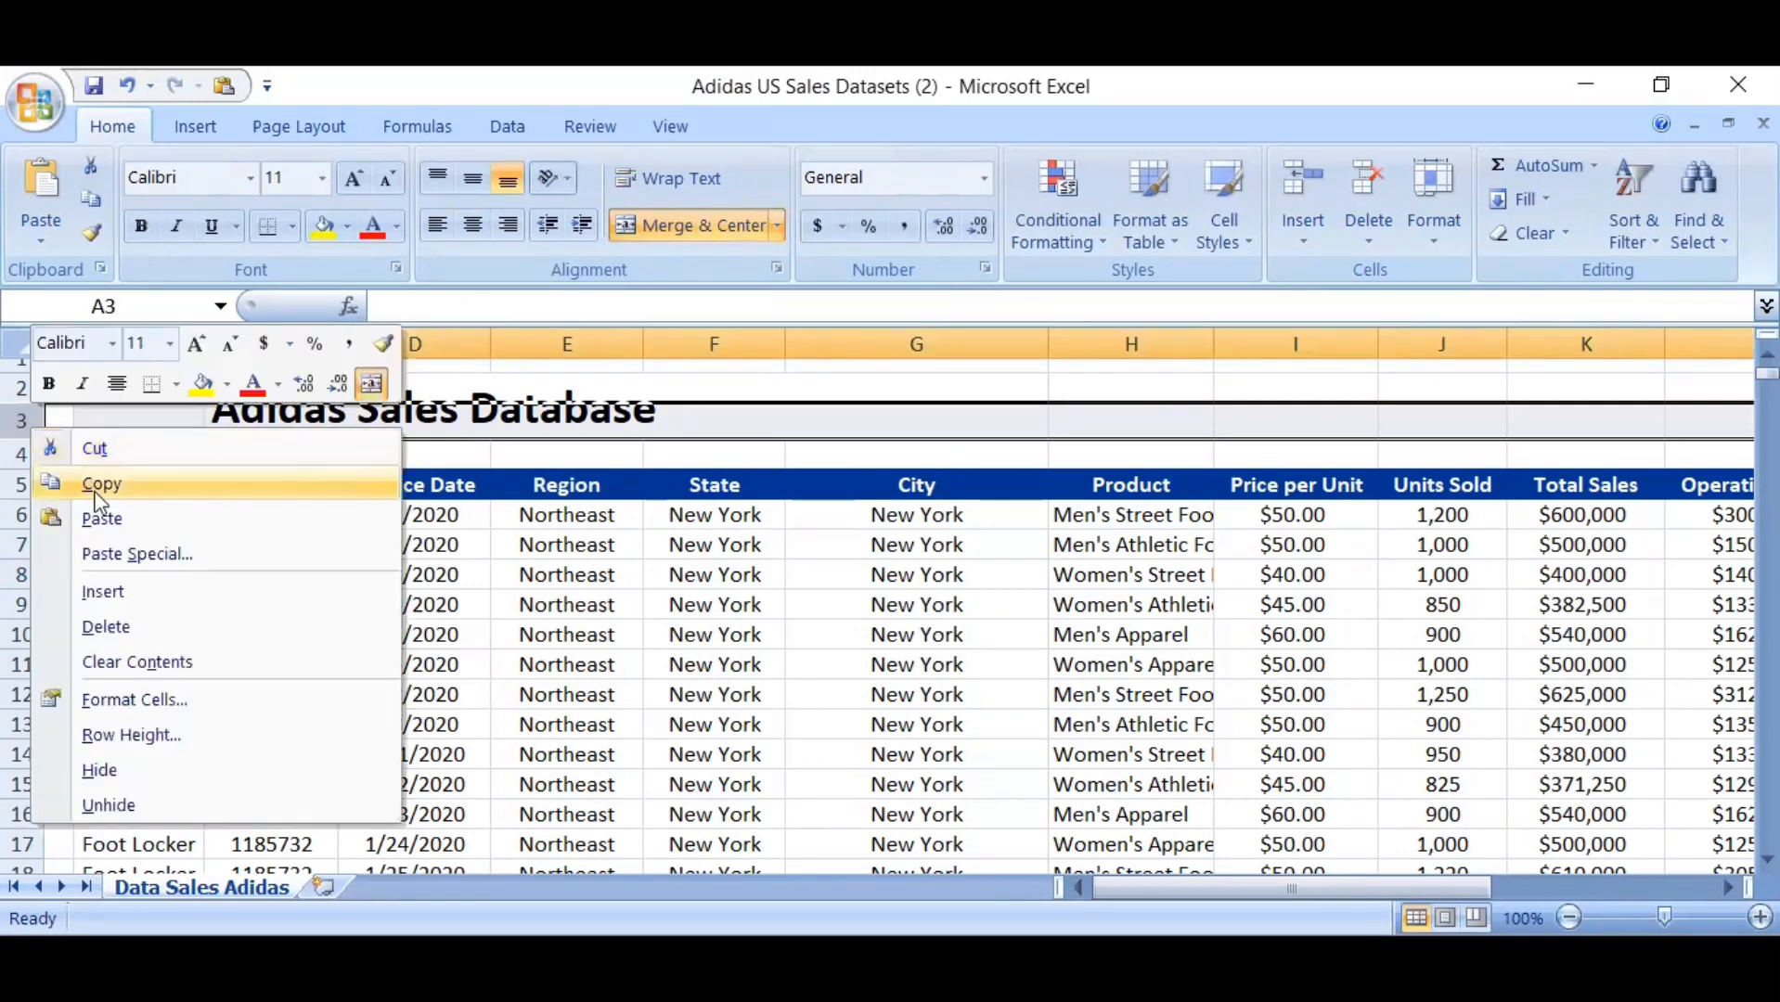
left_click(142, 629)
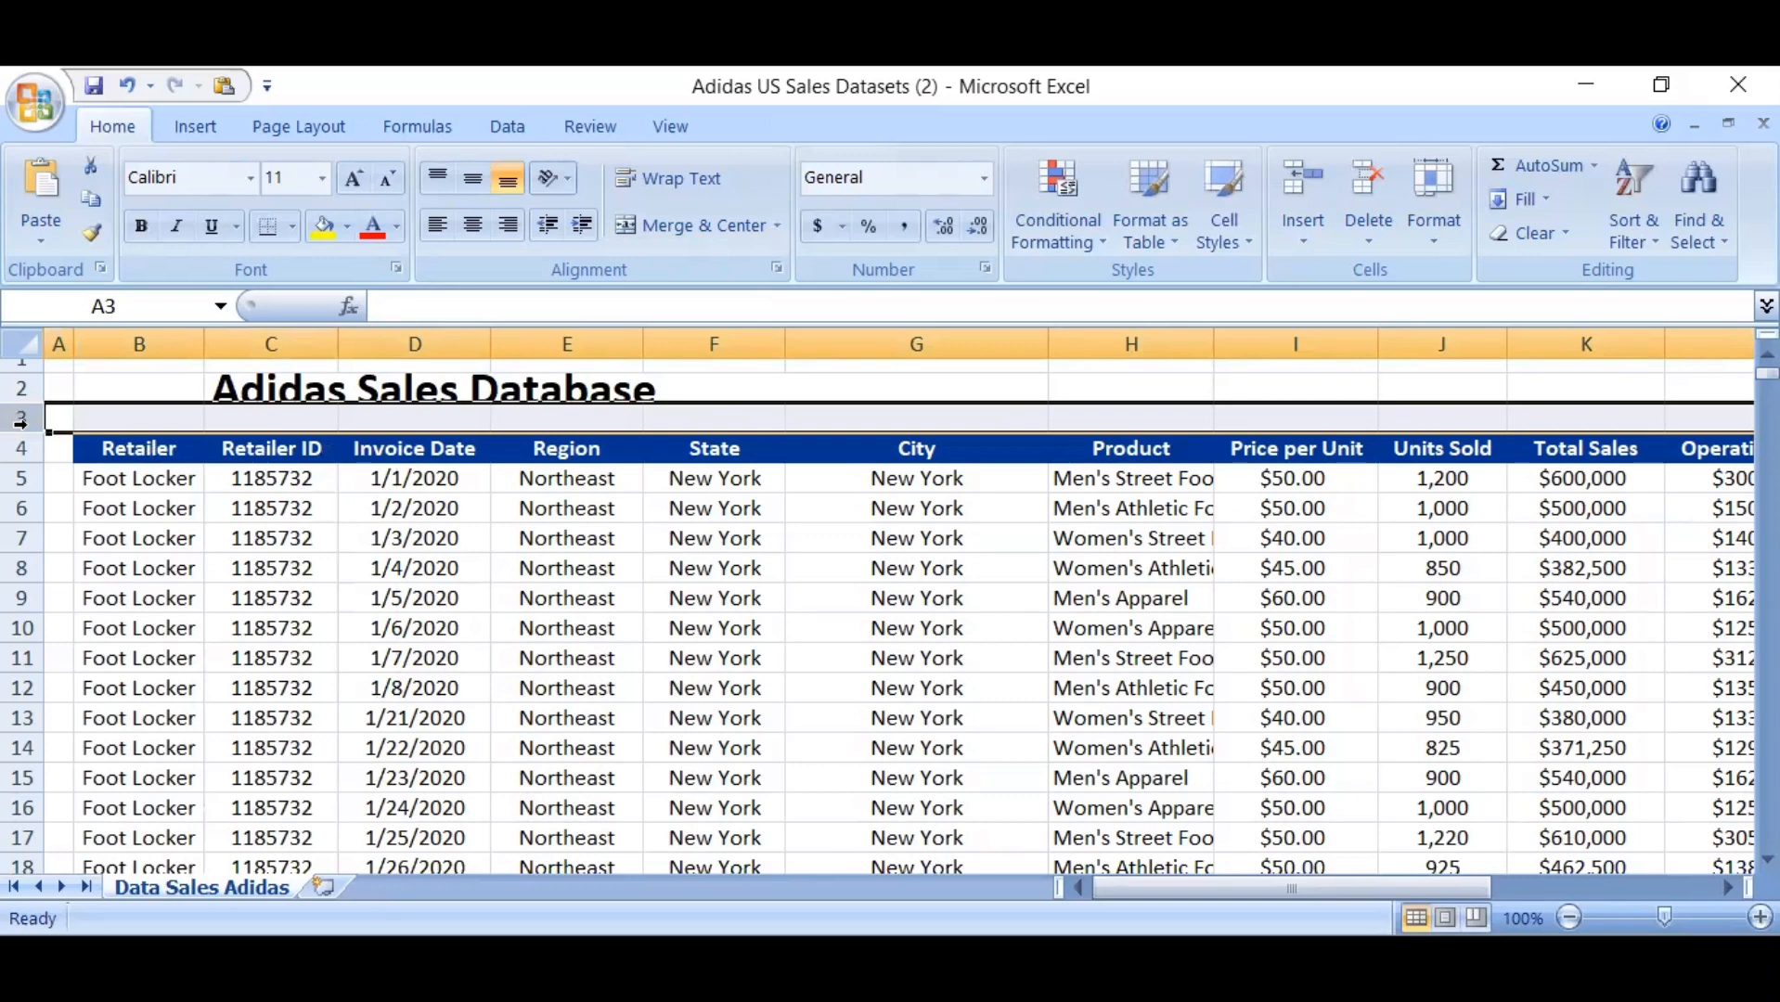
right_click(20, 422)
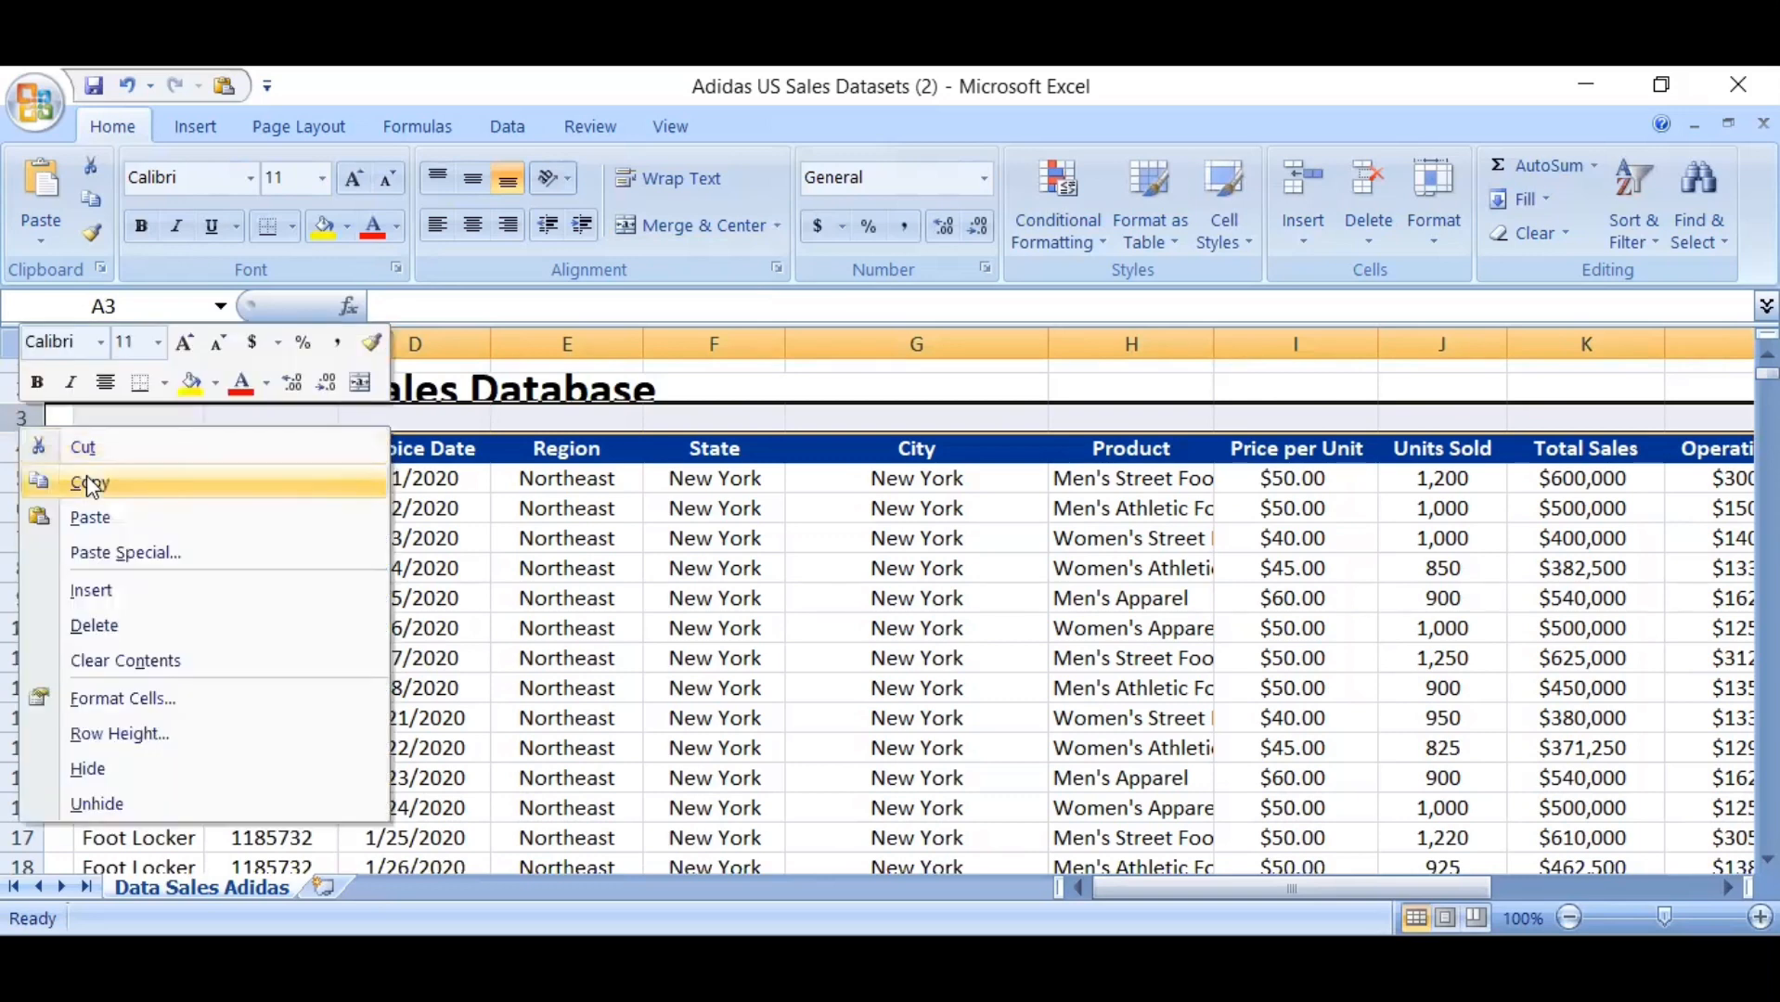
left_click(130, 624)
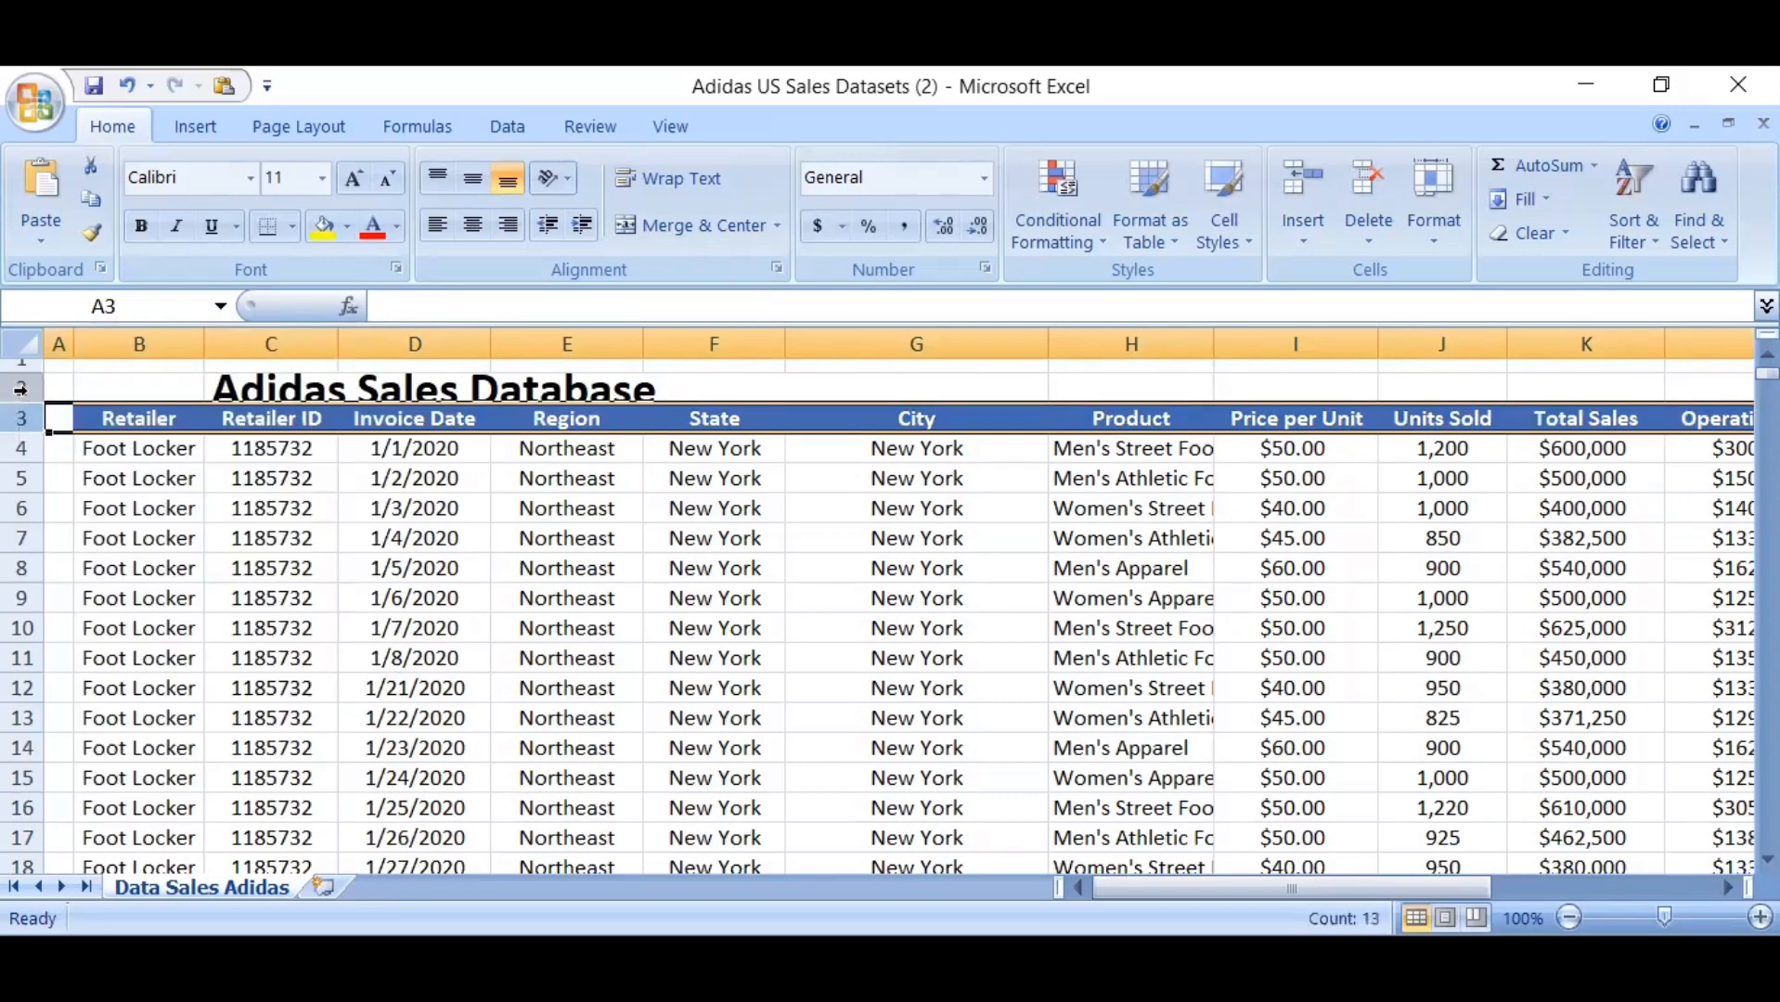
Delete the Adidas Sales Database title row and the narrow empty row above it, so the column headers start in row 1
left_click(21, 390)
right_click(19, 390)
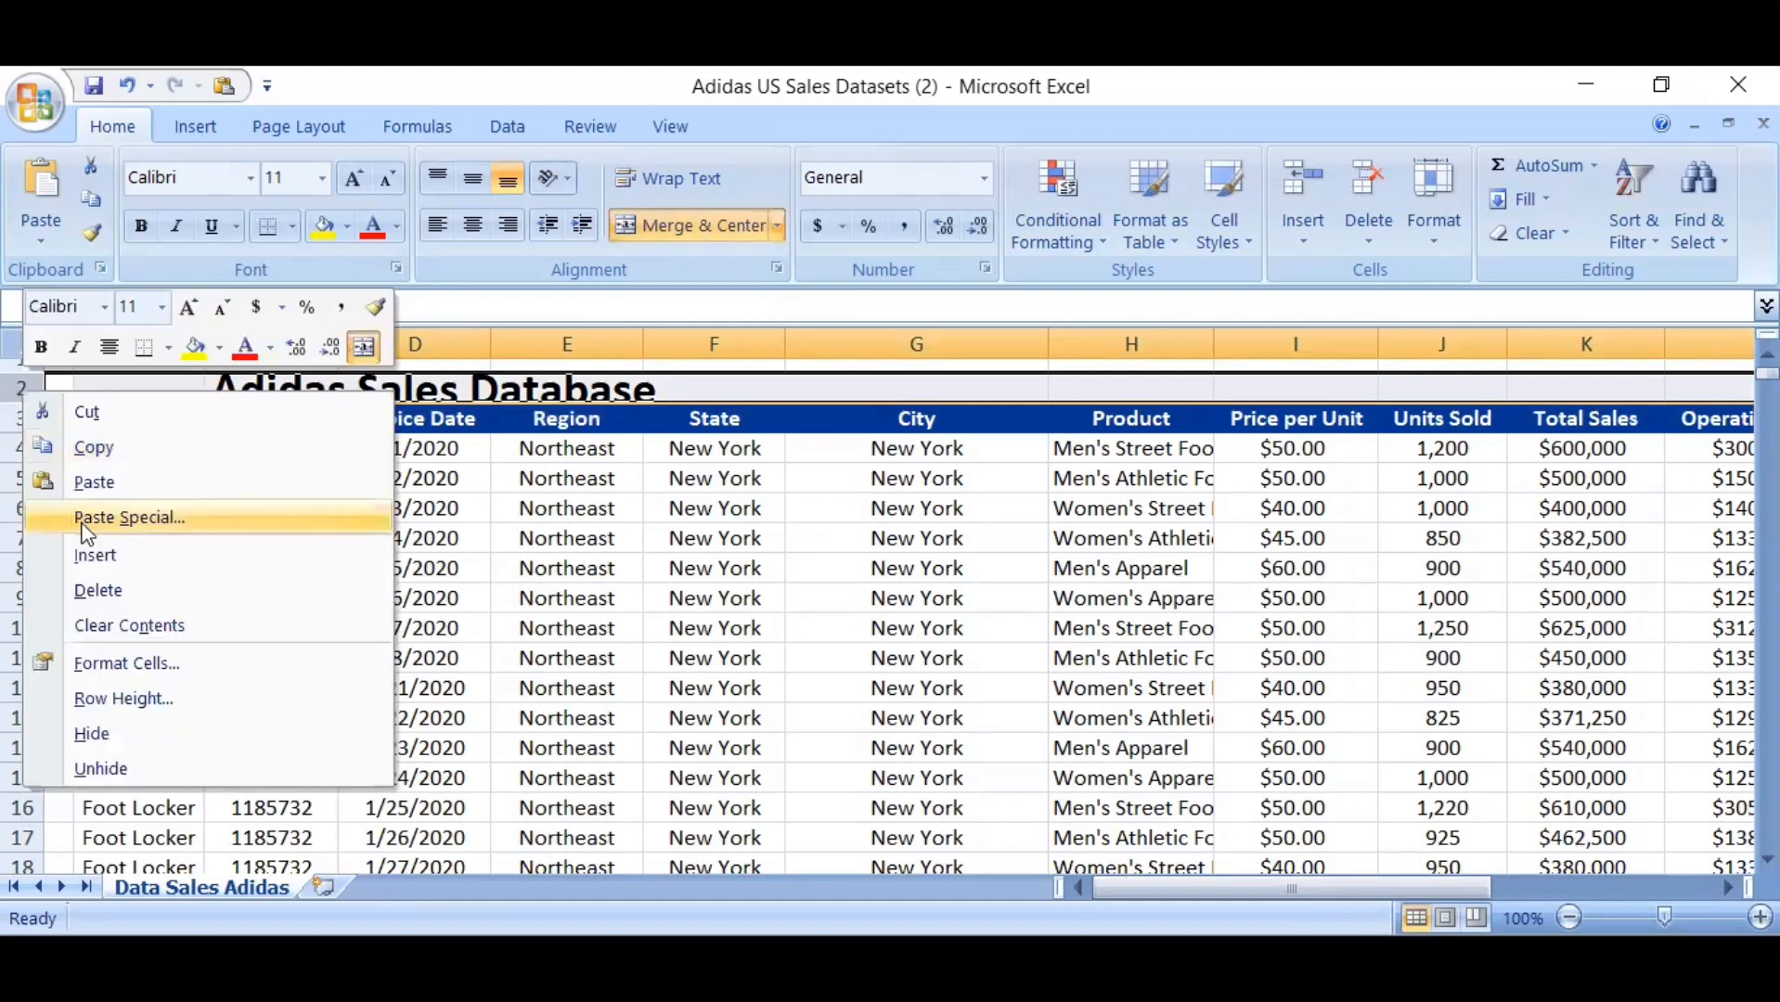
left_click(93, 589)
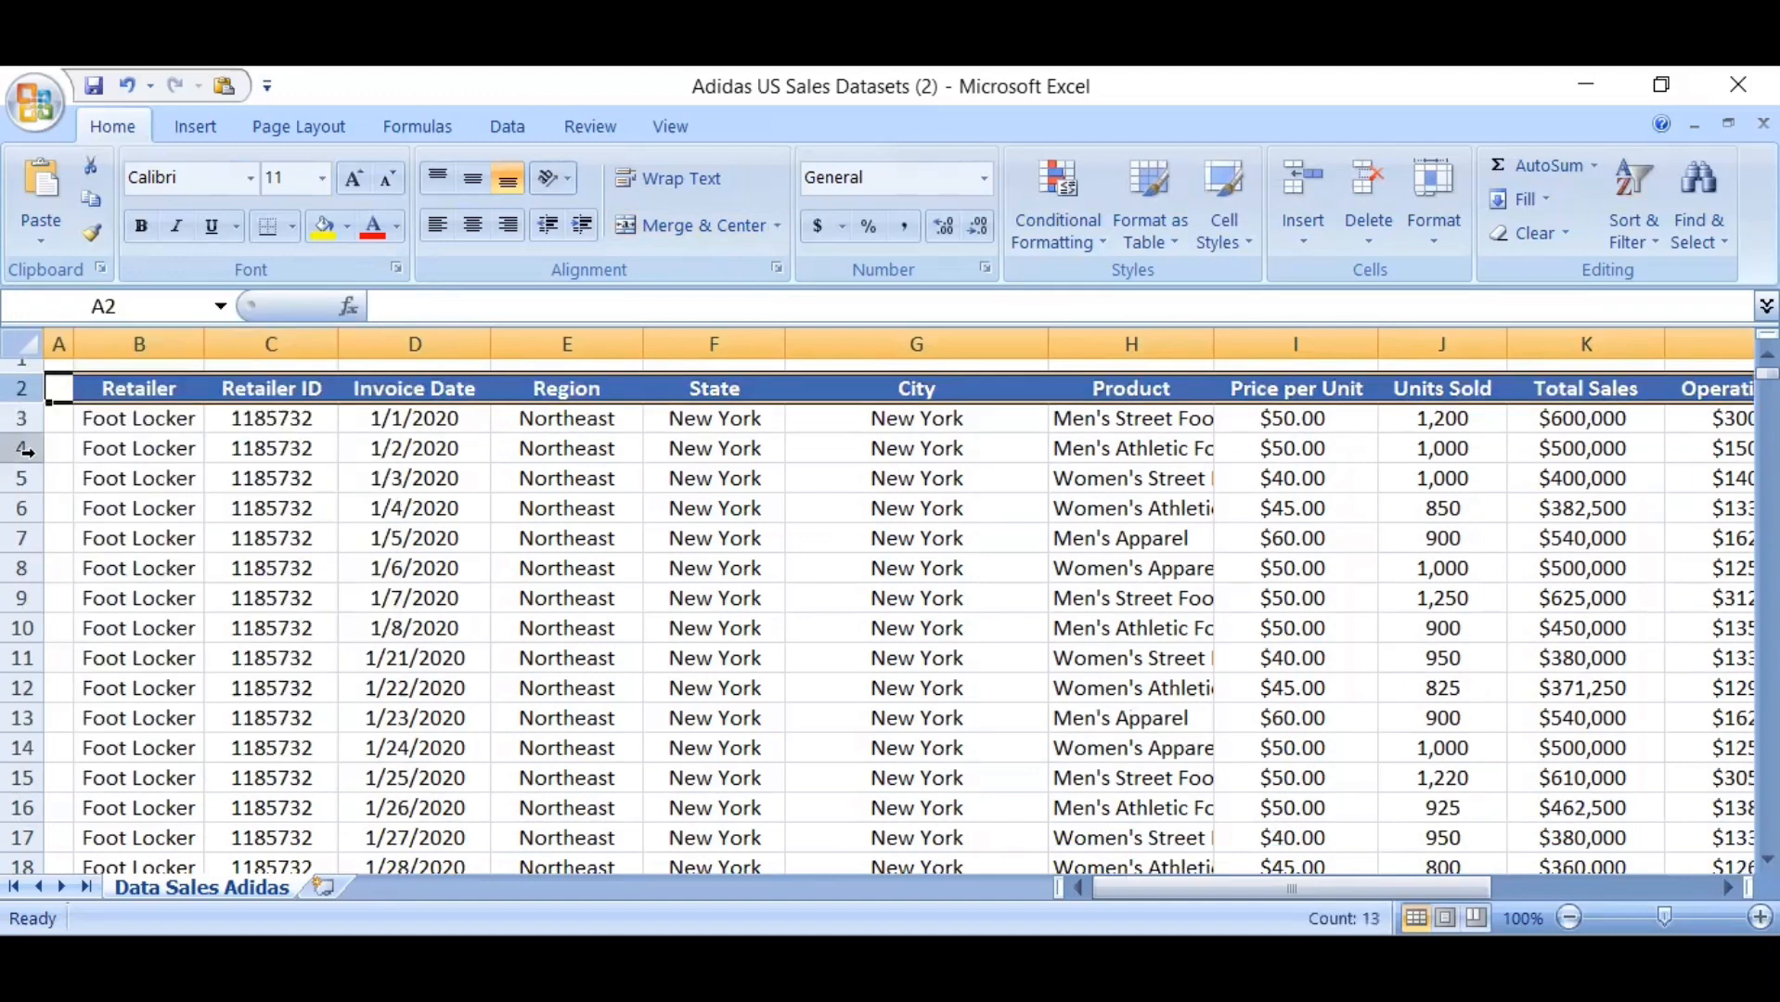
left_click(22, 365)
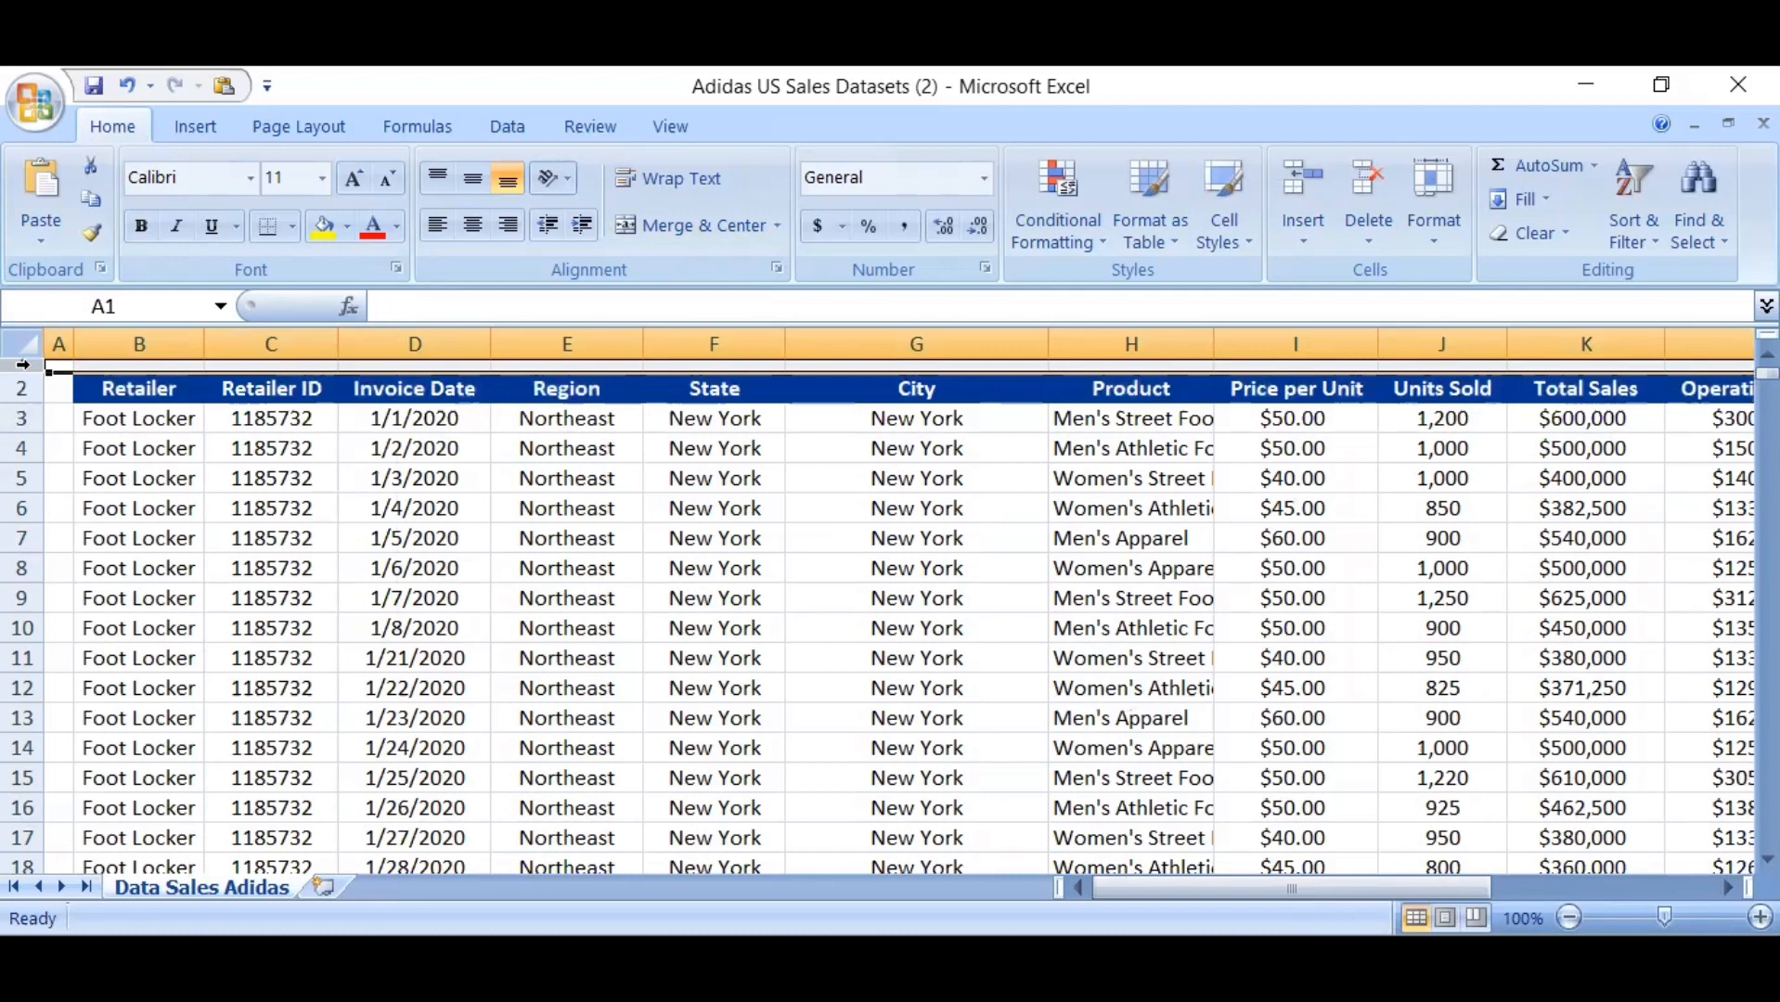
right_click(22, 365)
left_click(131, 566)
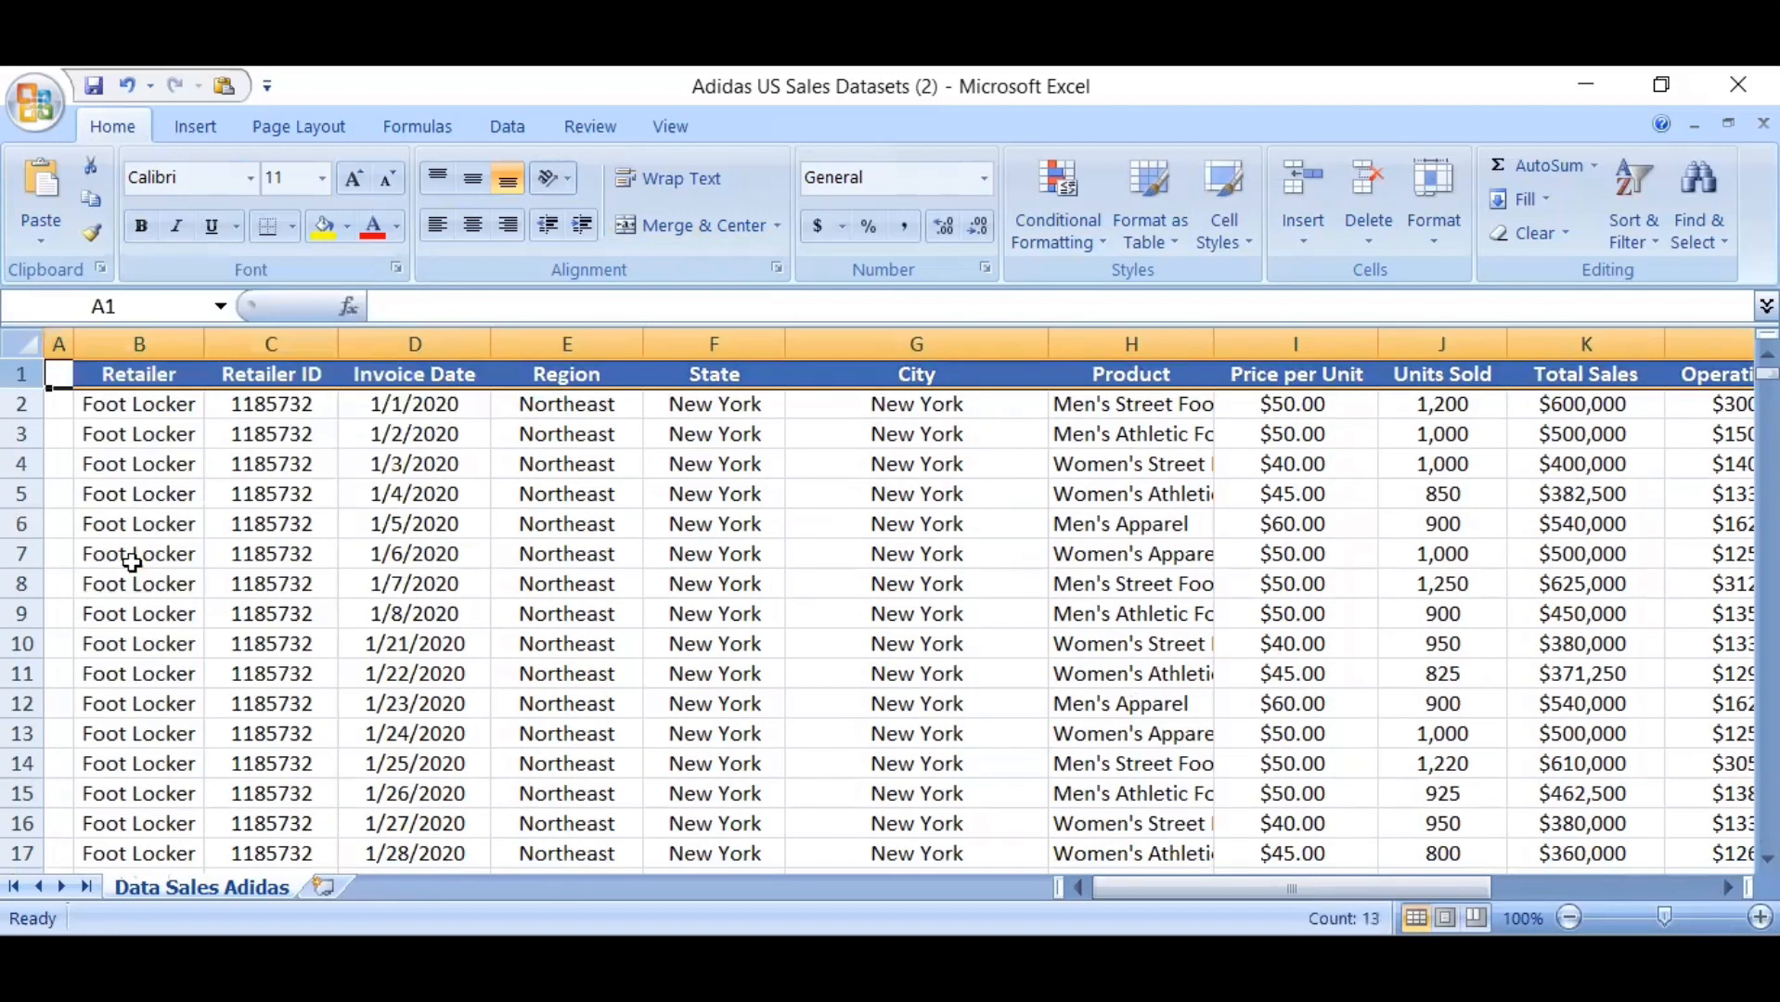
left_click(500, 487)
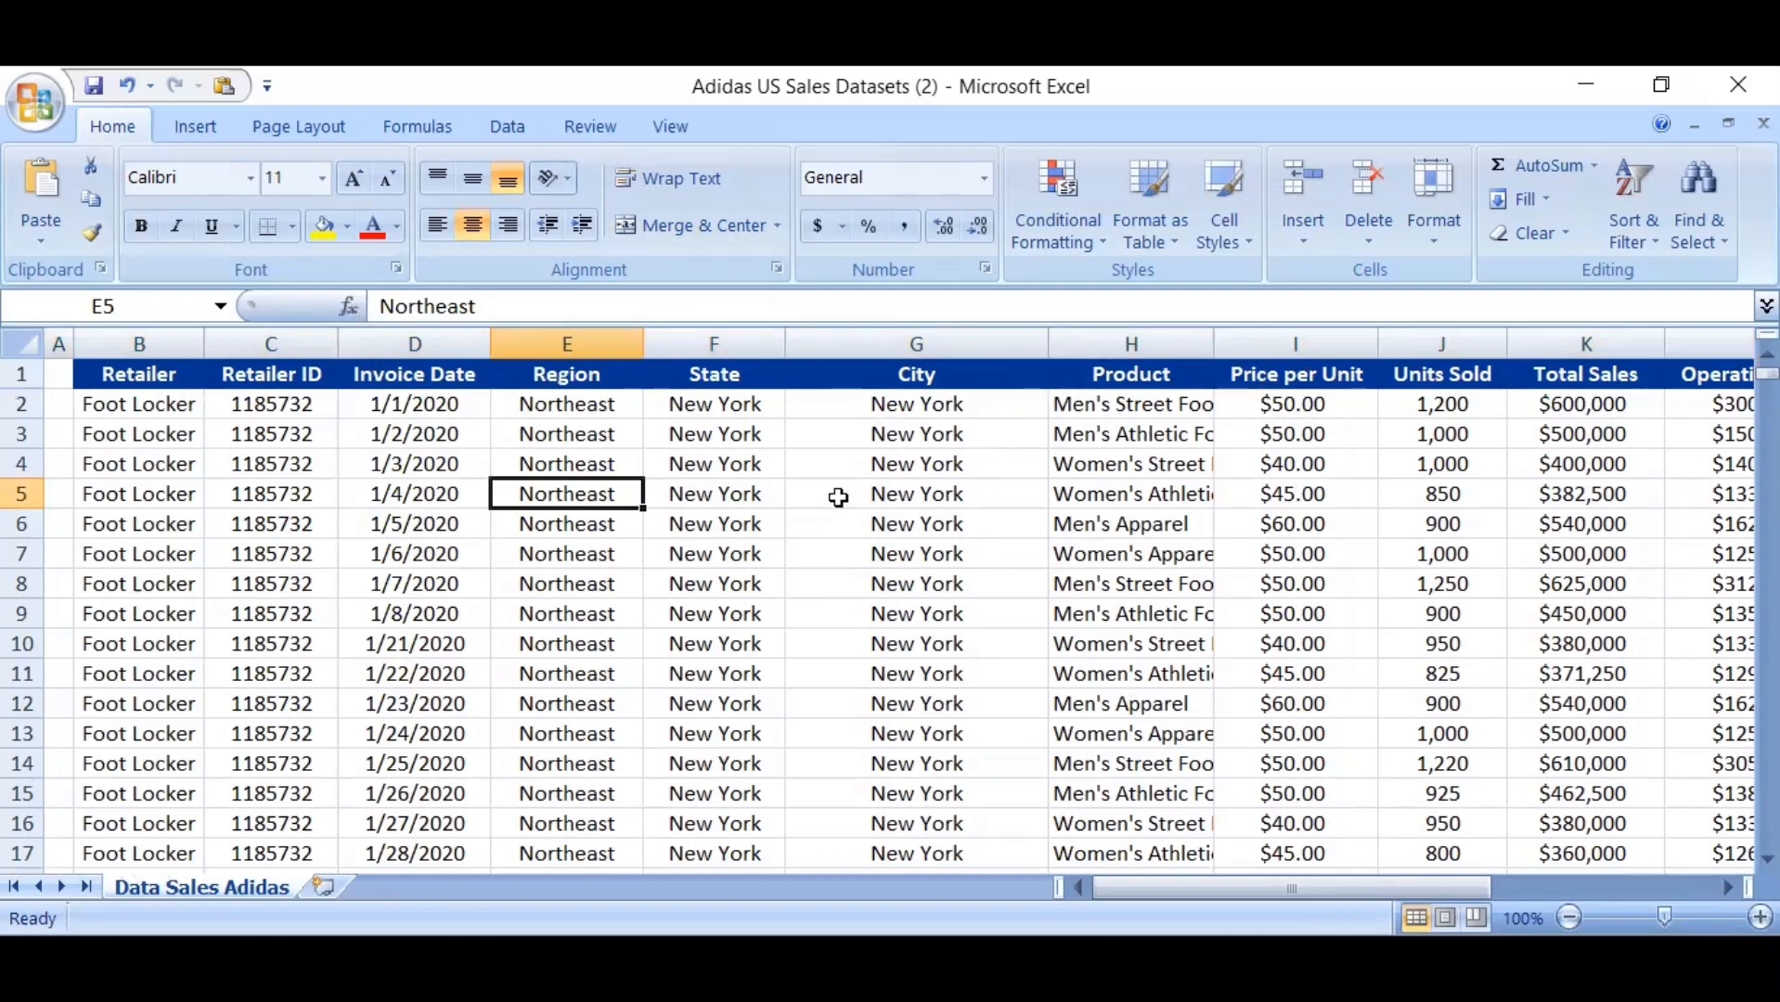
Clear all formats from the entire worksheet while keeping its contents
left_click(23, 346)
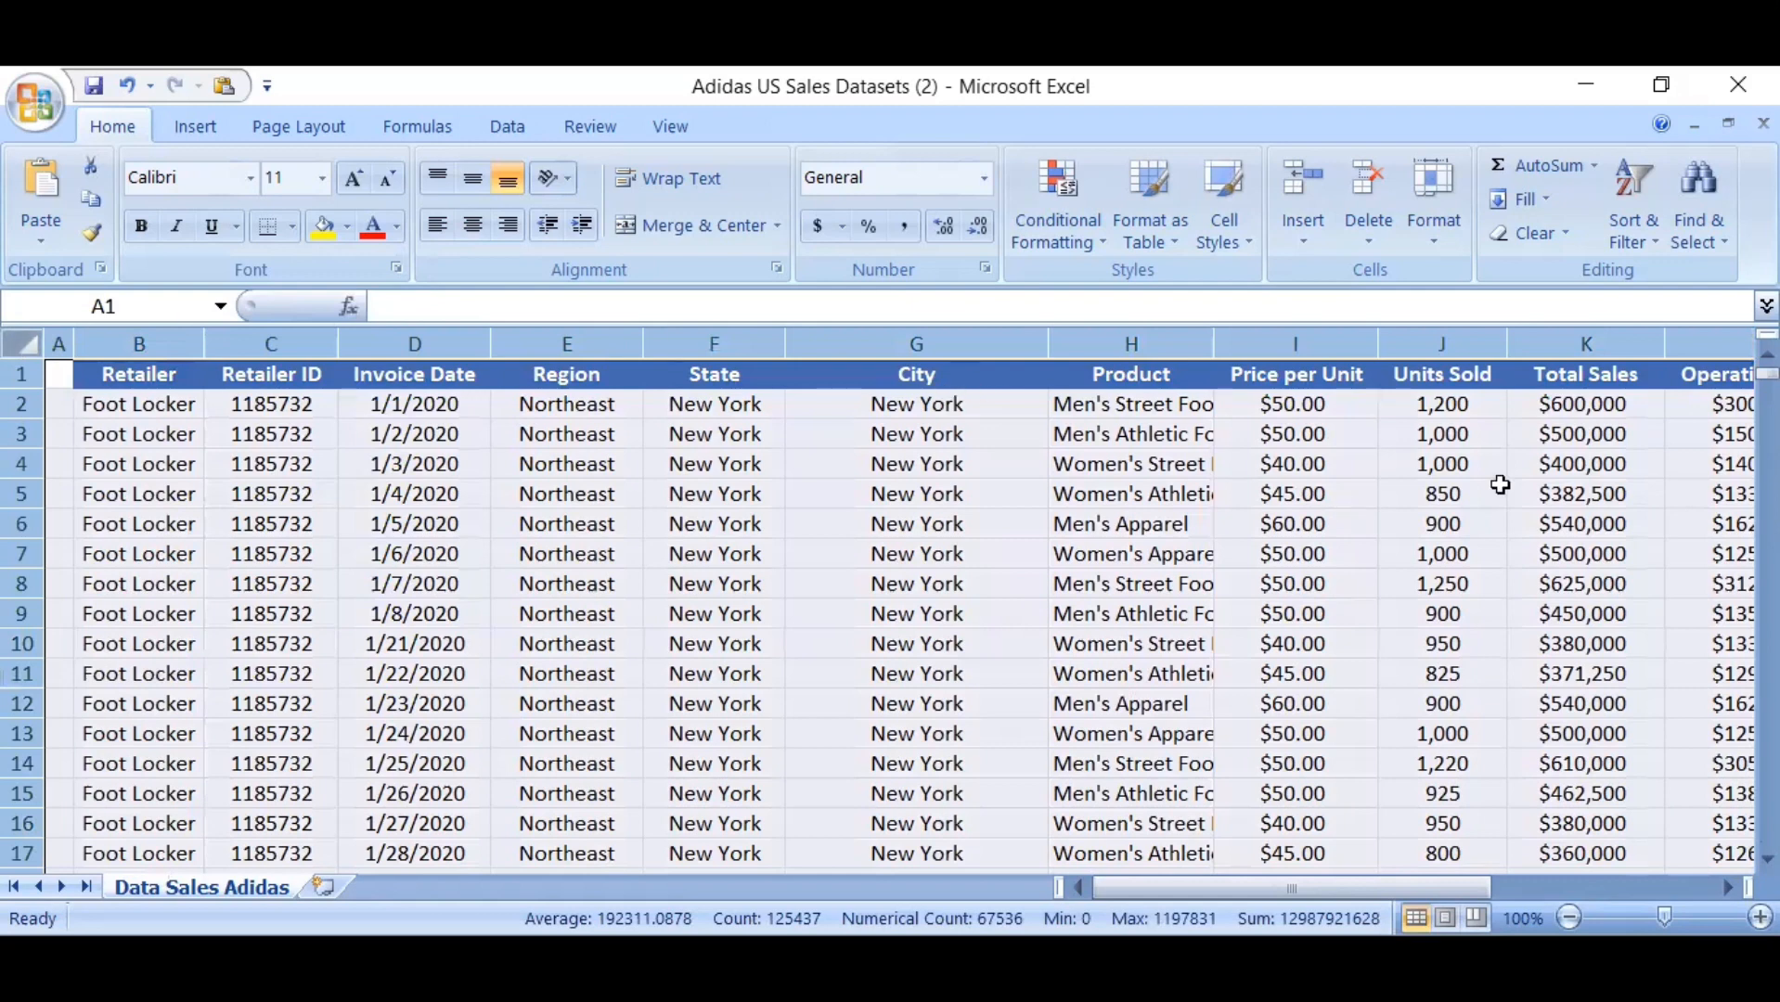
left_click(1551, 239)
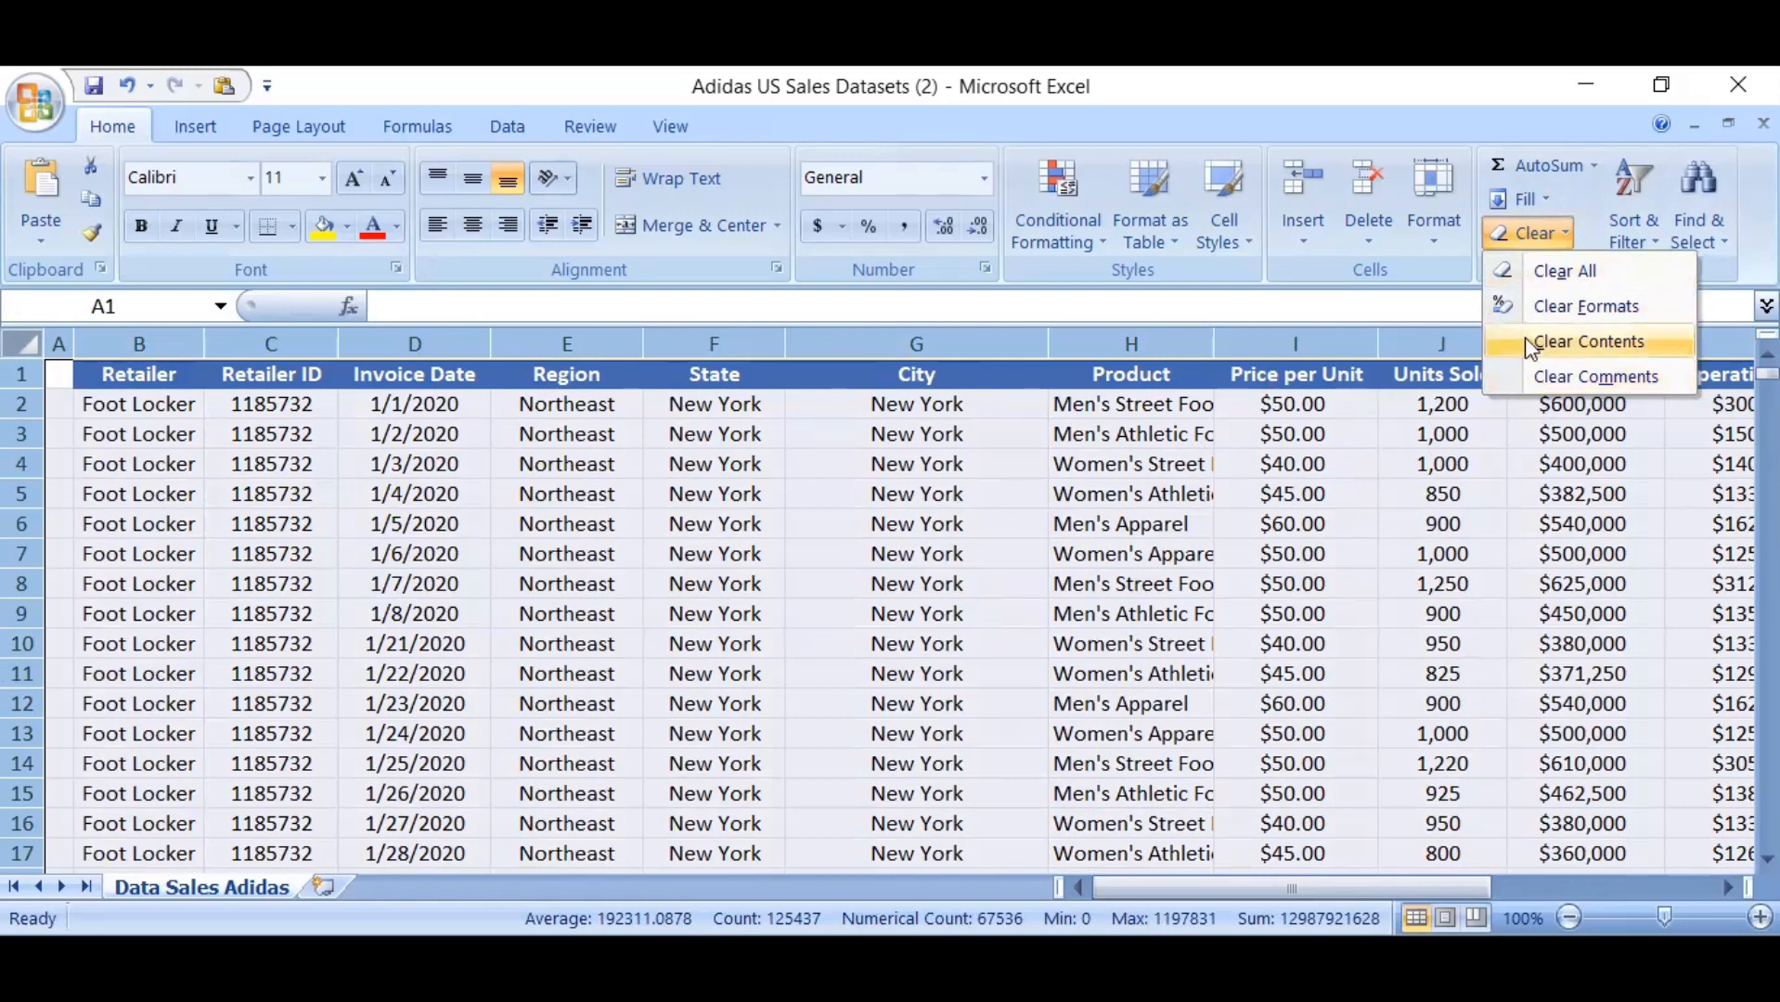
left_click(1568, 315)
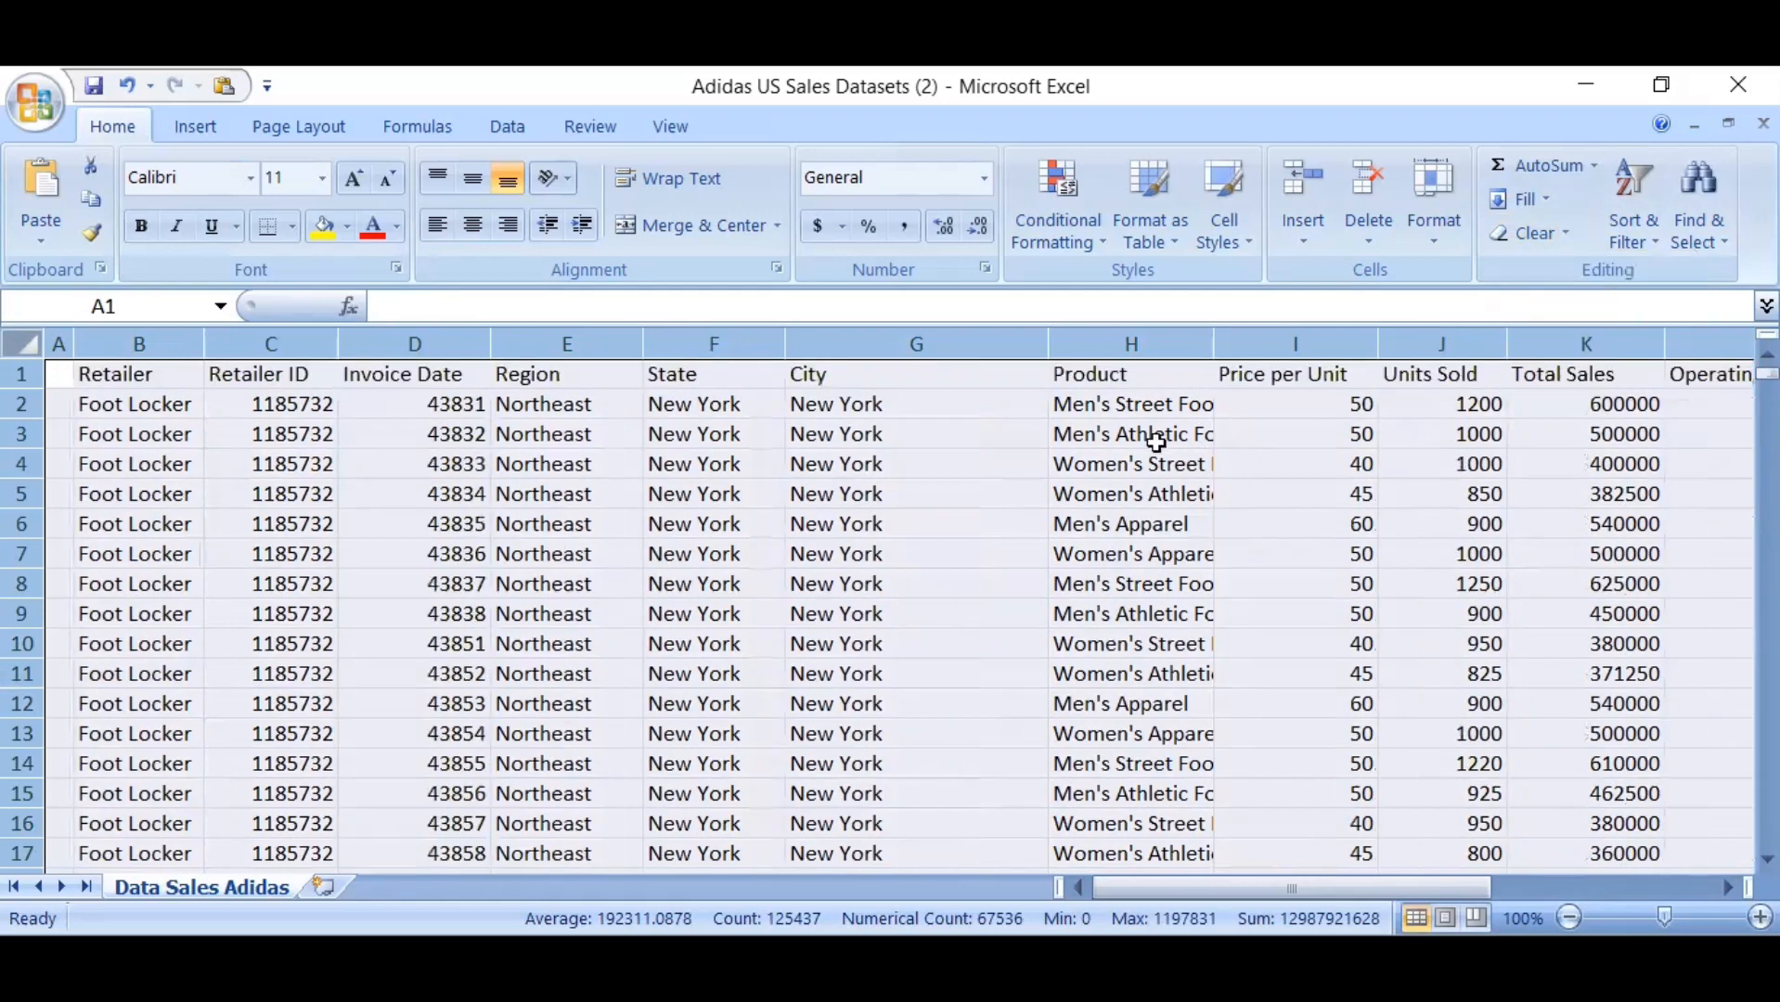
left_click(1018, 479)
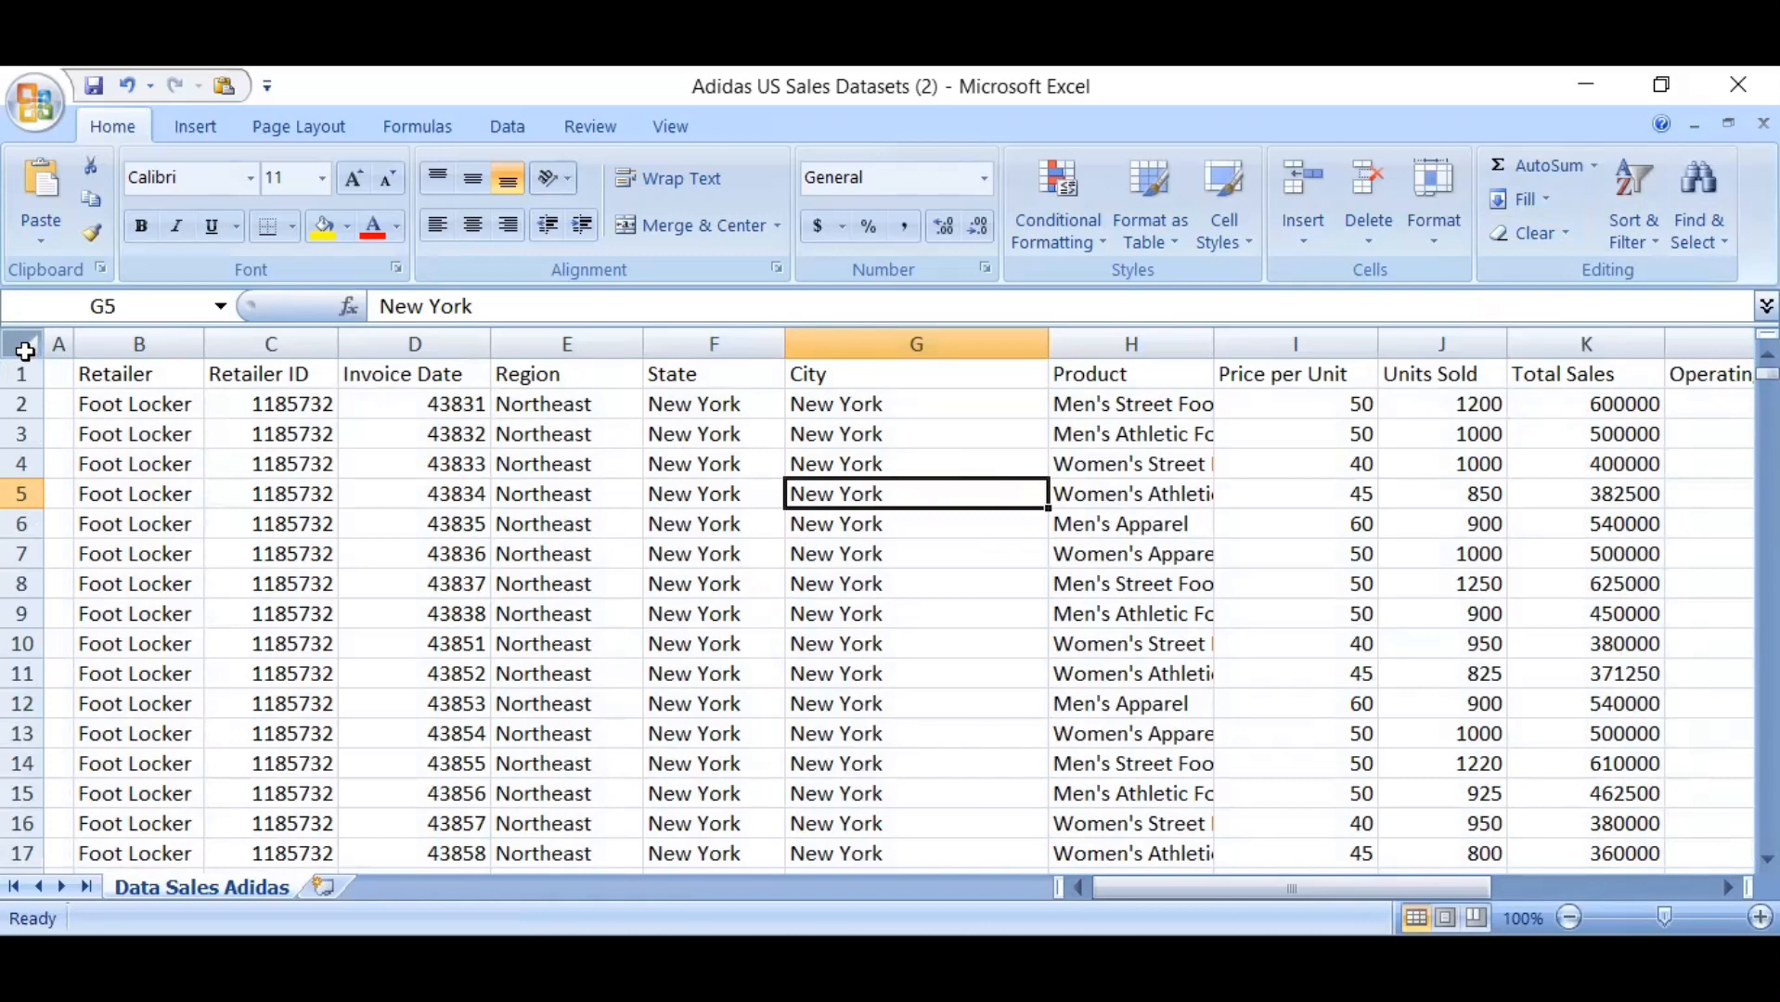
AutoFit the width of every column in the worksheet to its contents
left_click(25, 351)
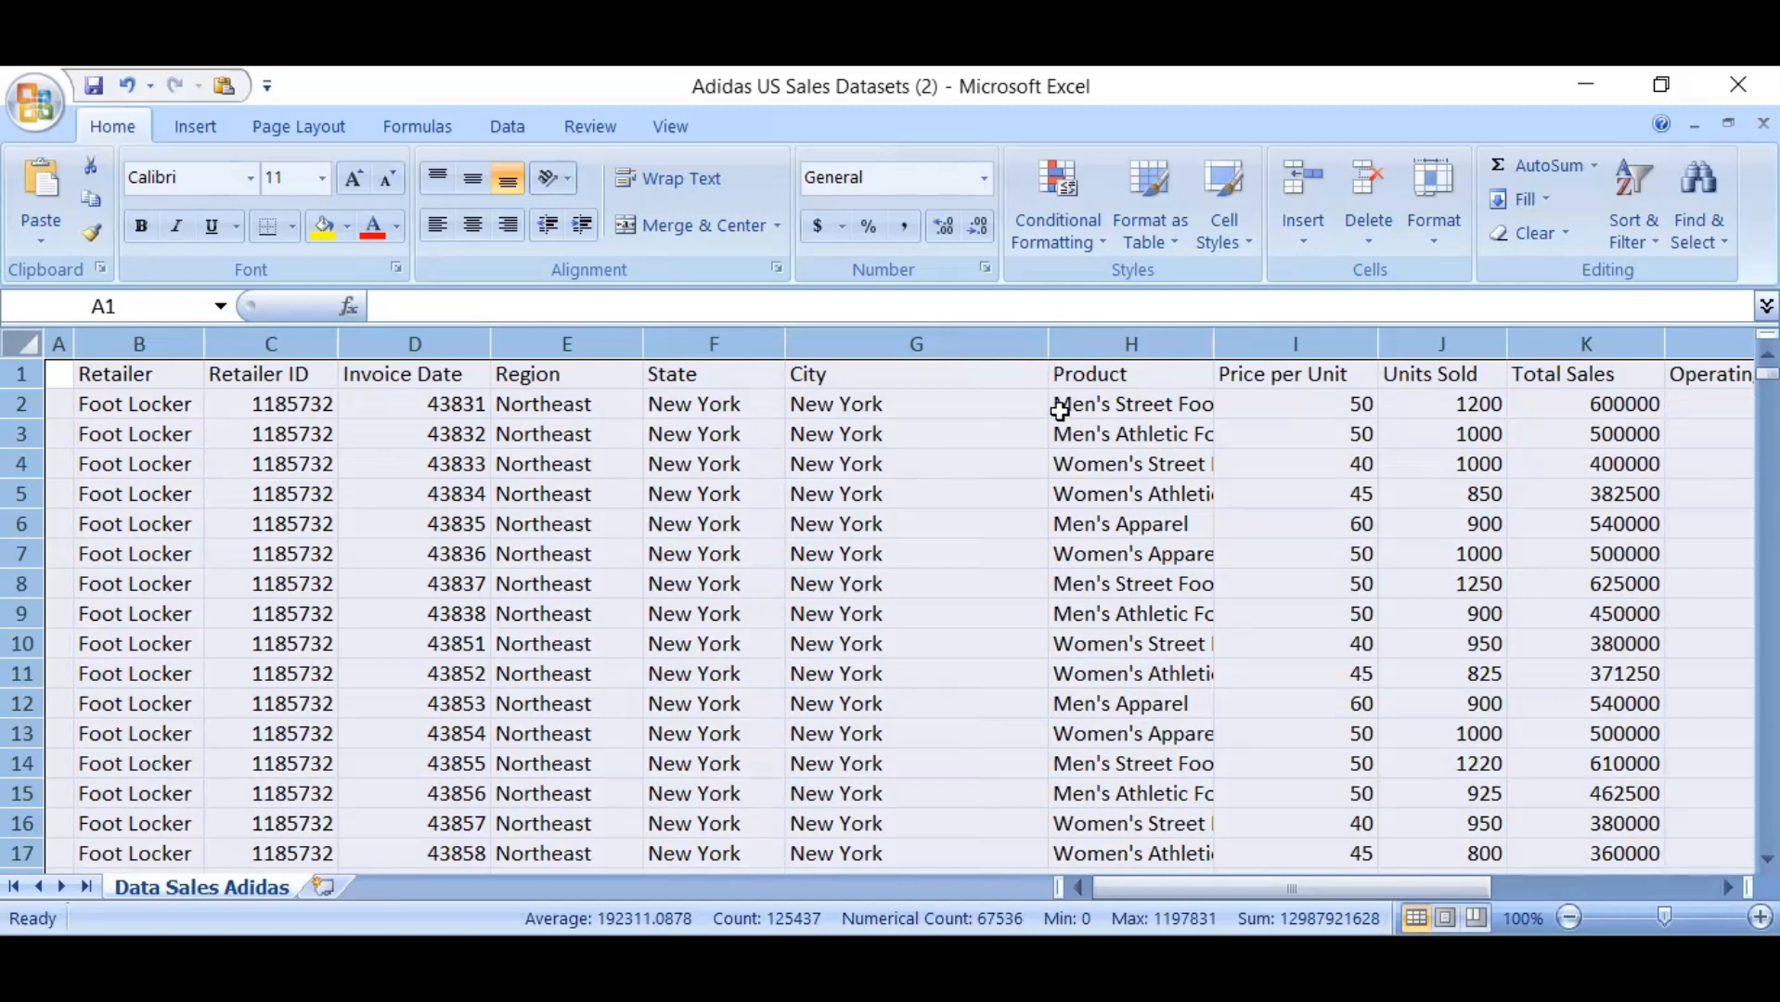
double_click(1049, 348)
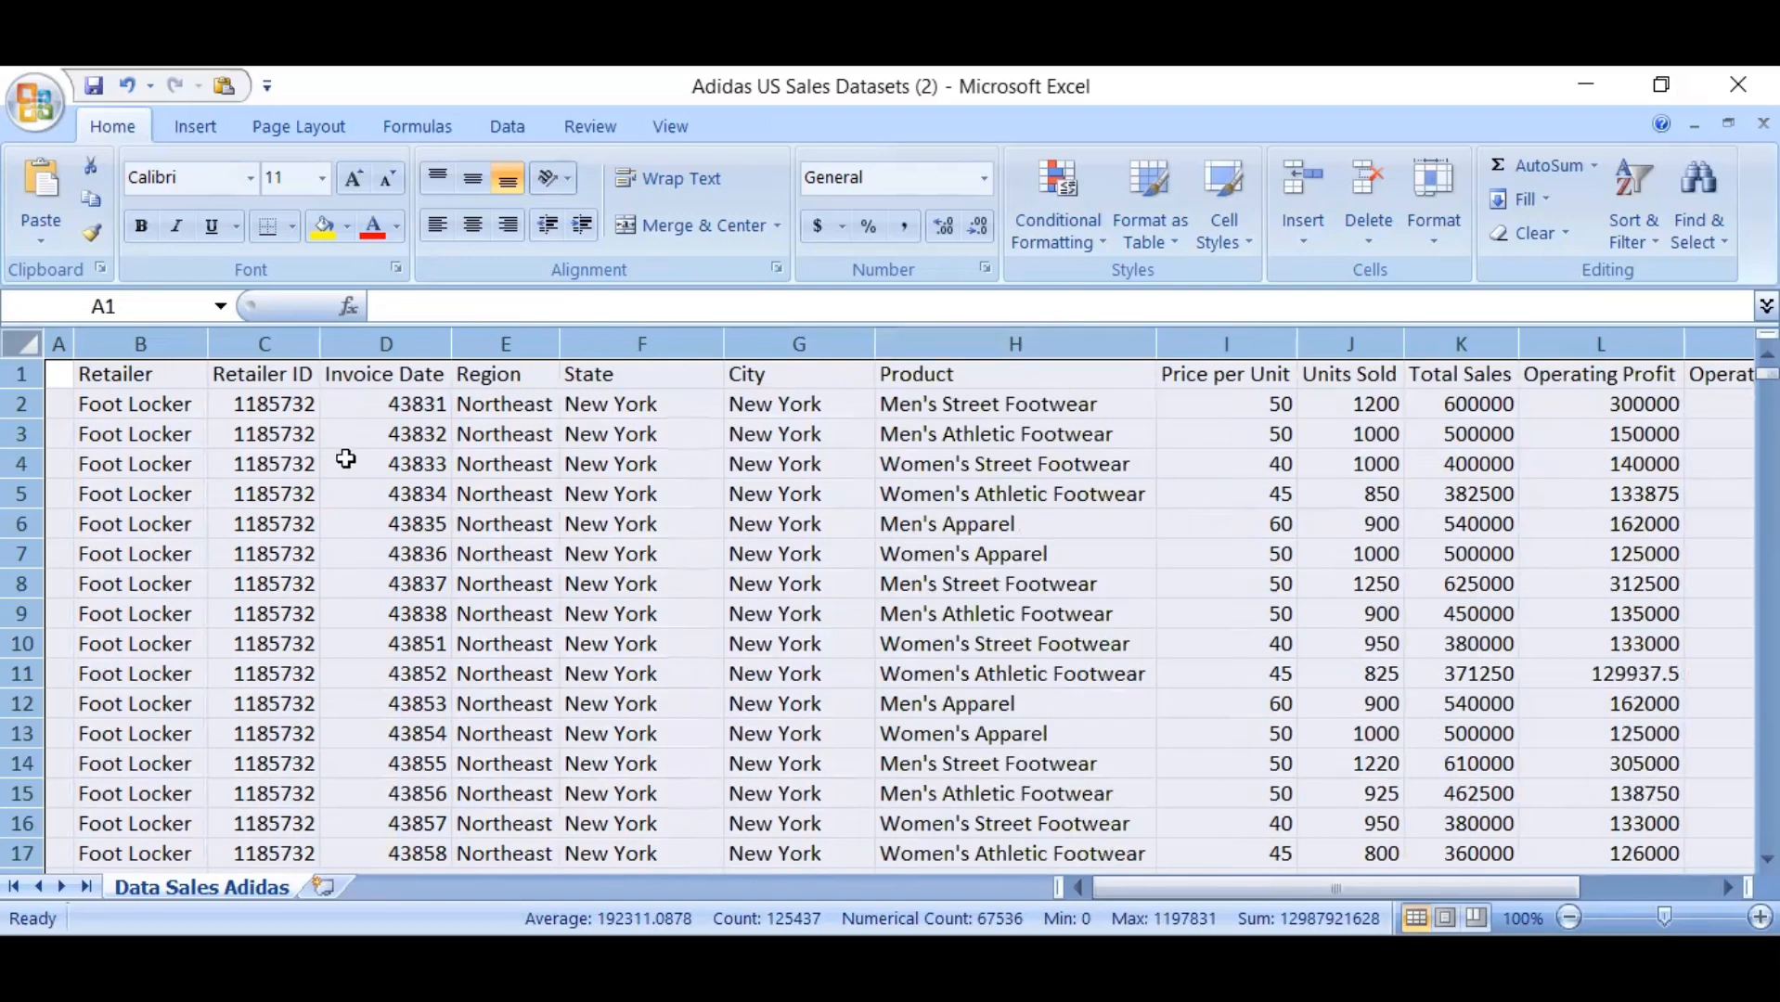
left_click(73, 402)
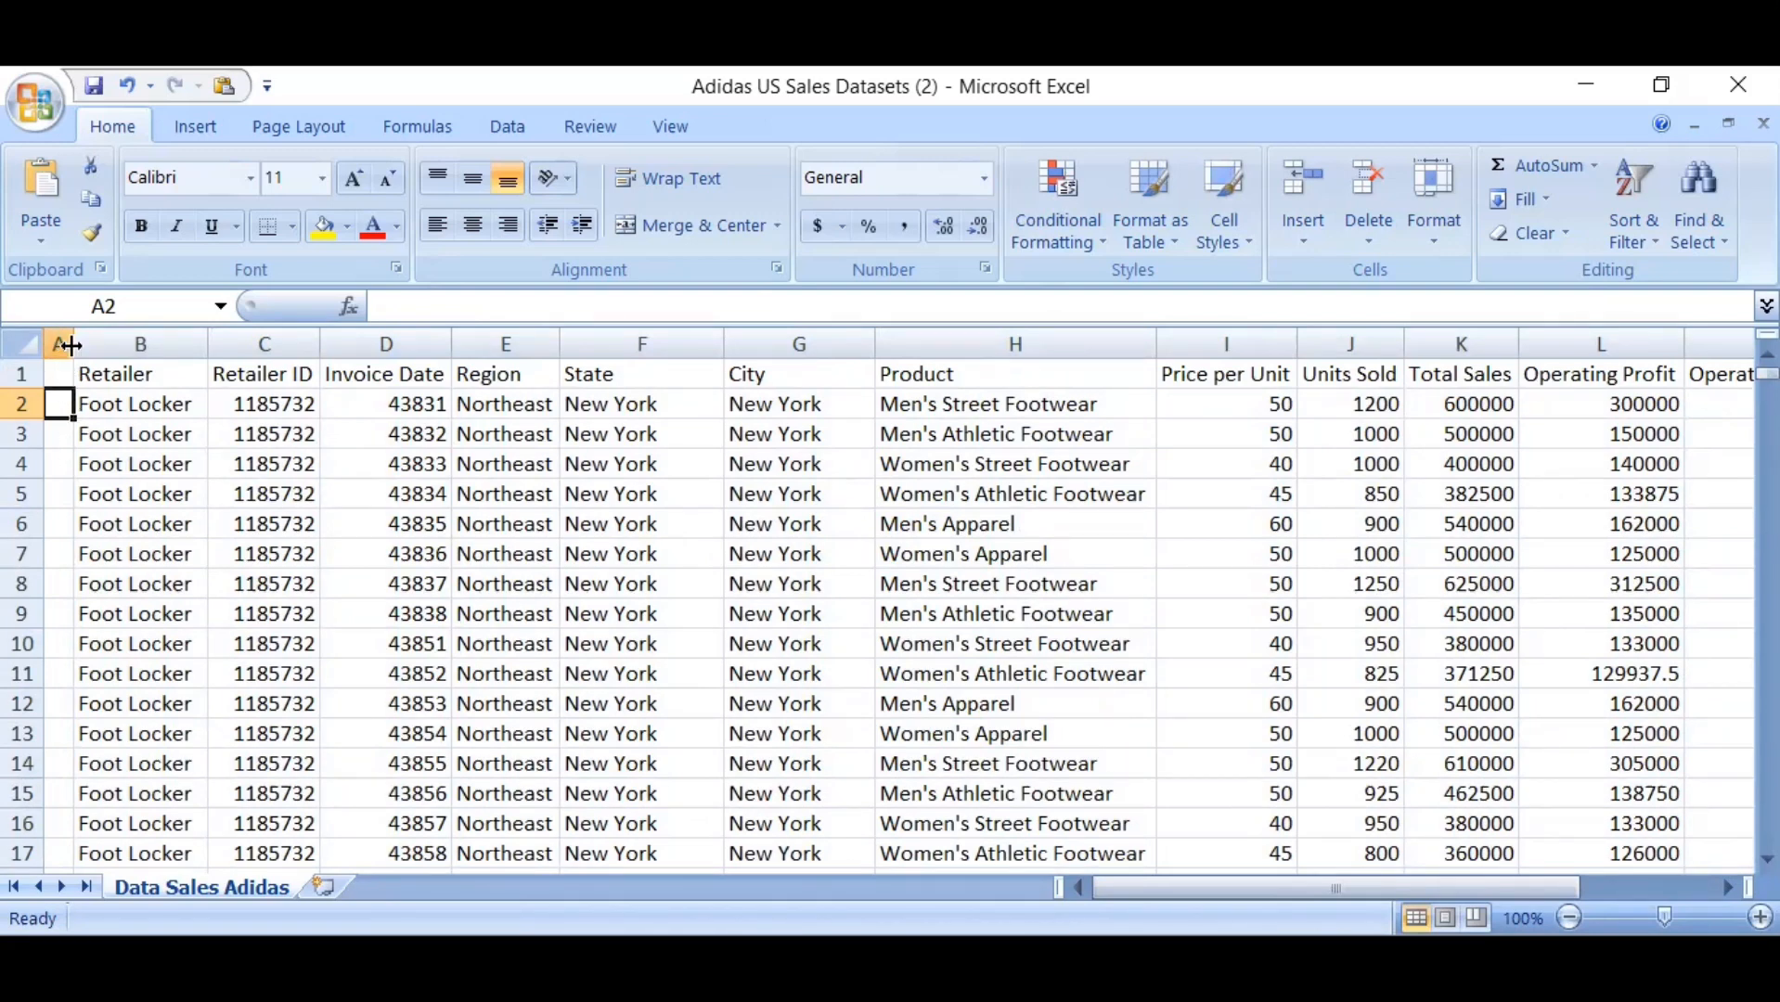
Widen the narrow empty column A and delete it so the Retailer column comes first
left_click_drag(70, 345, 191, 350)
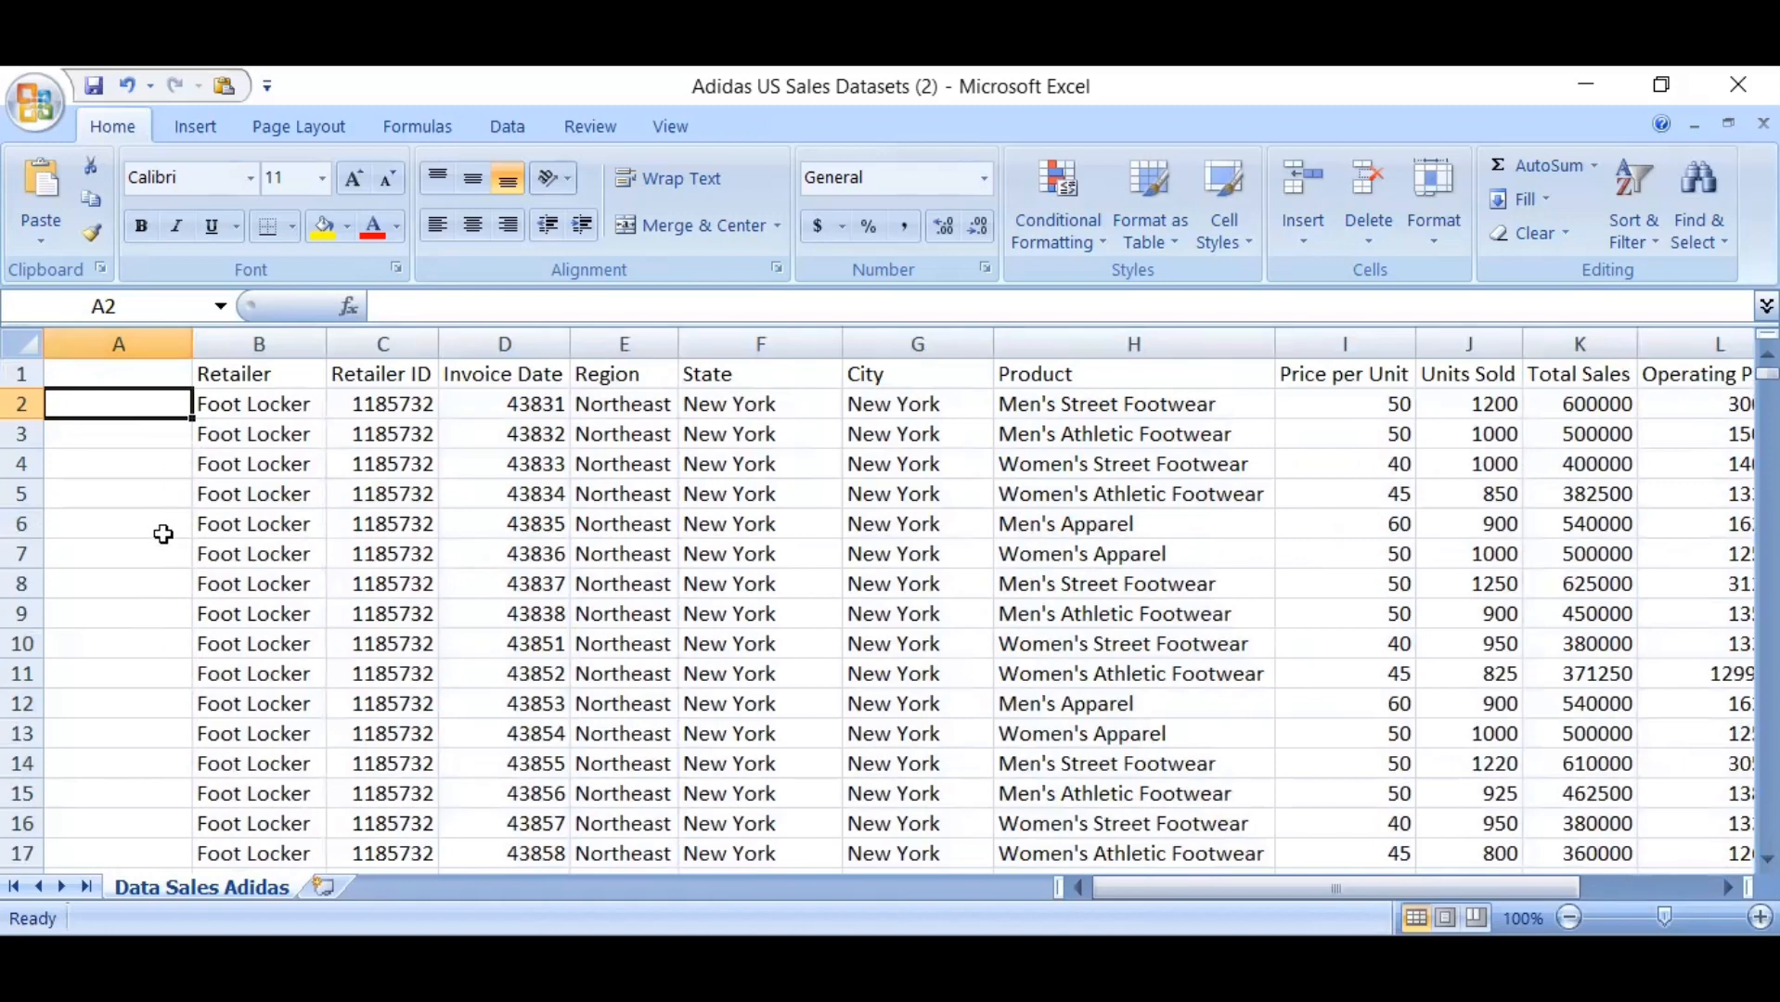
left_click(135, 345)
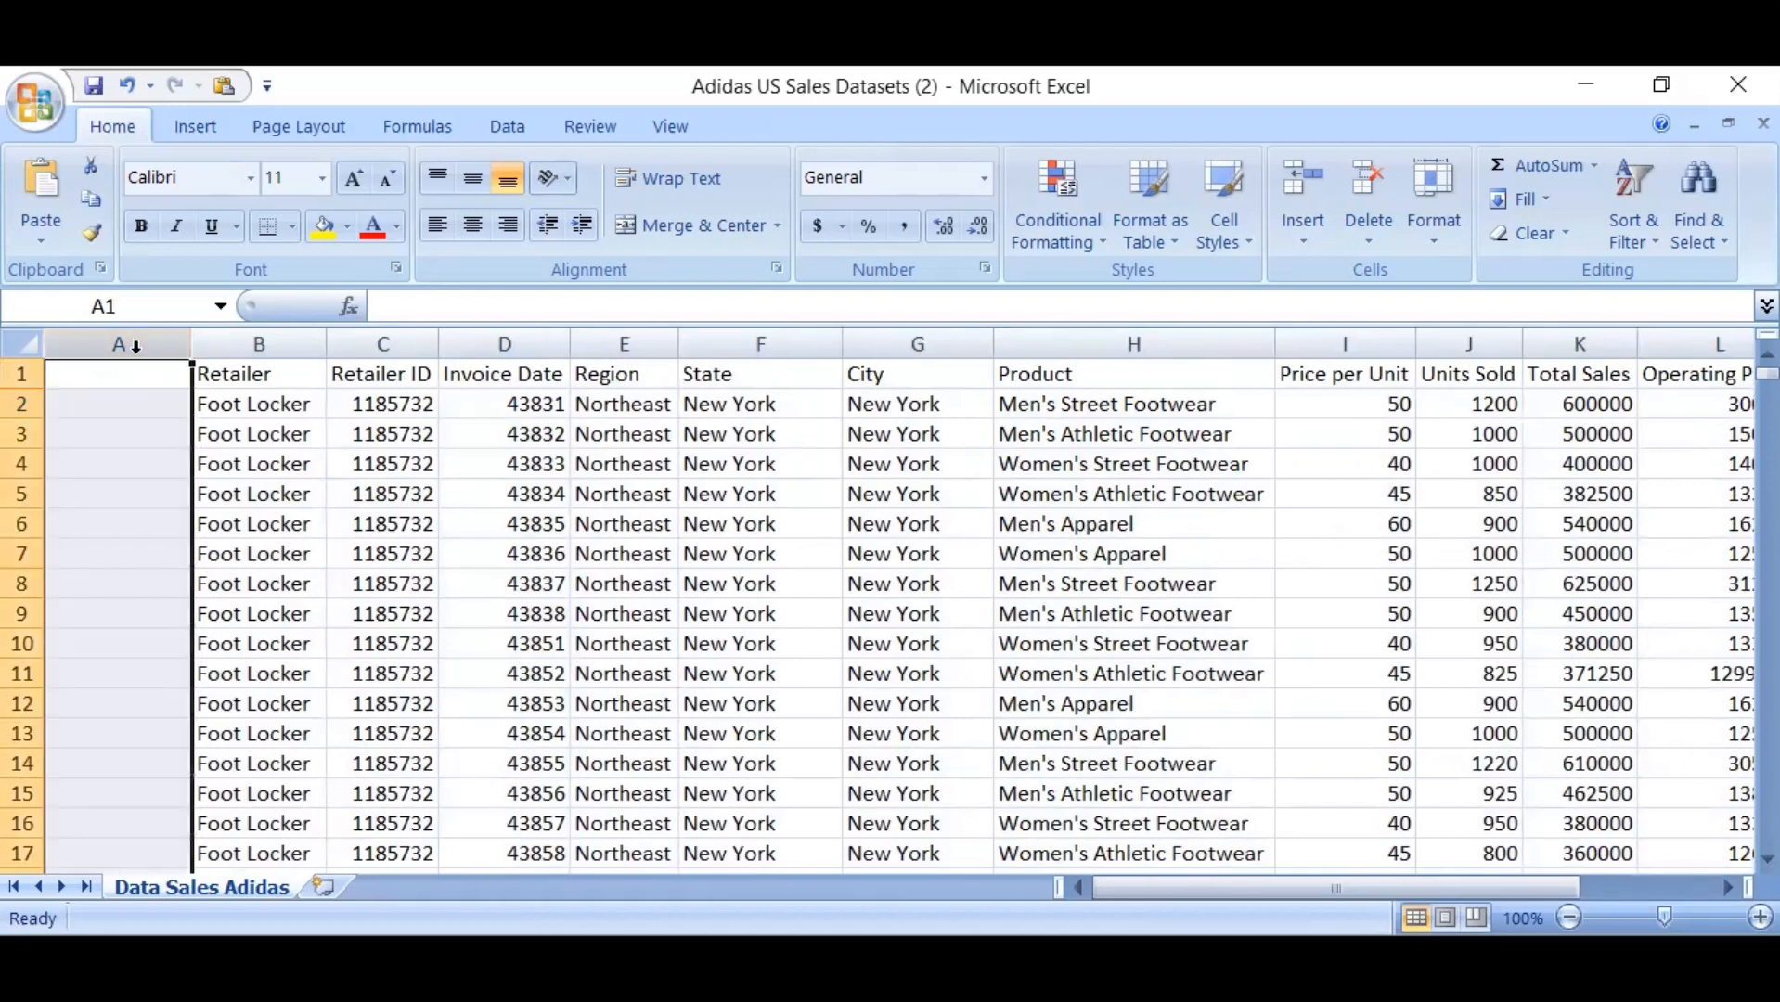
right_click(135, 345)
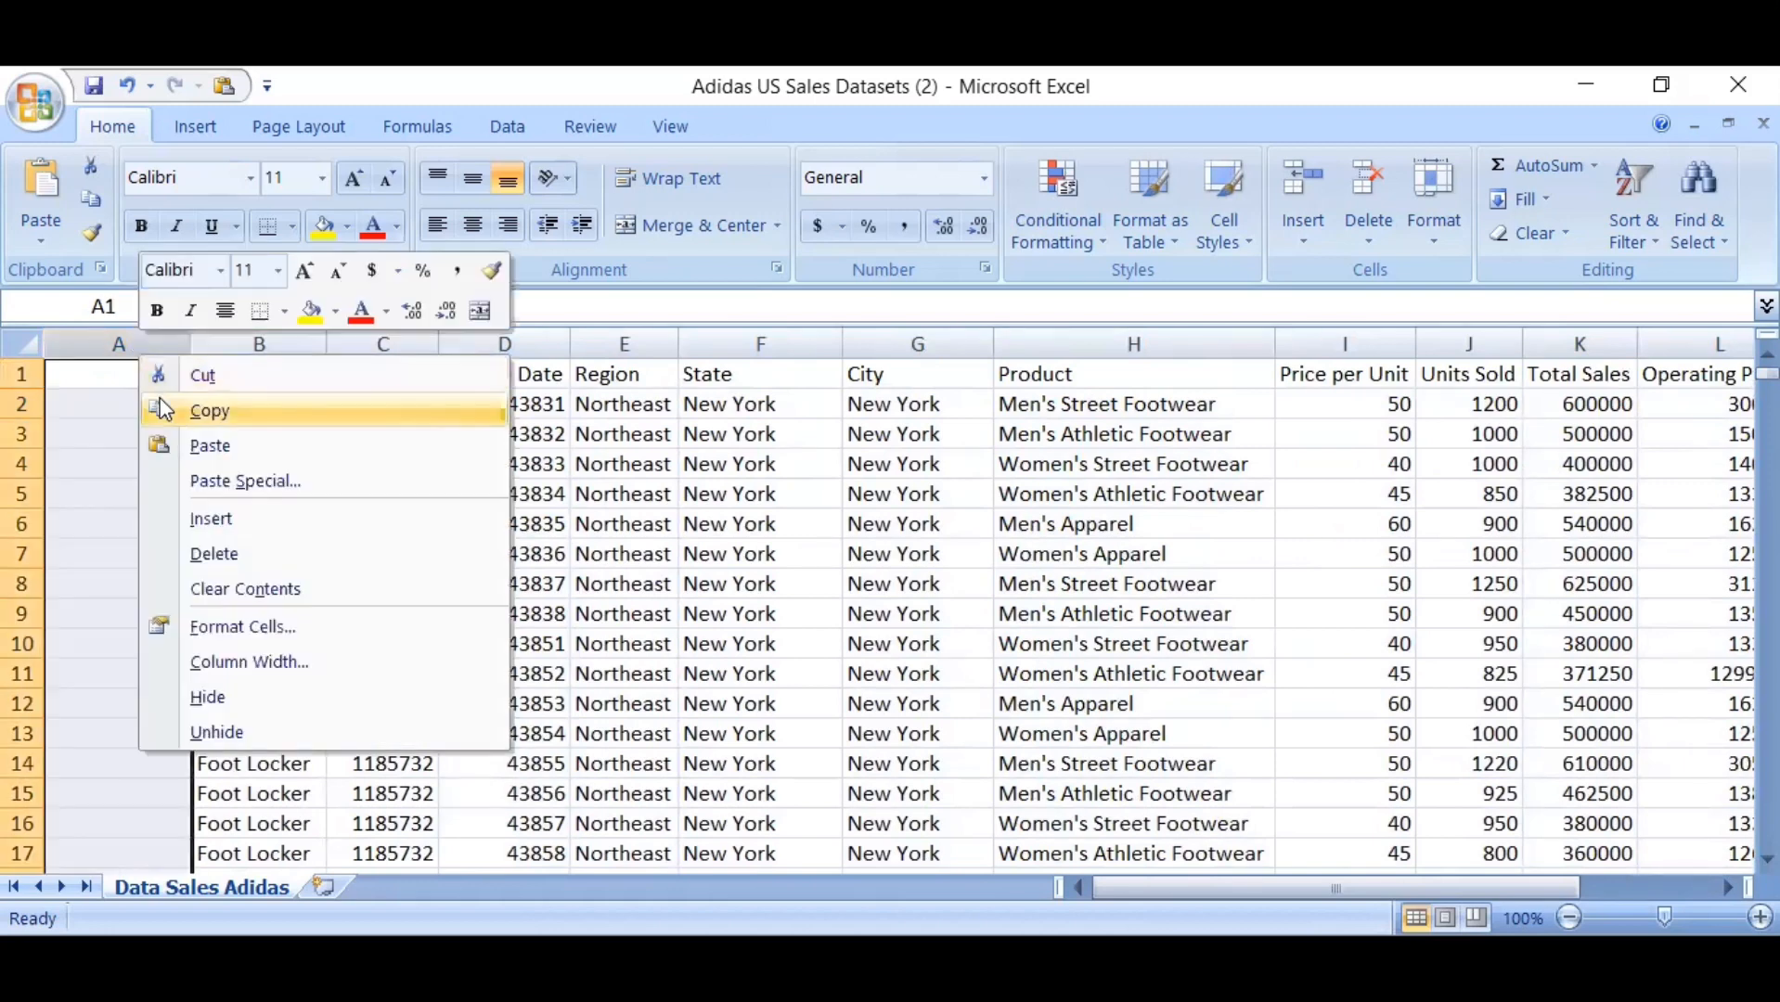
left_click(240, 553)
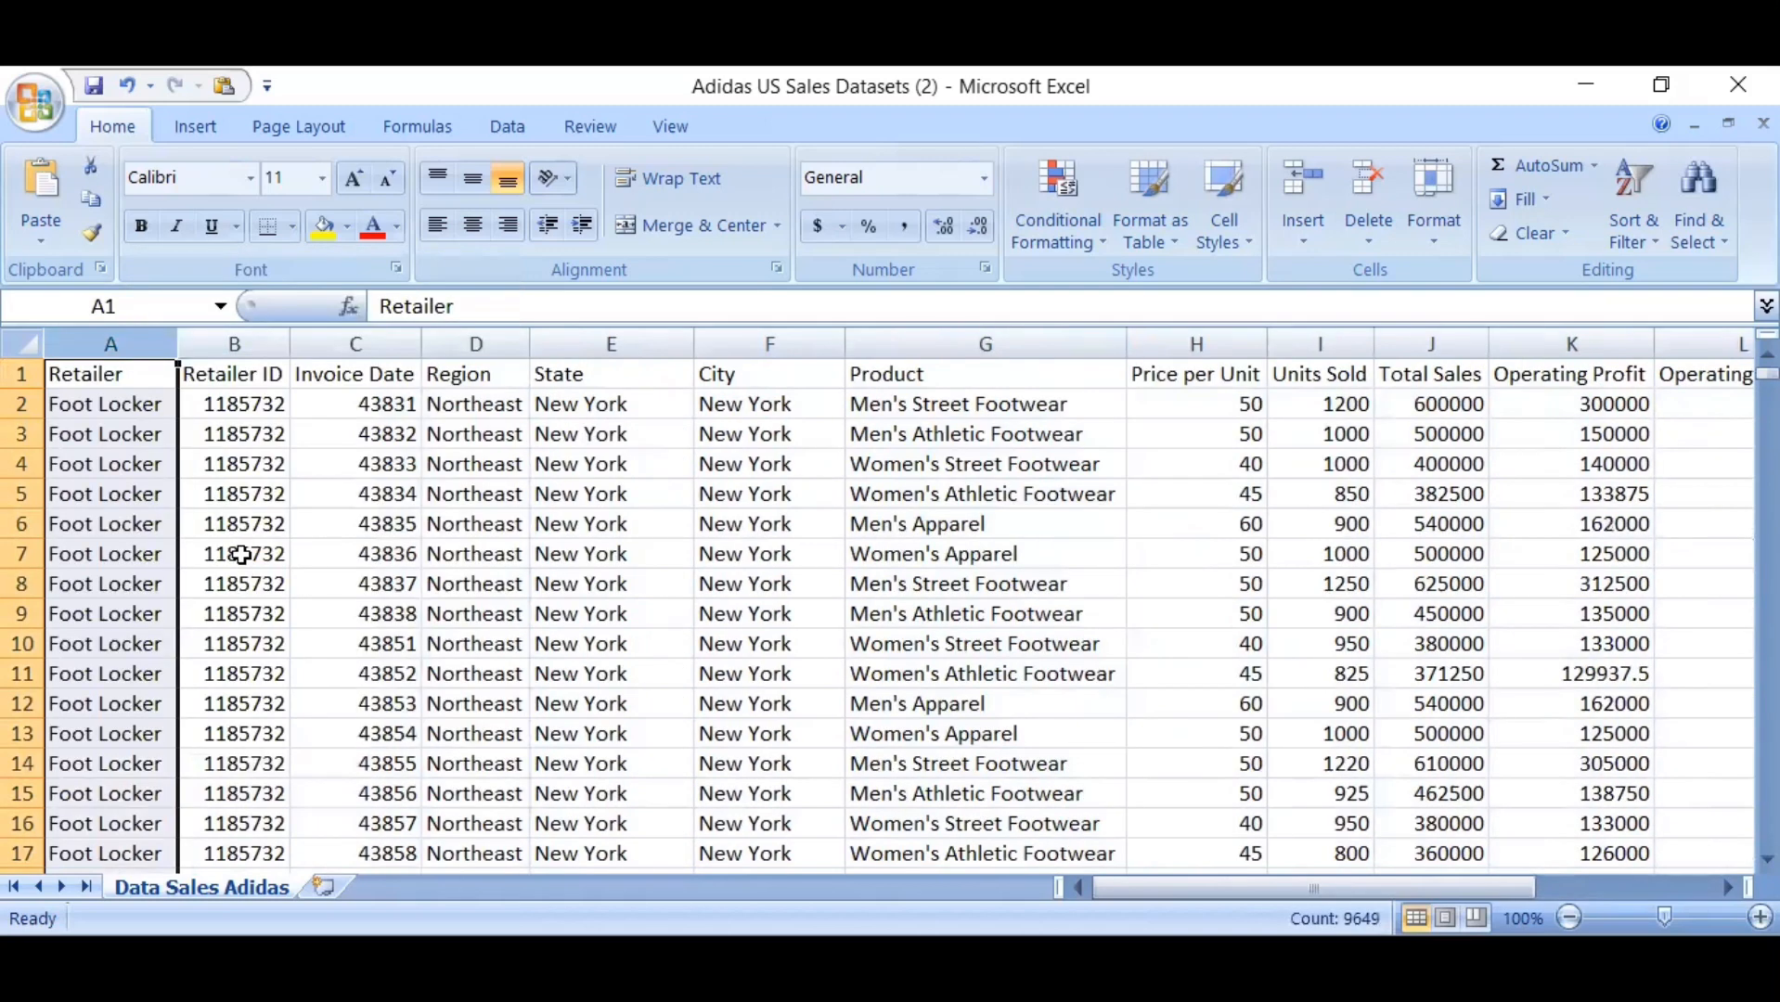
left_click(266, 554)
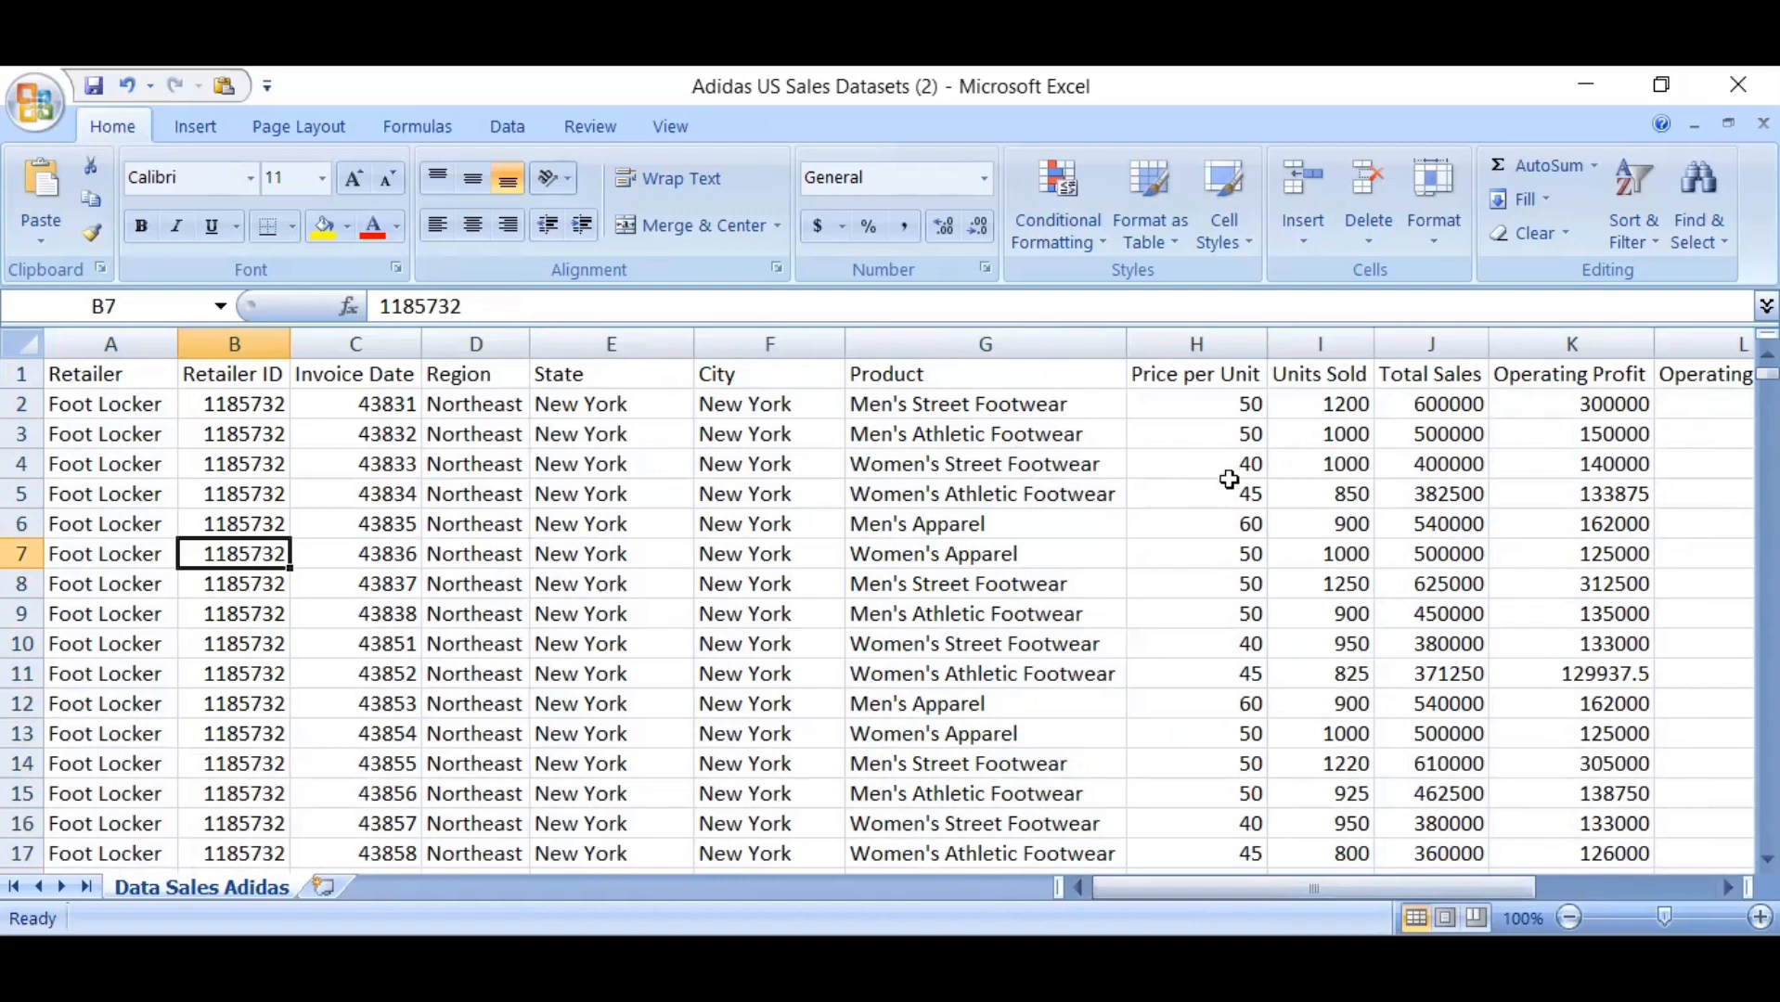
Format the Price per Unit column as Currency with the $ symbol and 2 decimal places
left_click(1211, 346)
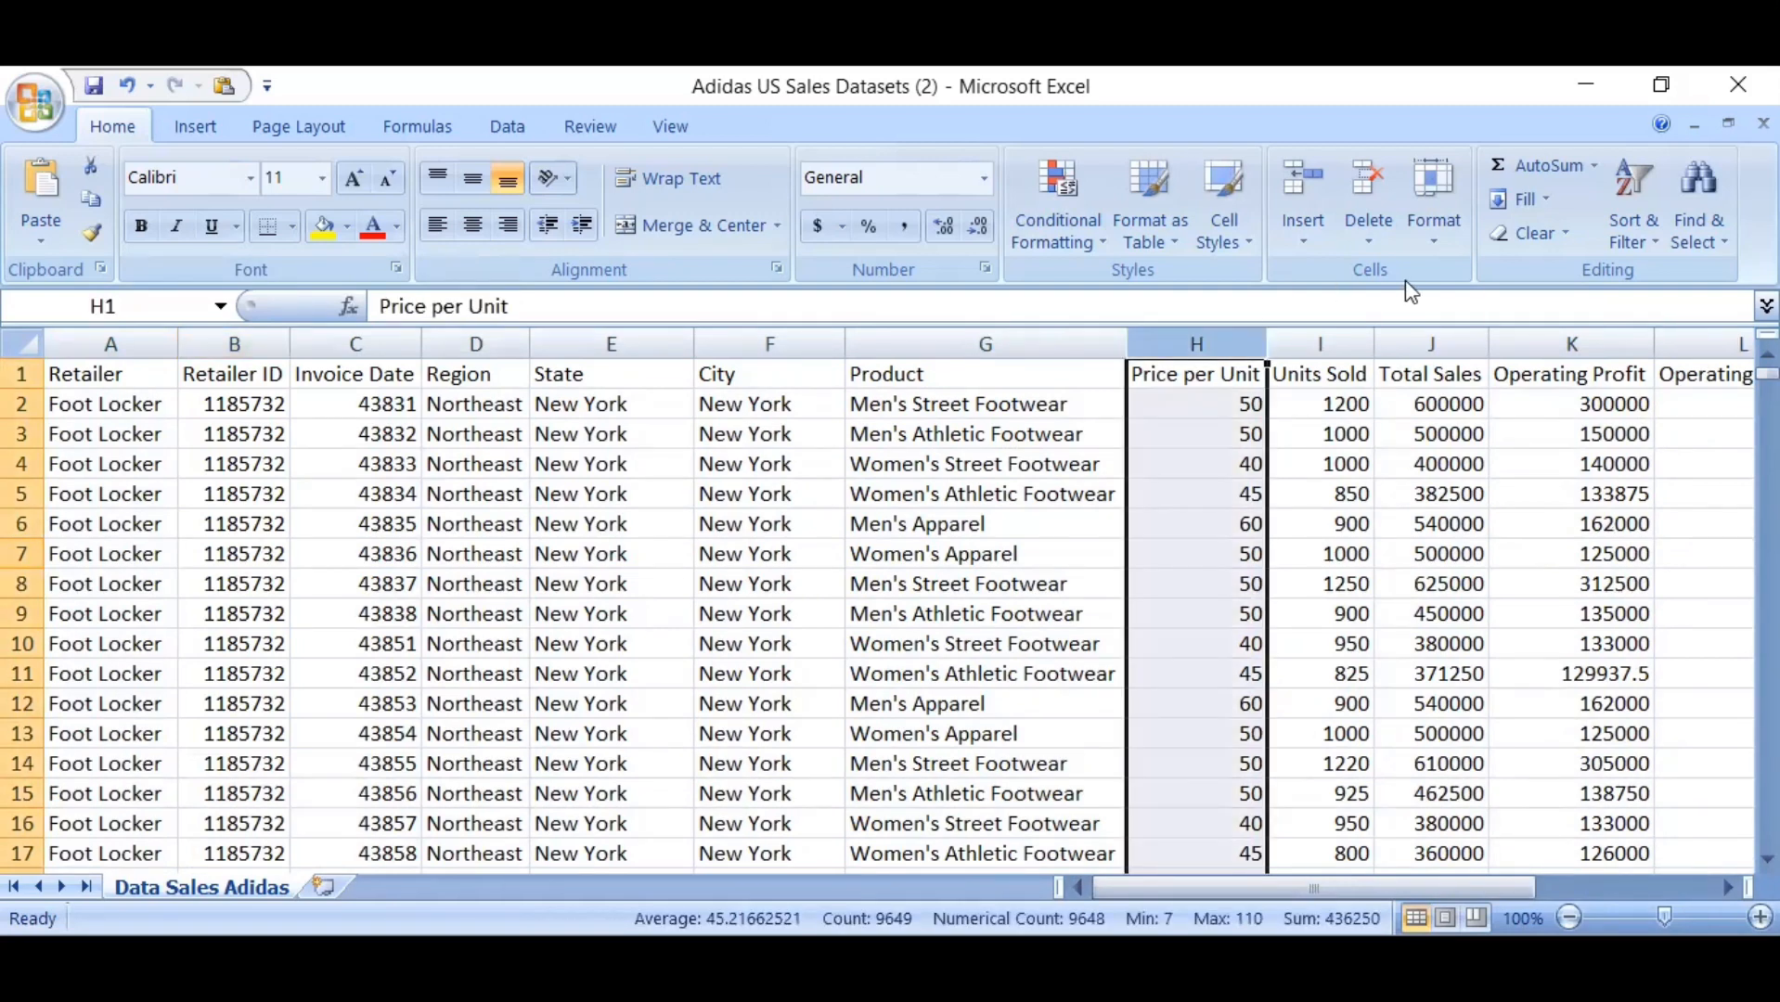
left_click(1434, 234)
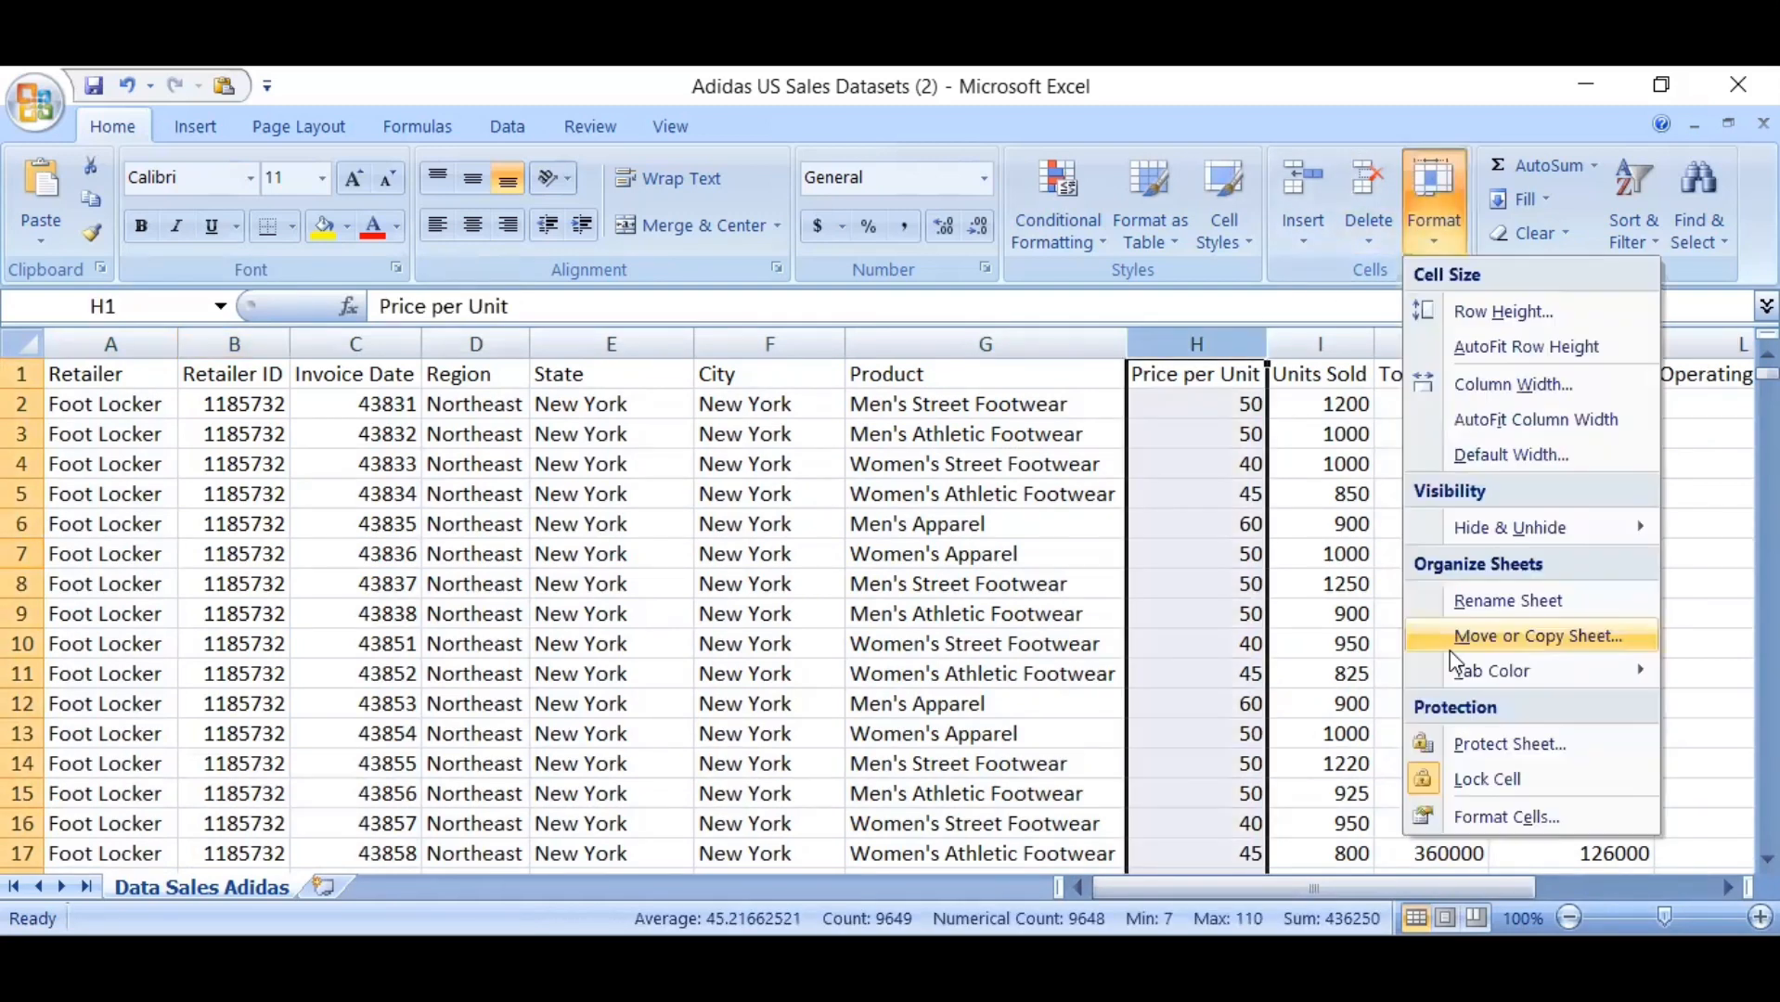
left_click(1478, 821)
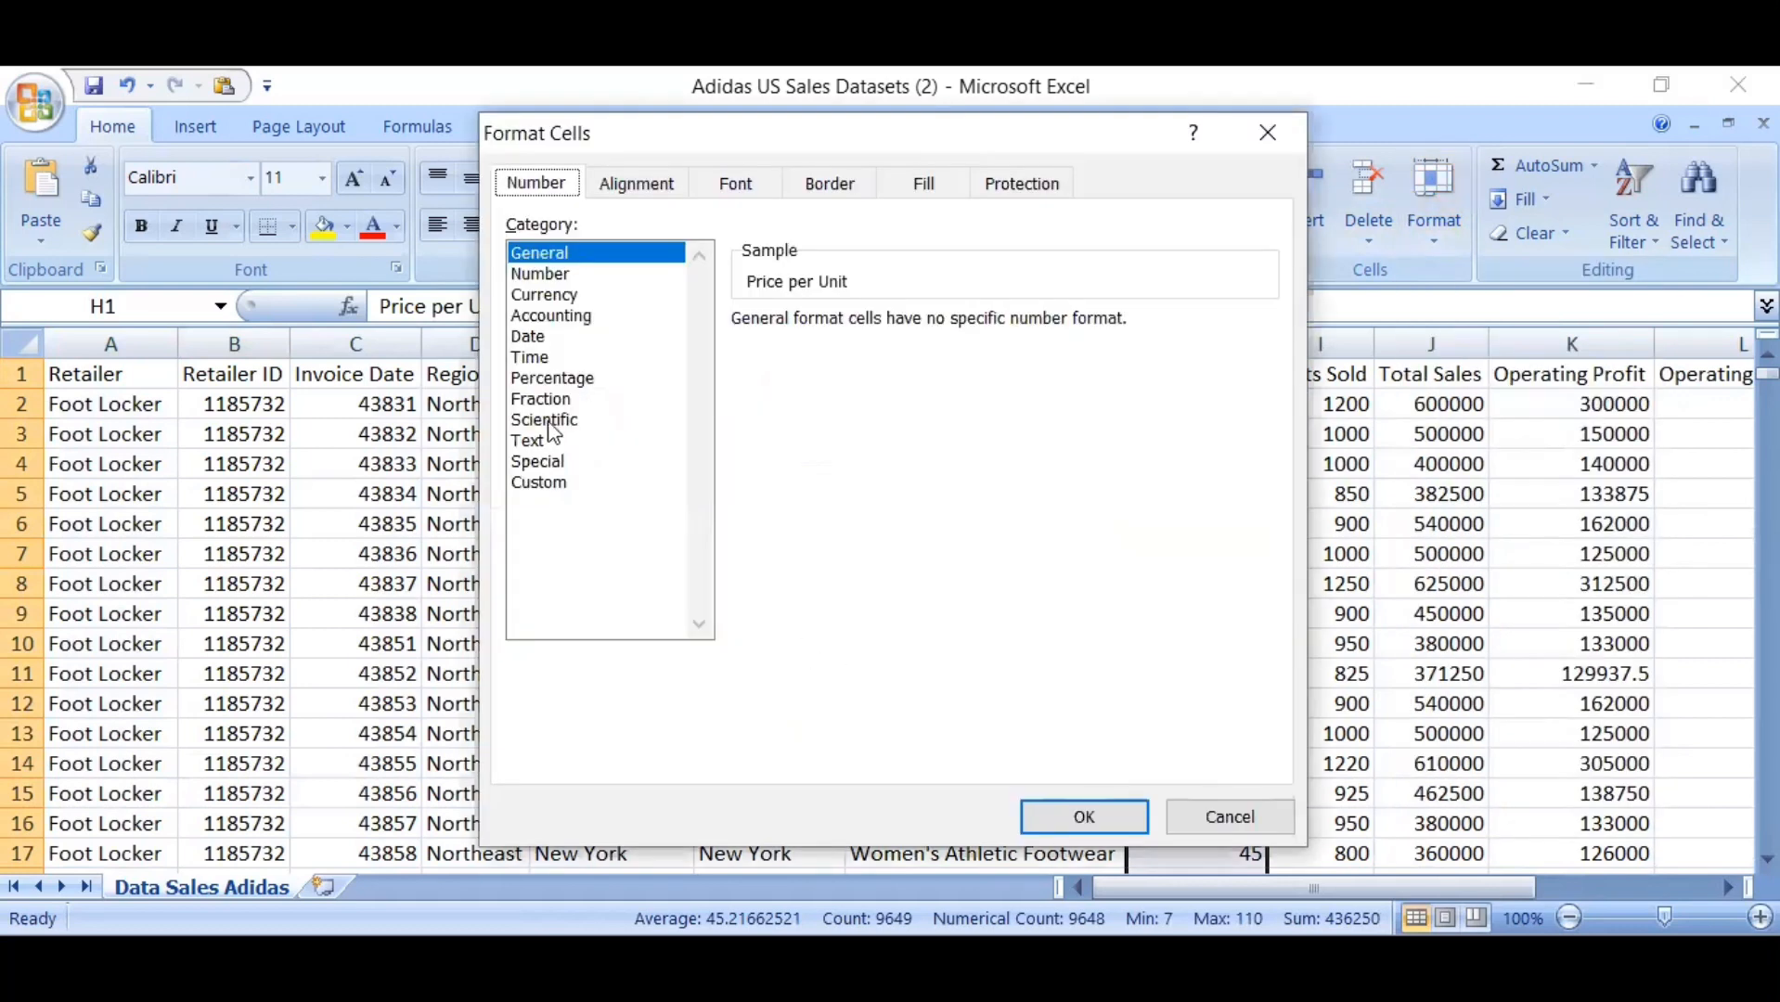
left_click(548, 295)
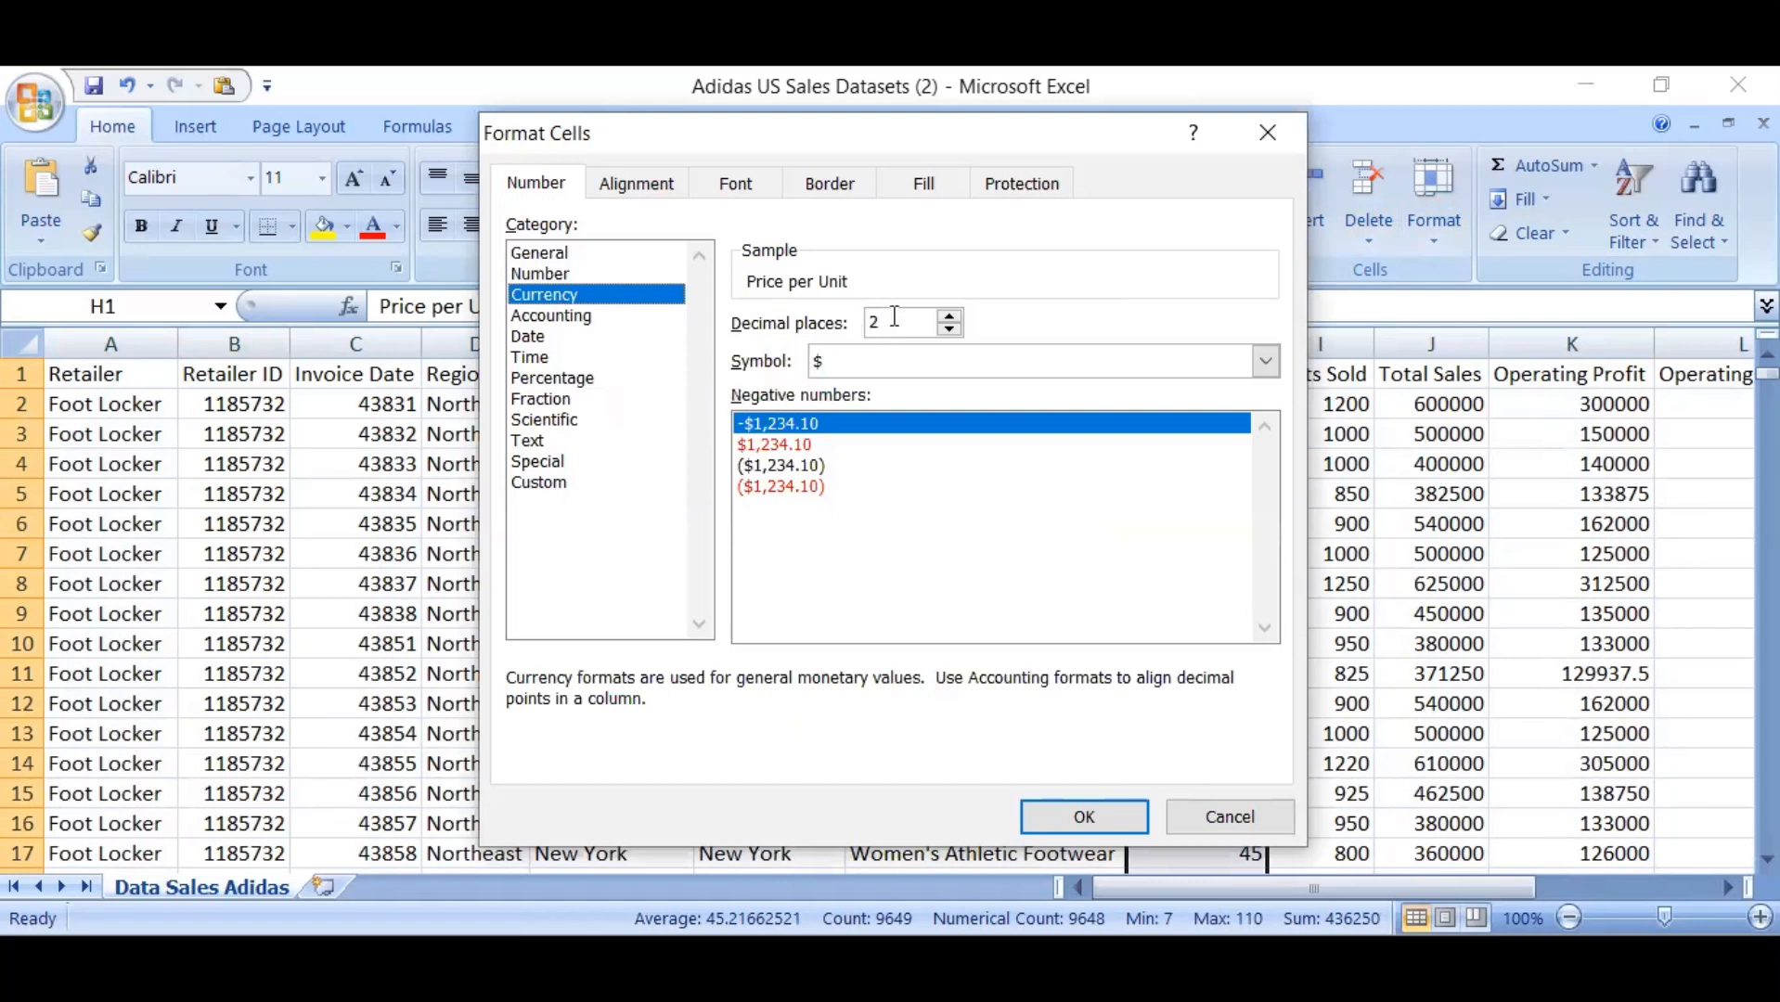
left_click(948, 318)
left_click(948, 317)
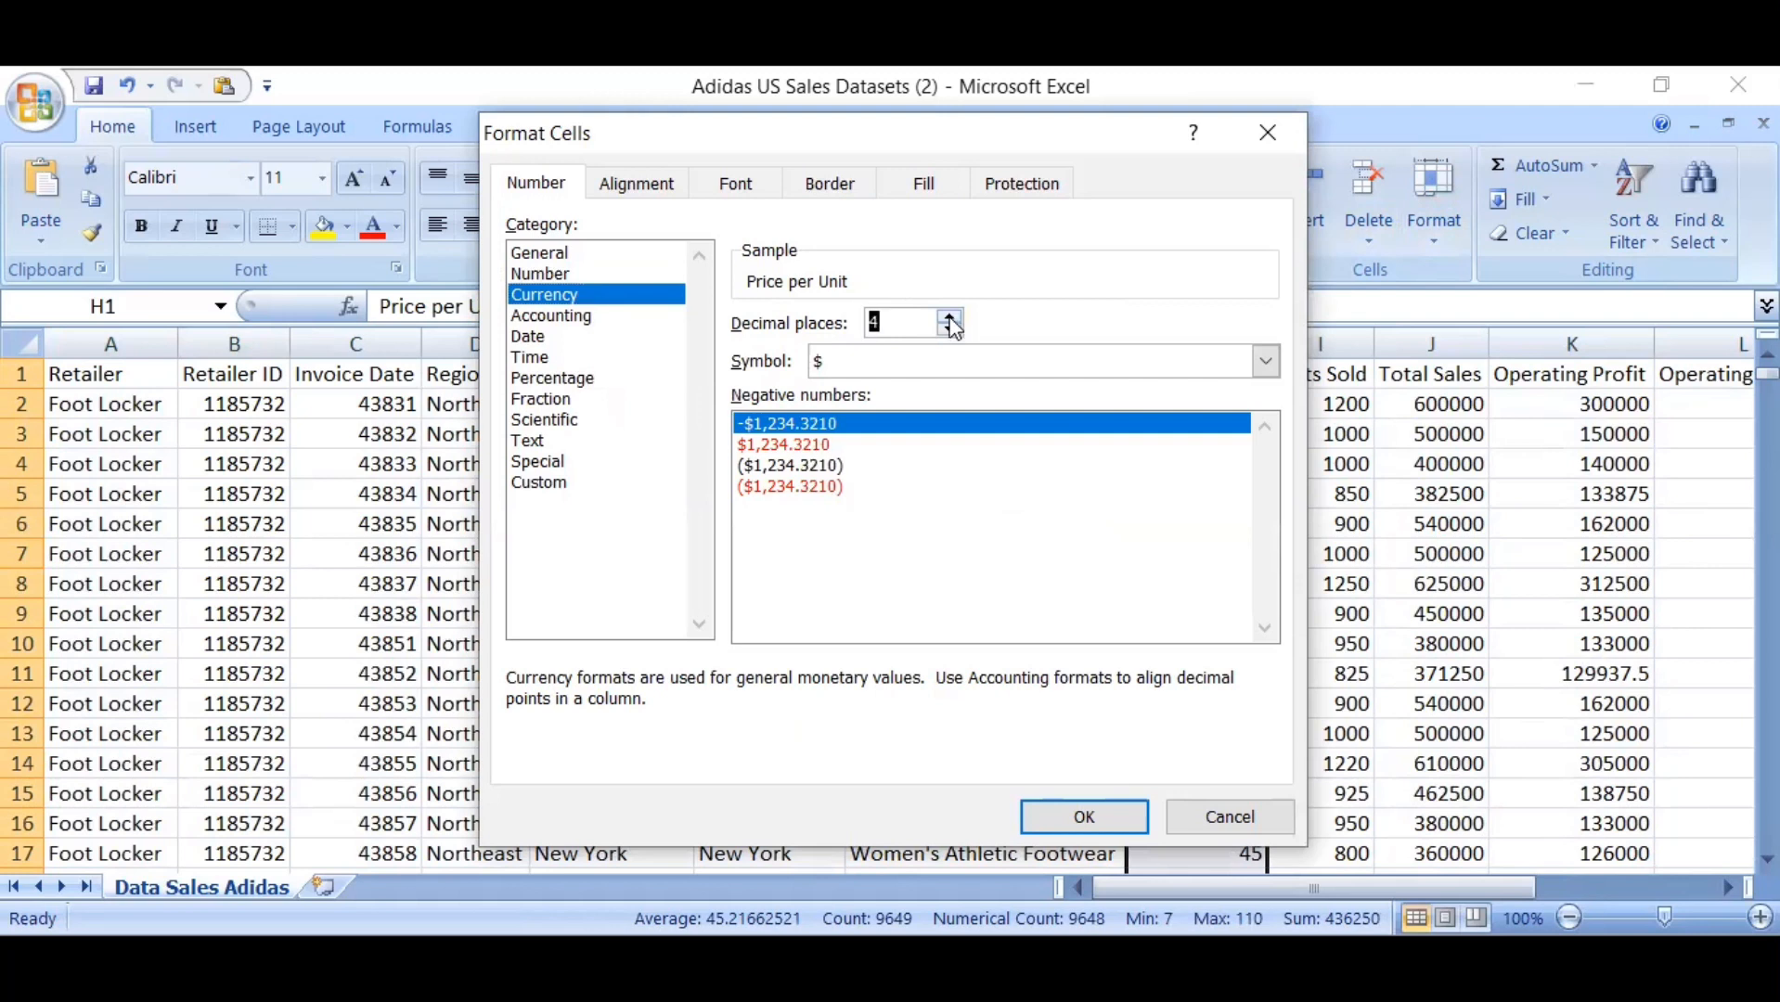
left_click(949, 330)
left_click(949, 329)
left_click(1075, 817)
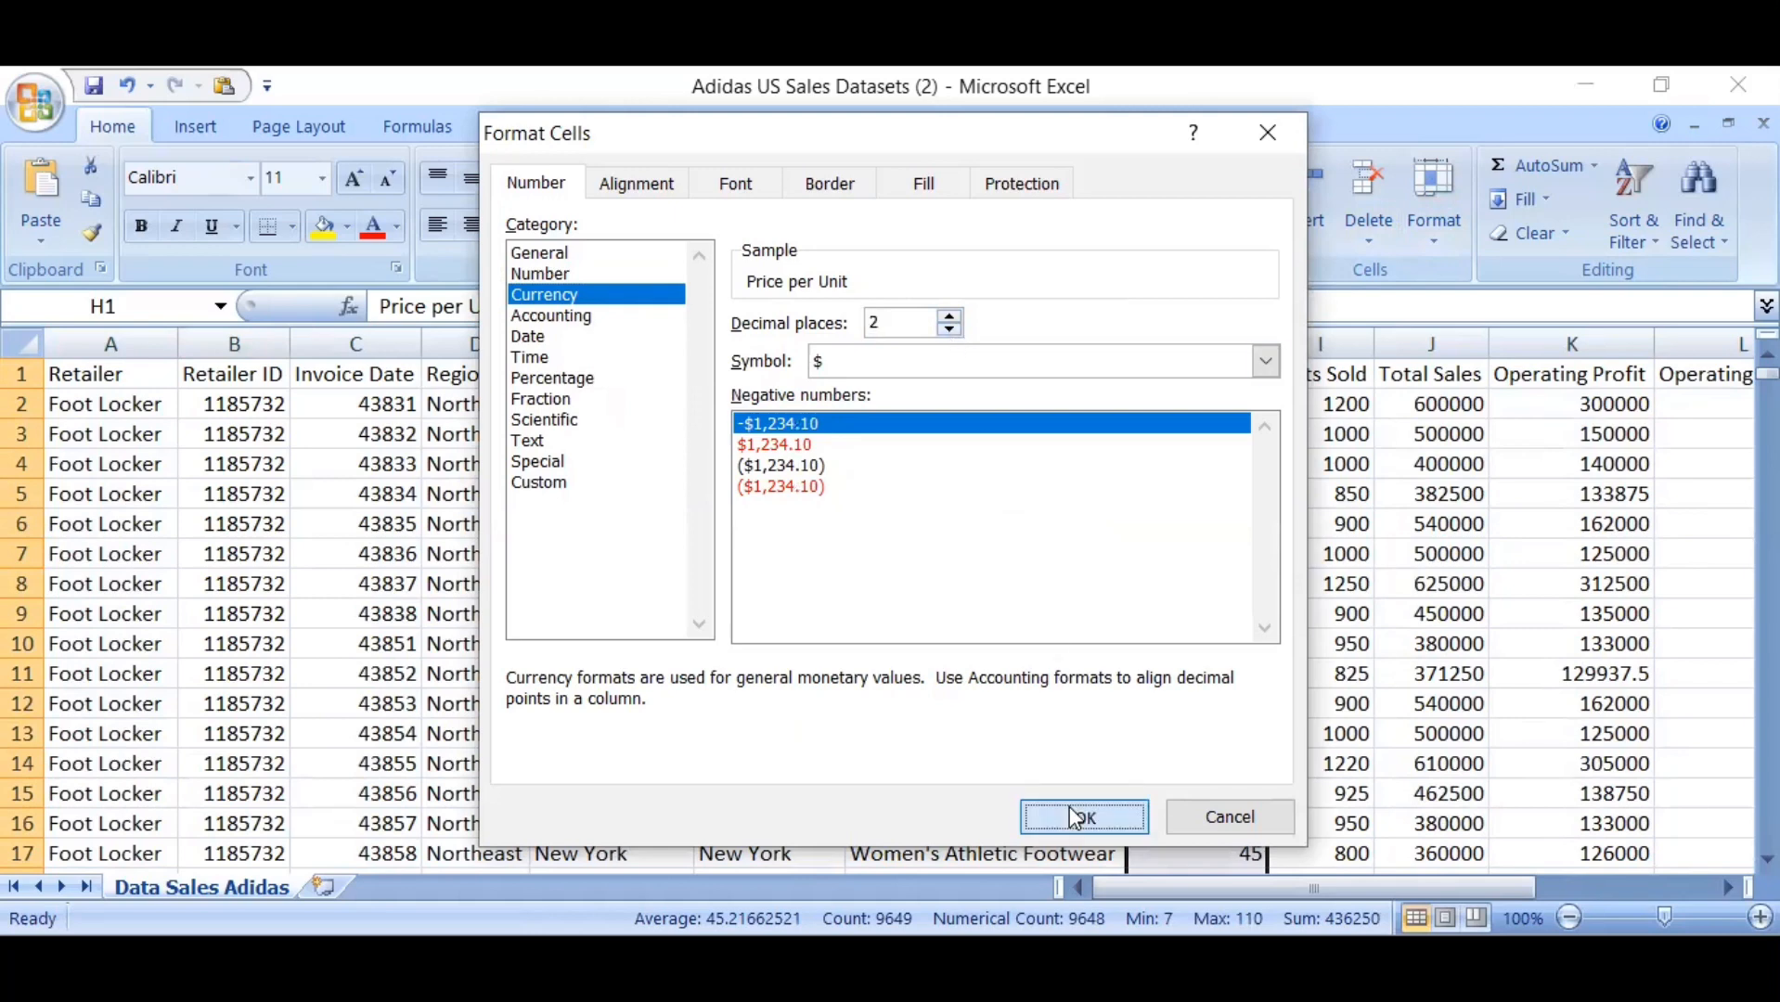
left_click(1382, 732)
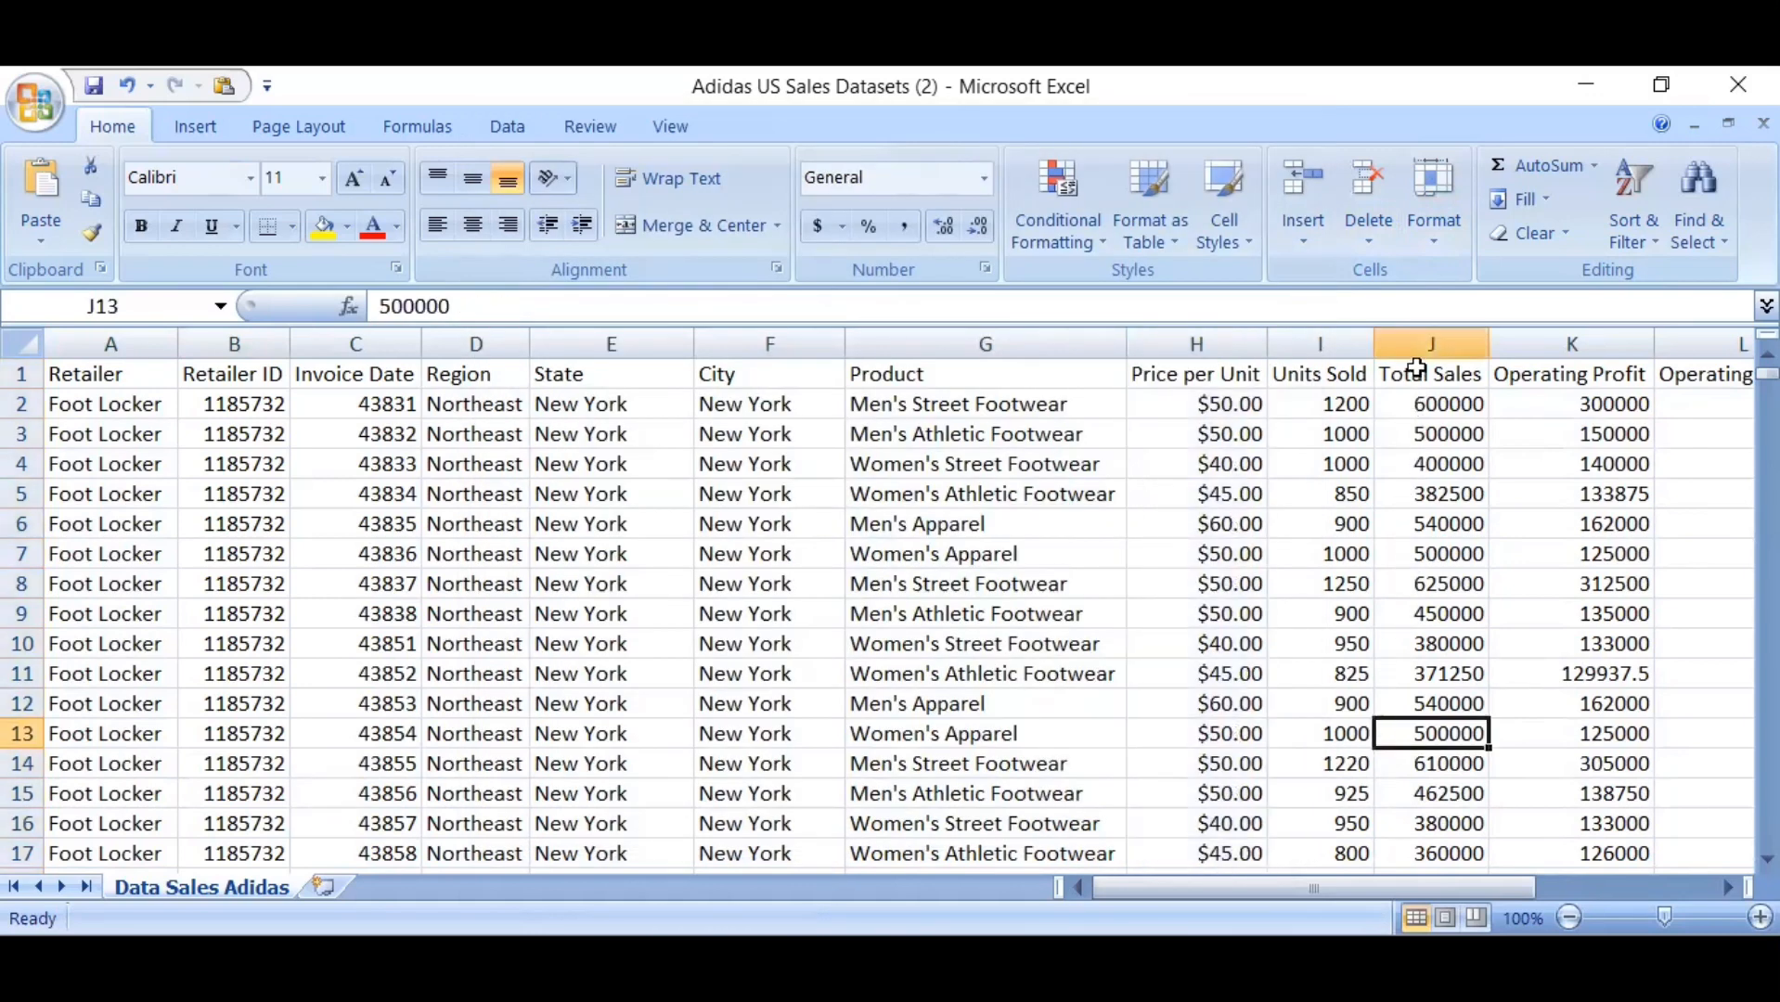
Format the Total Sales column as Currency with the $ symbol and 0 decimal places
left_click(1417, 342)
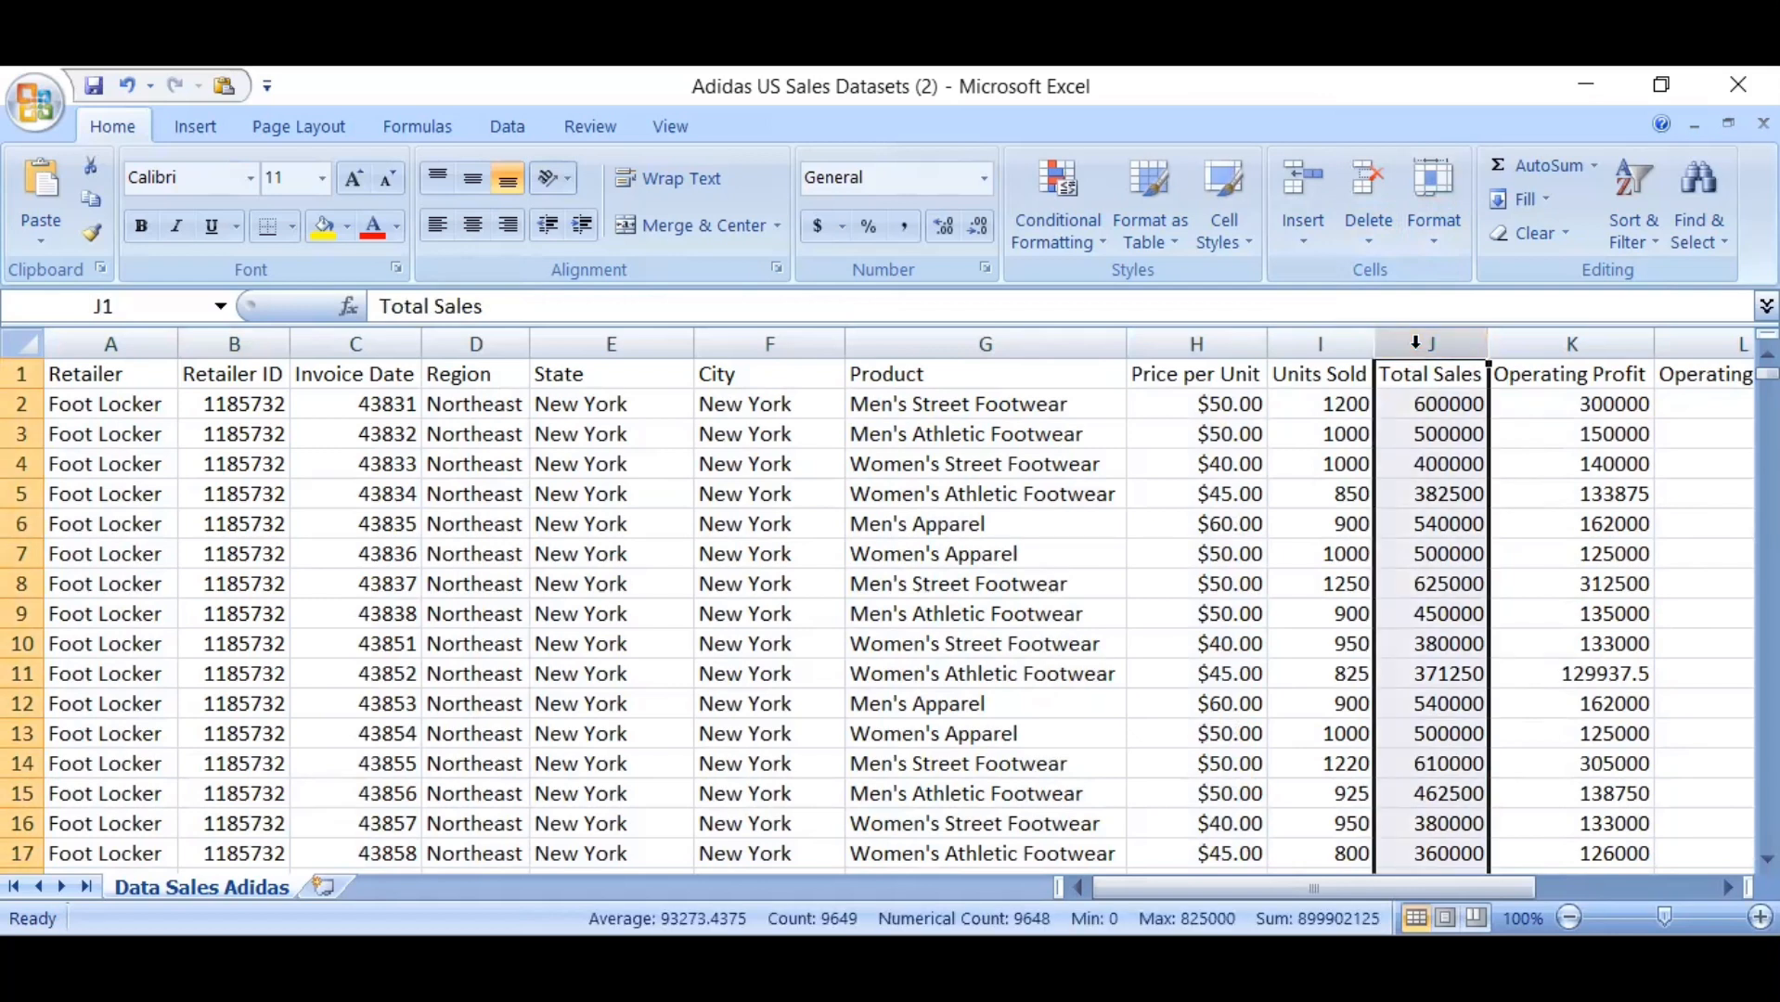
left_click(1431, 233)
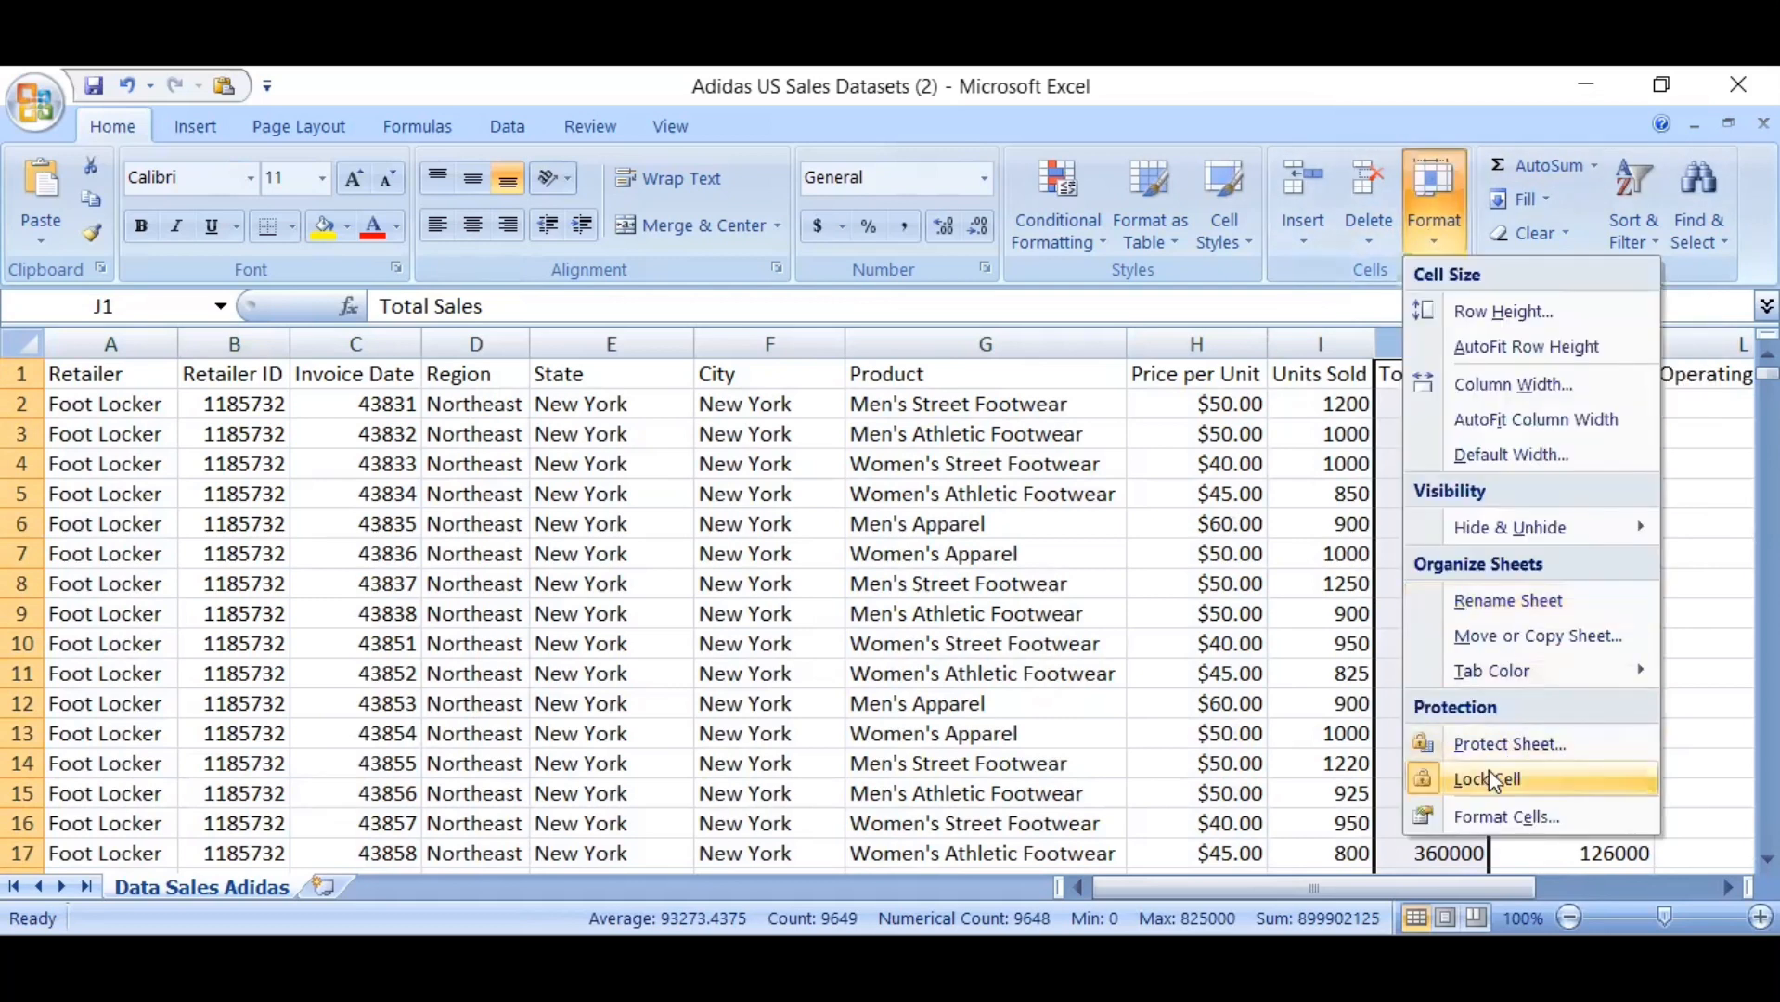
left_click(1491, 815)
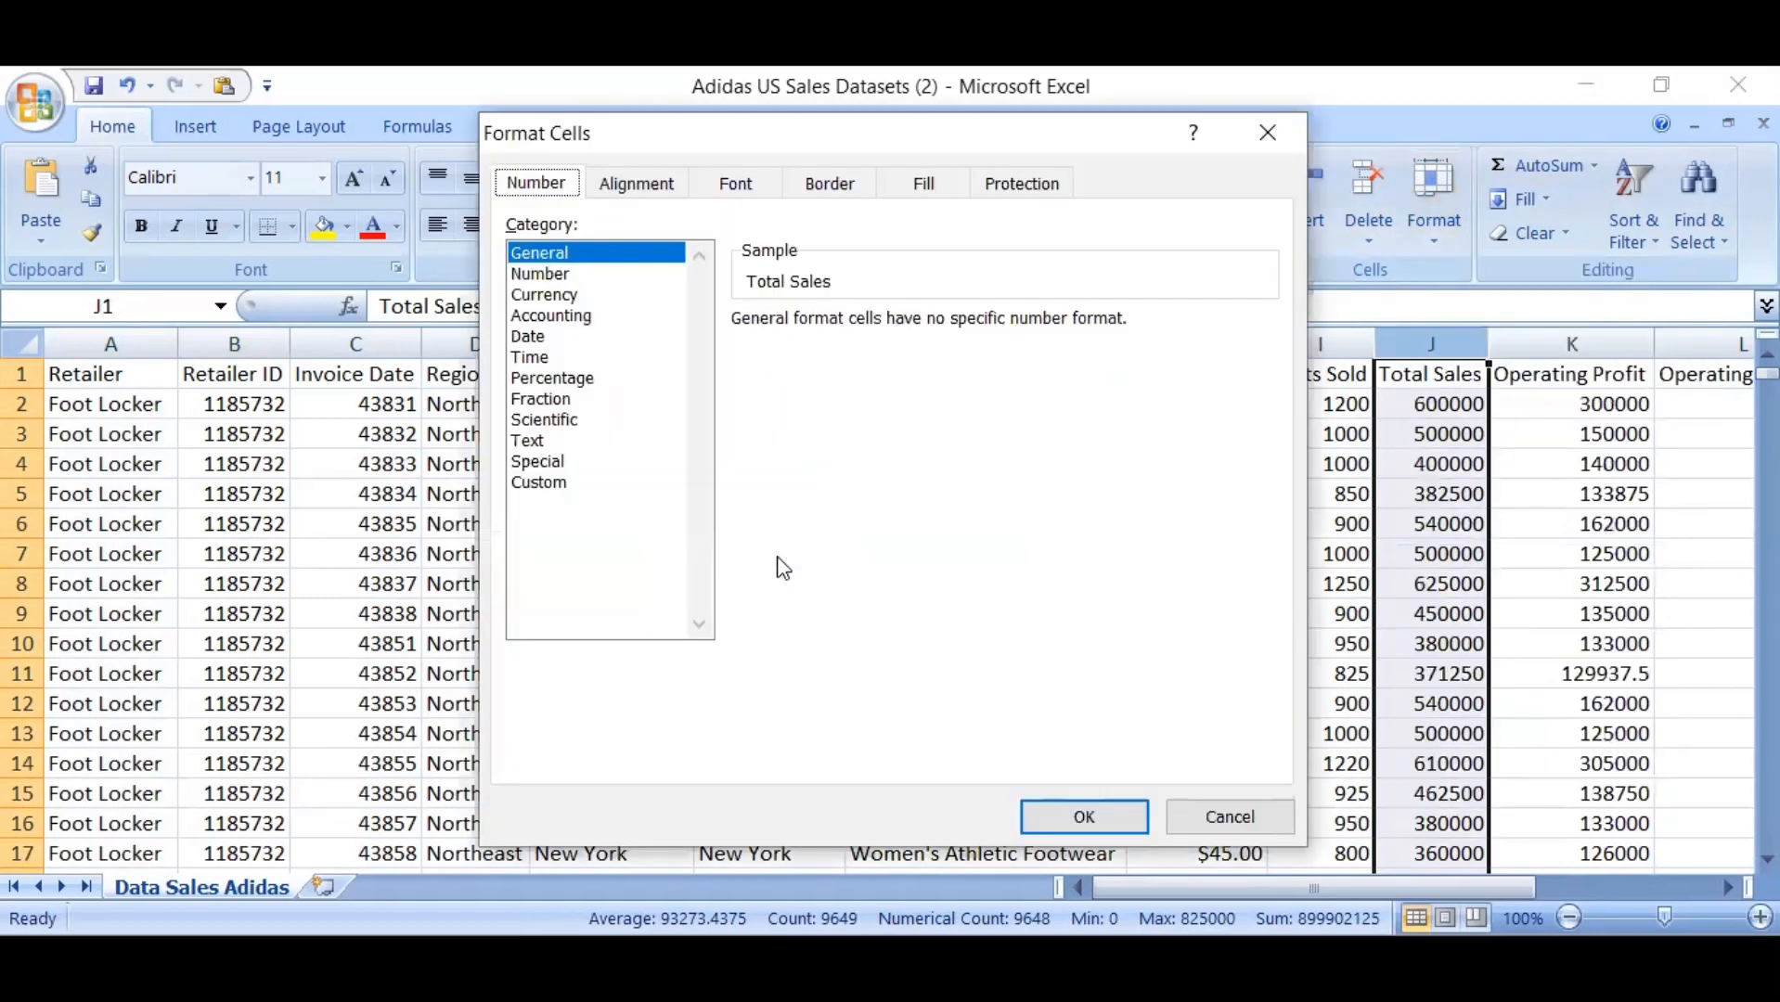
left_click(575, 295)
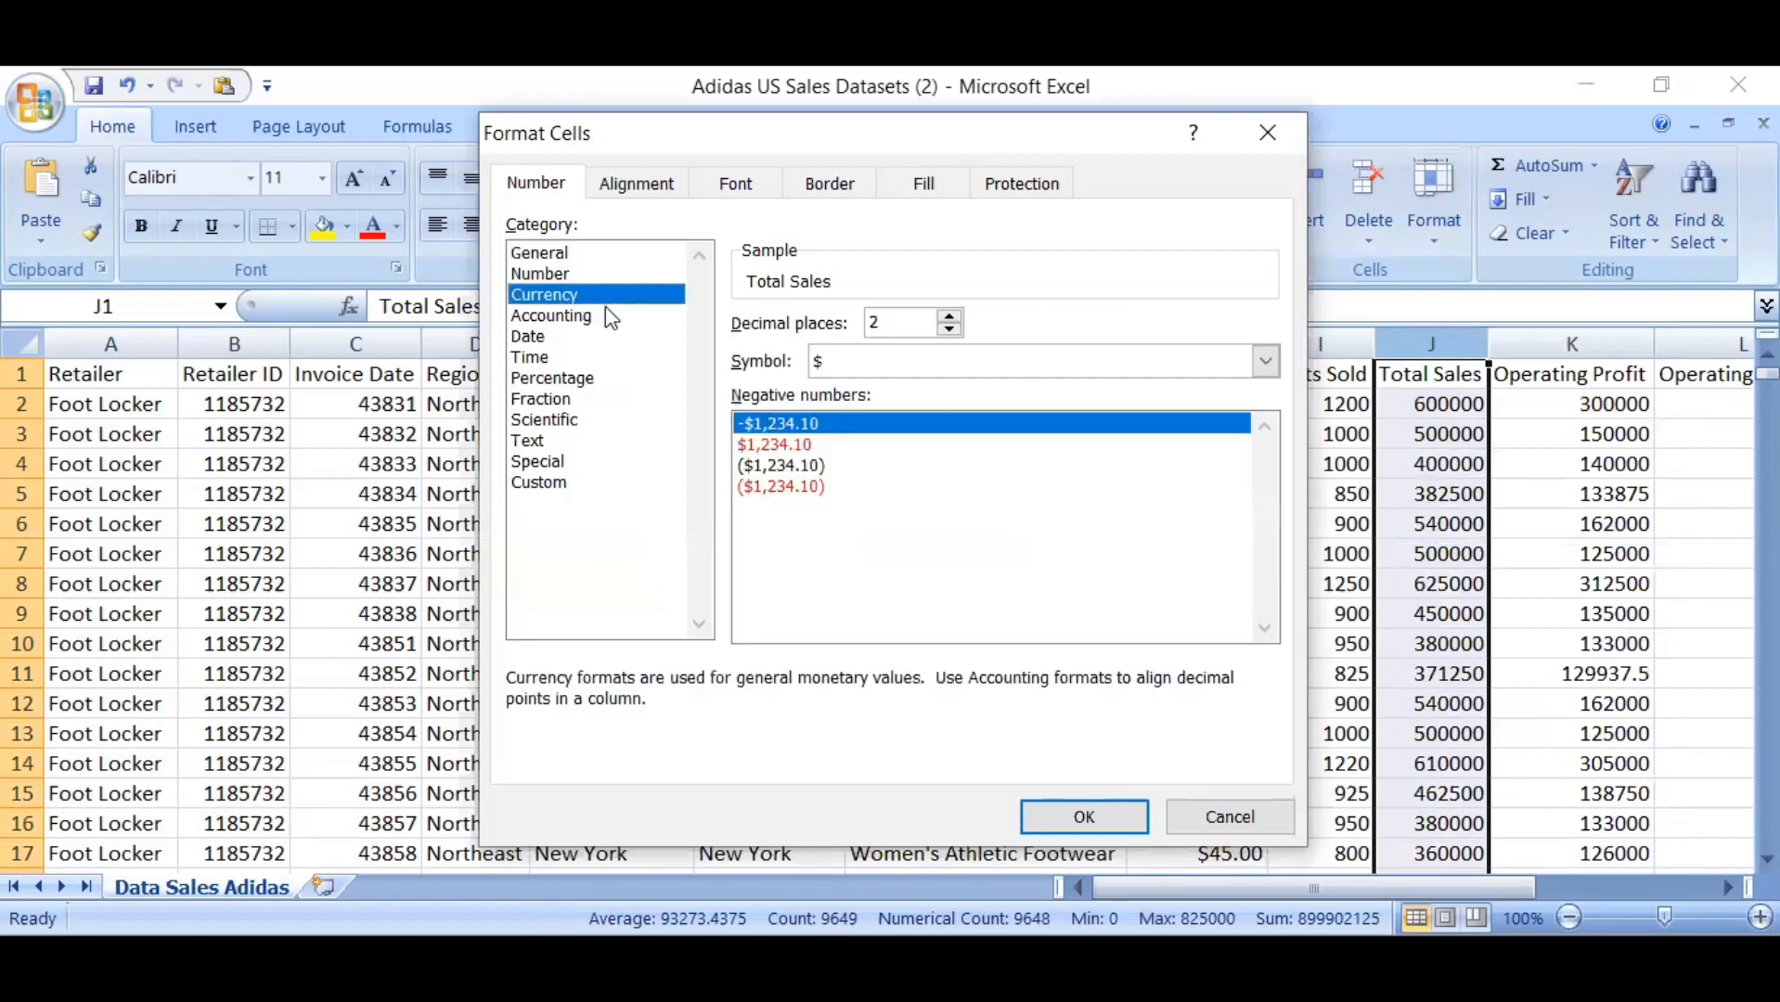
left_click(948, 330)
left_click(948, 331)
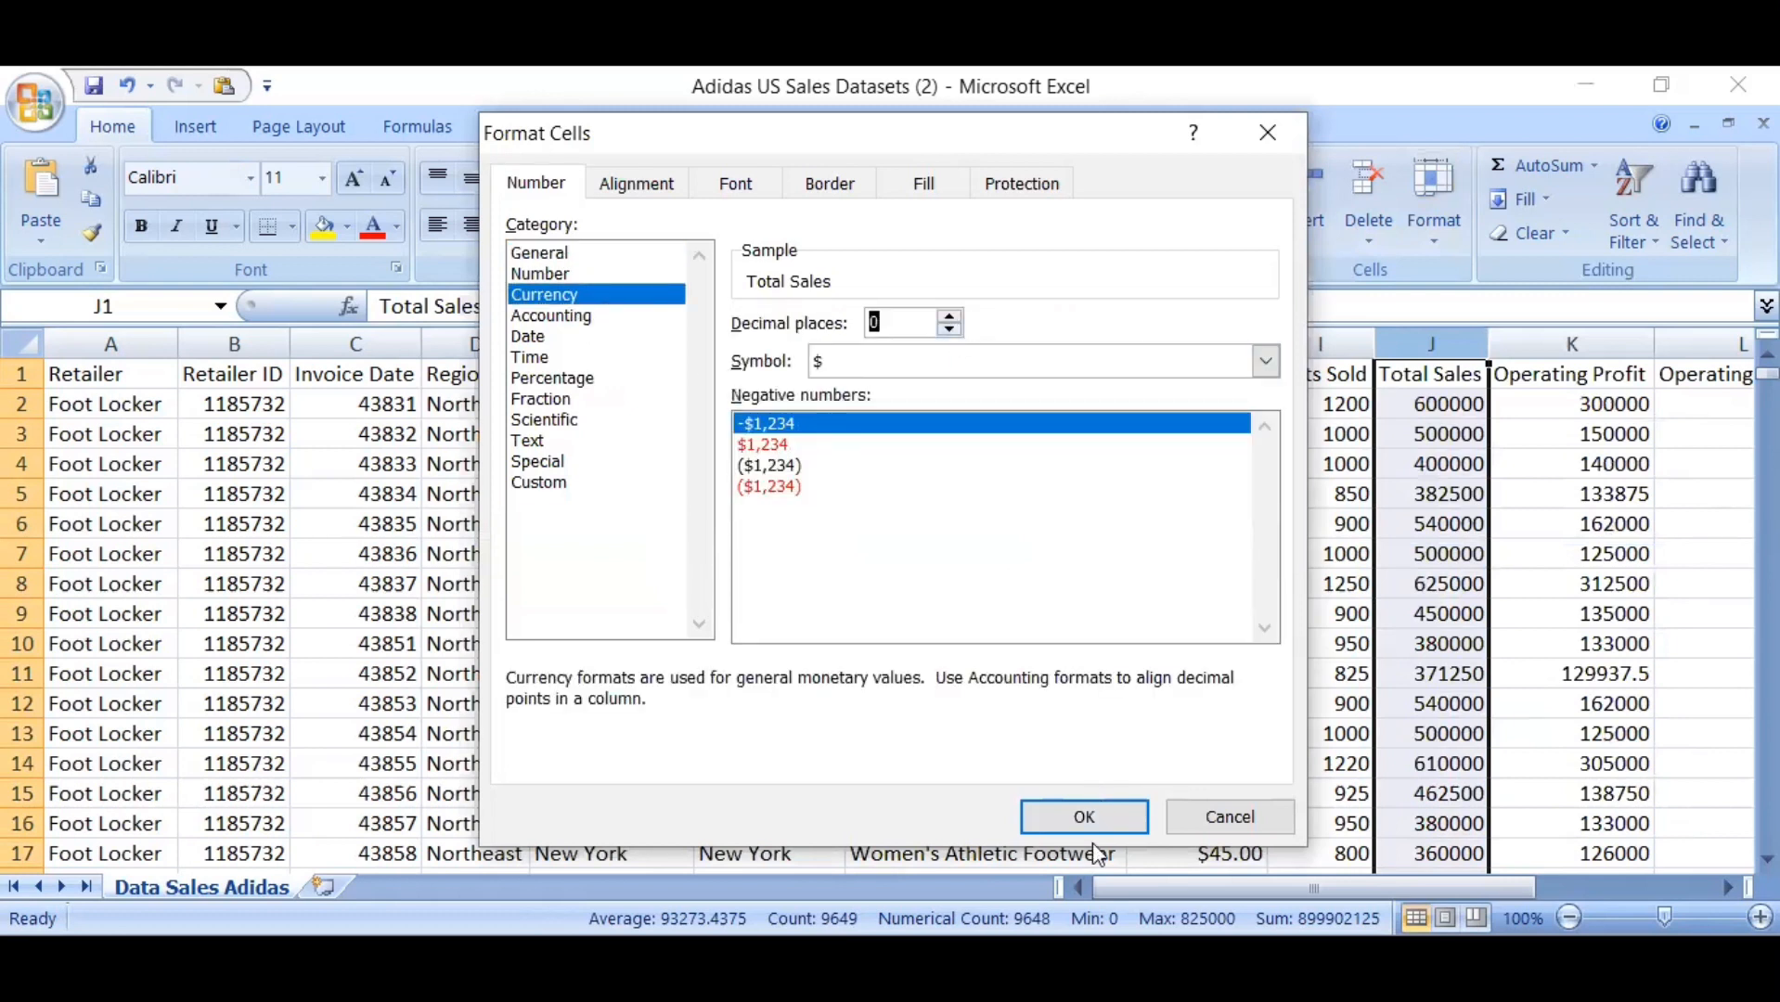
left_click(1095, 804)
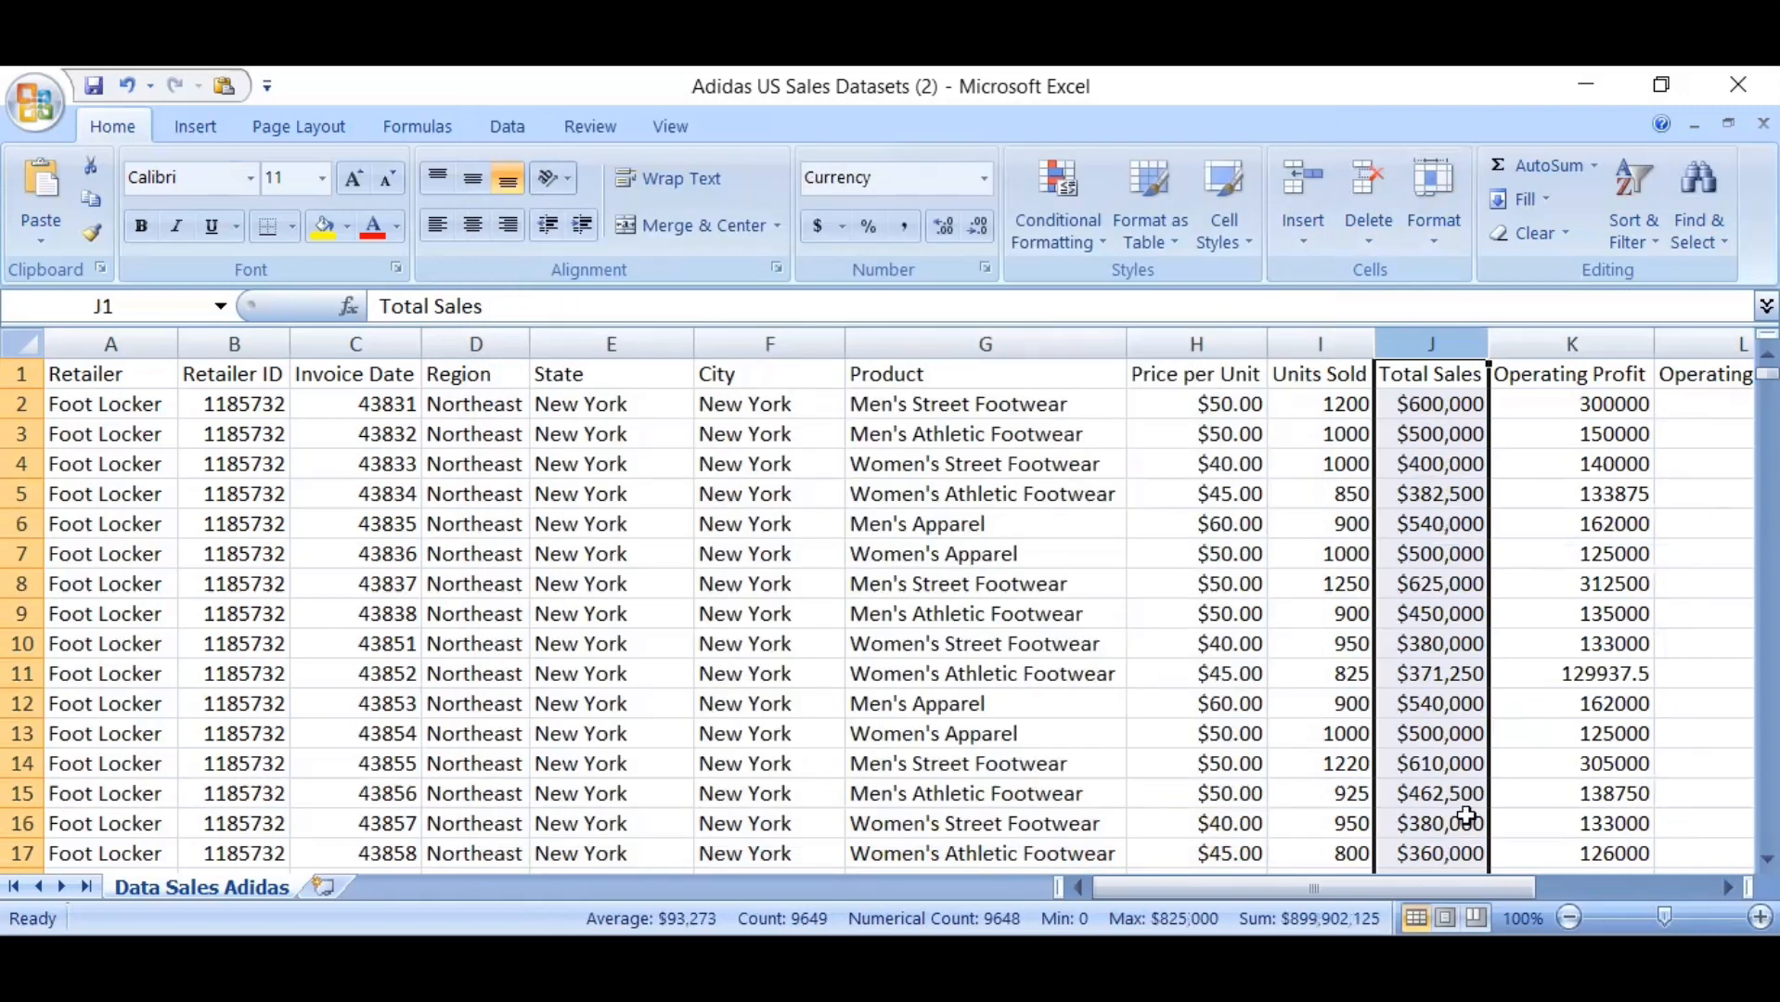
Format the Operating Profit column as Currency with 0 decimal places and the plain $ symbol
left_click(1591, 350)
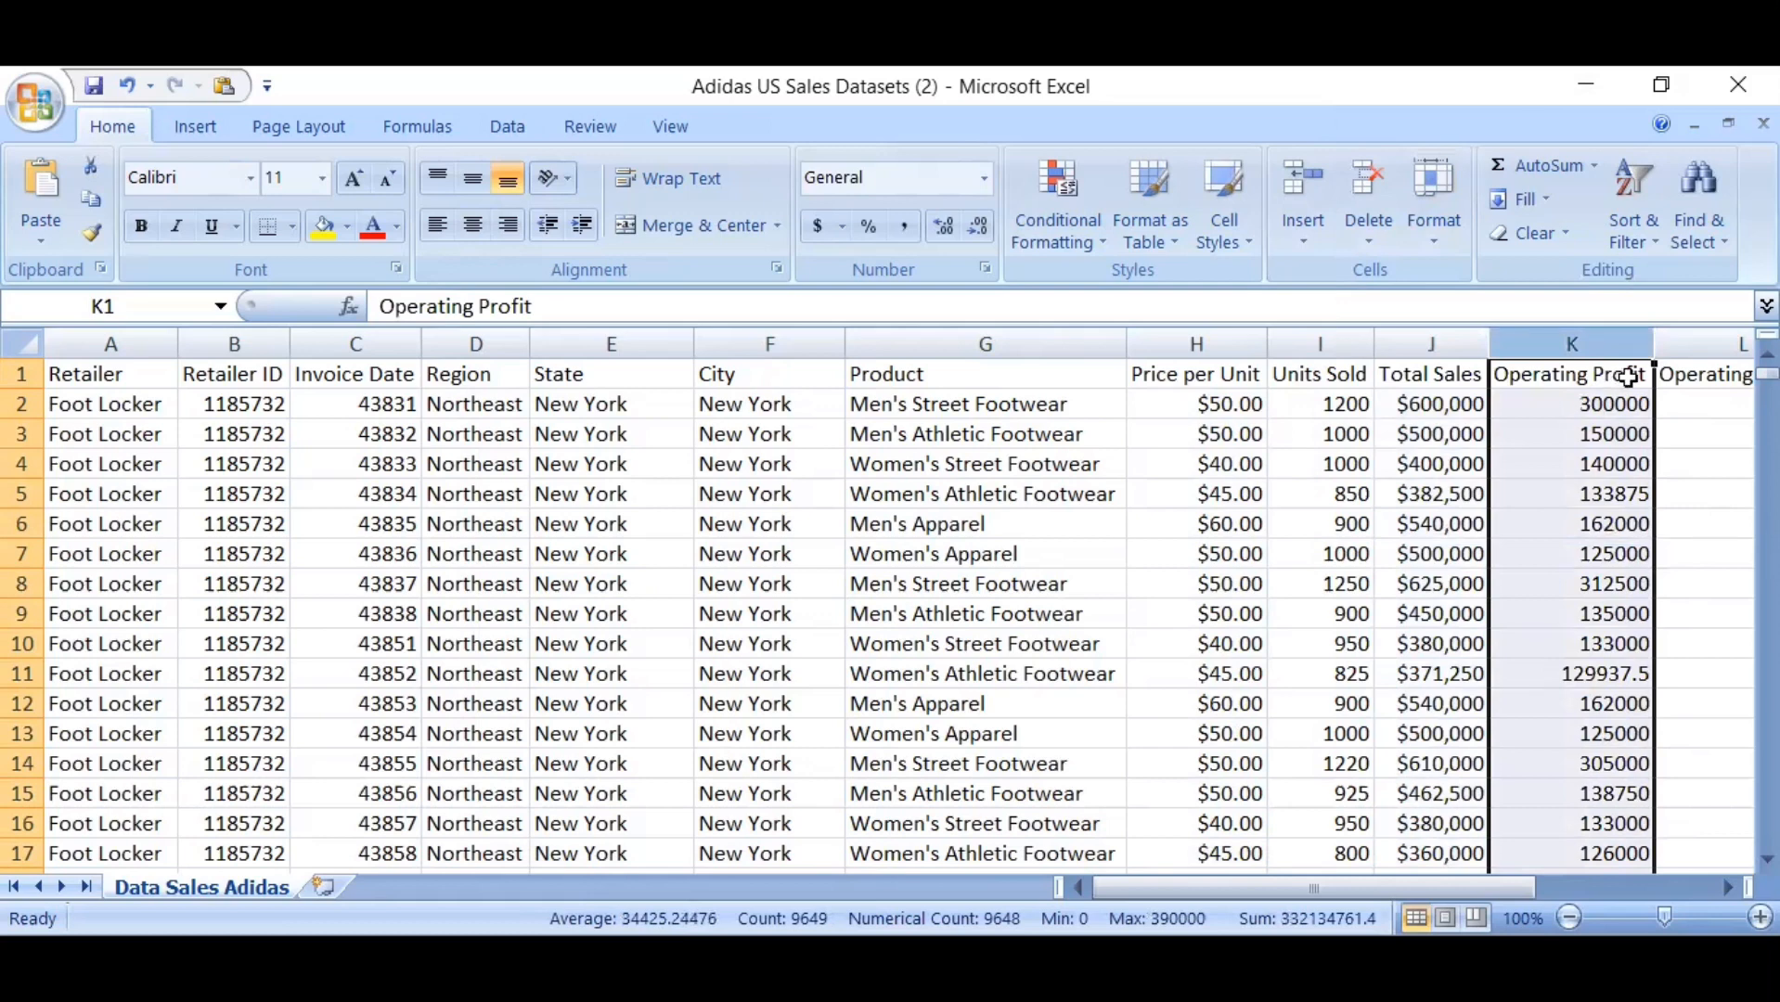
left_click(1612, 347)
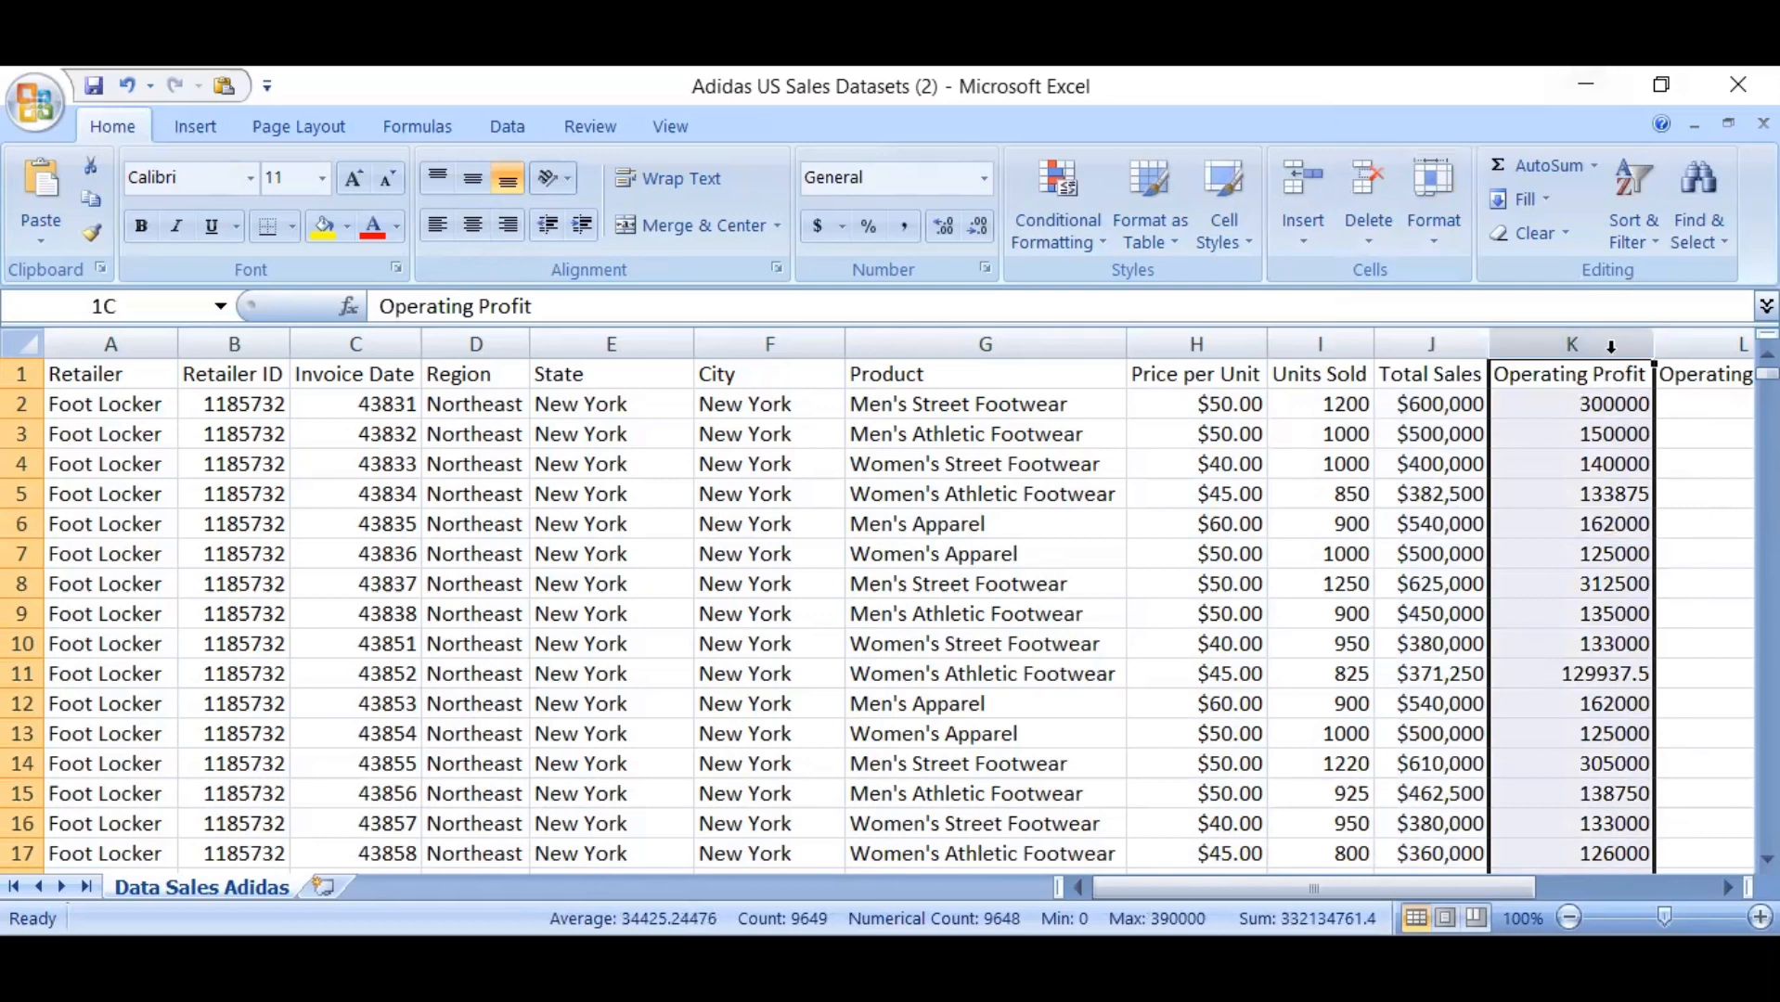
left_click(1434, 237)
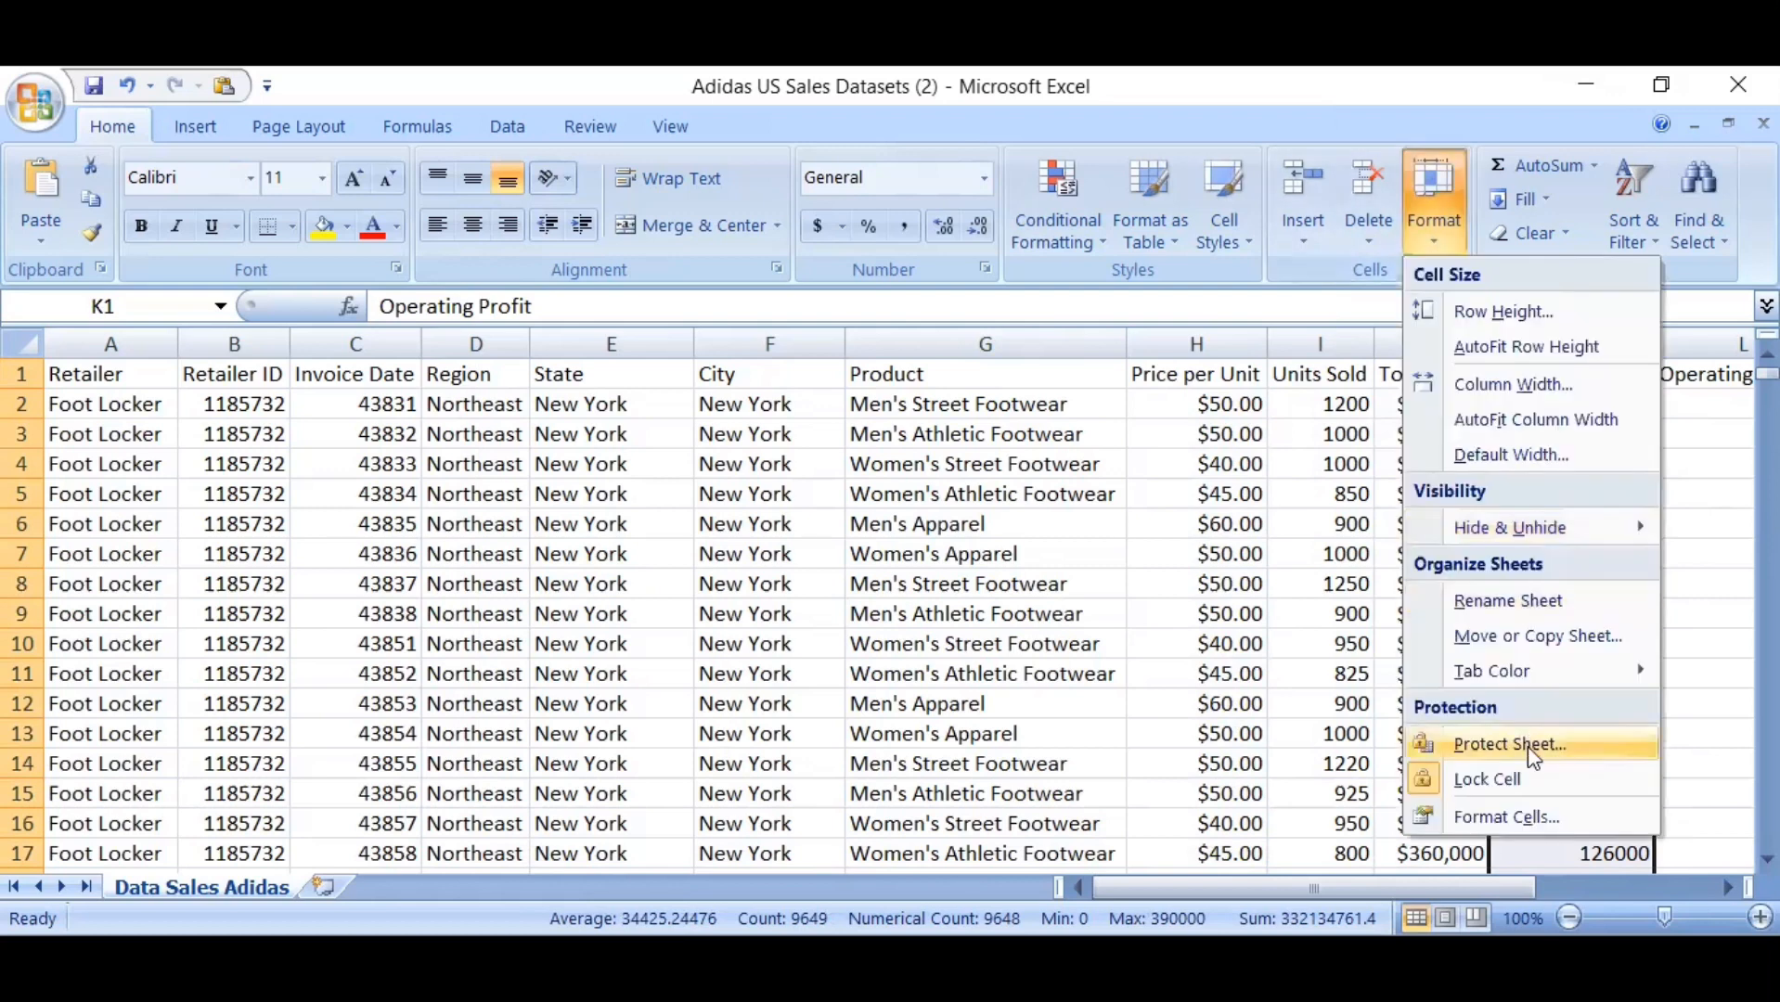
left_click(1529, 816)
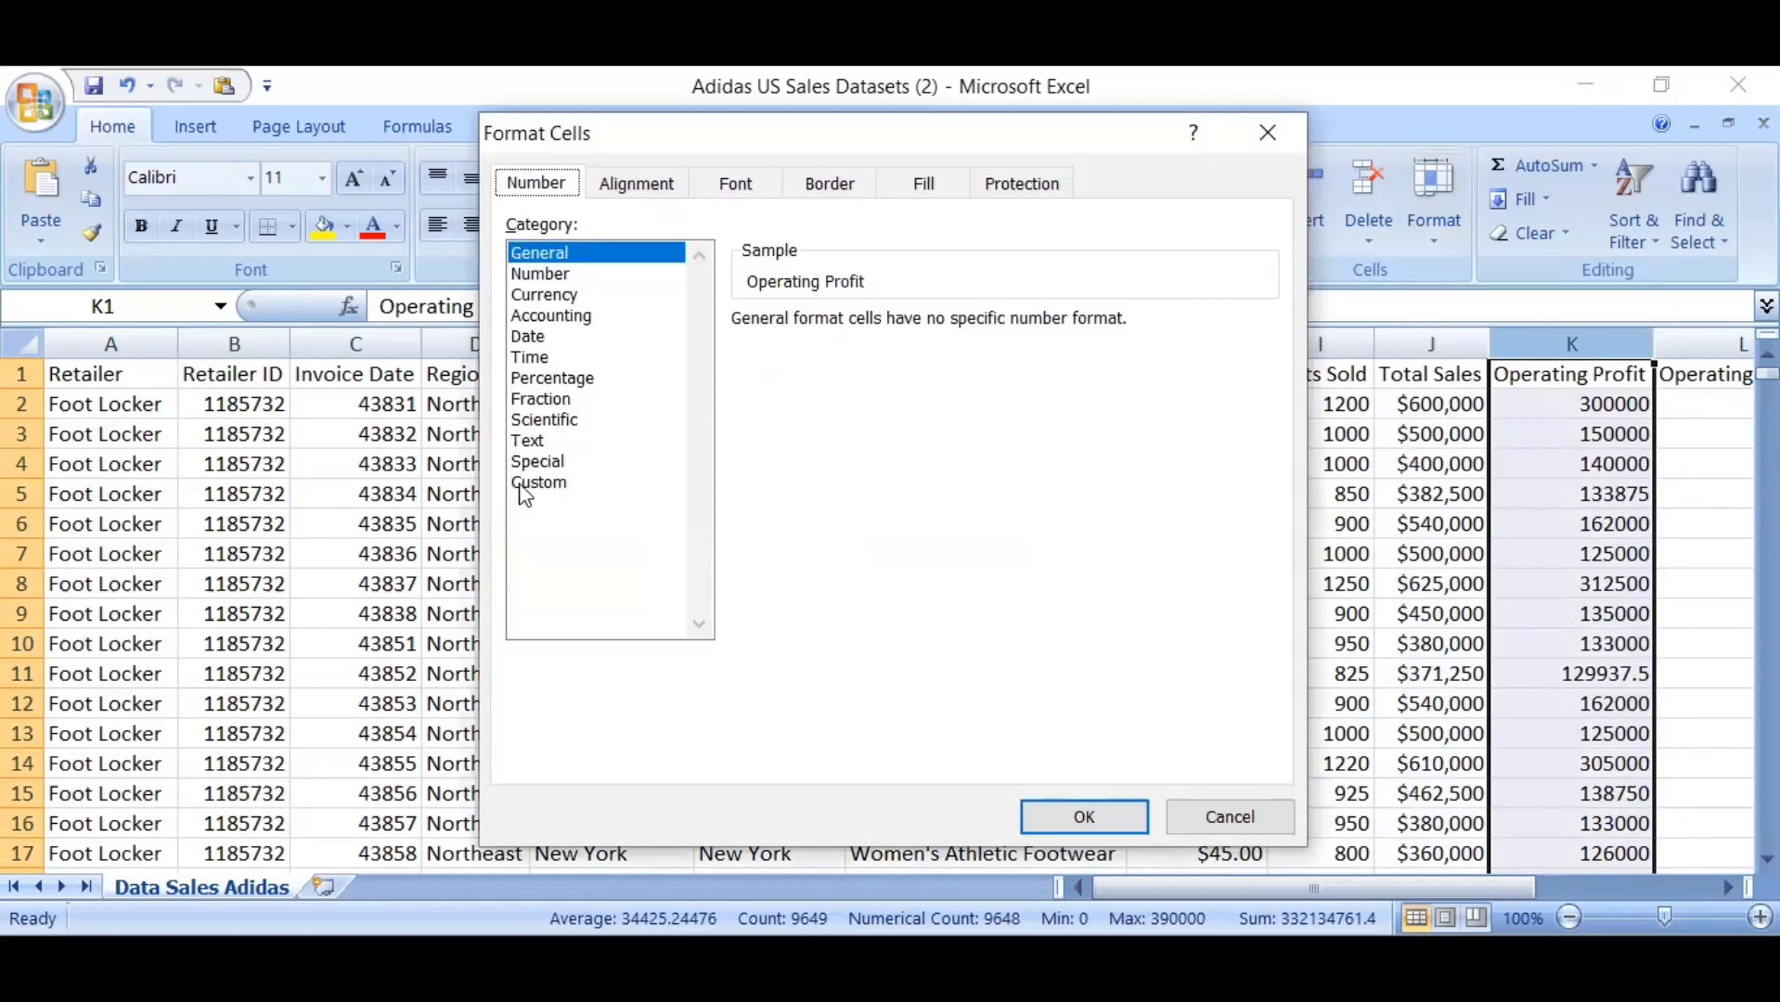
left_click(546, 301)
left_click(950, 329)
left_click(950, 330)
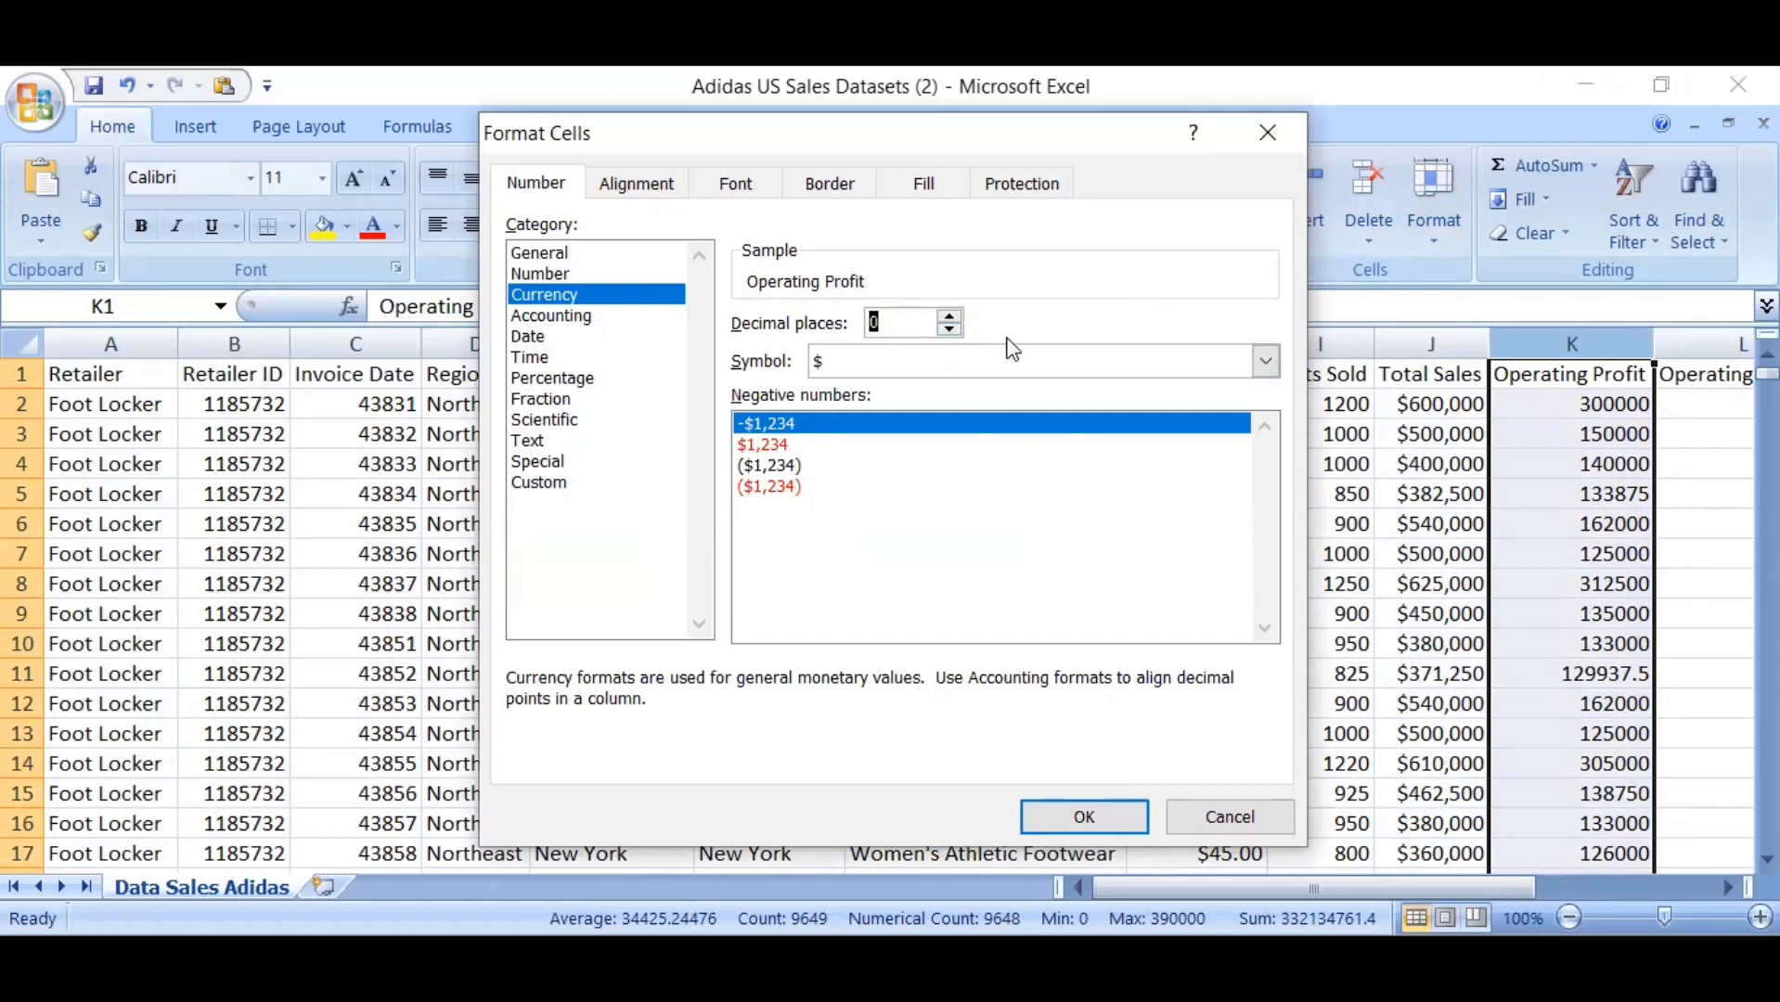
left_click(1264, 364)
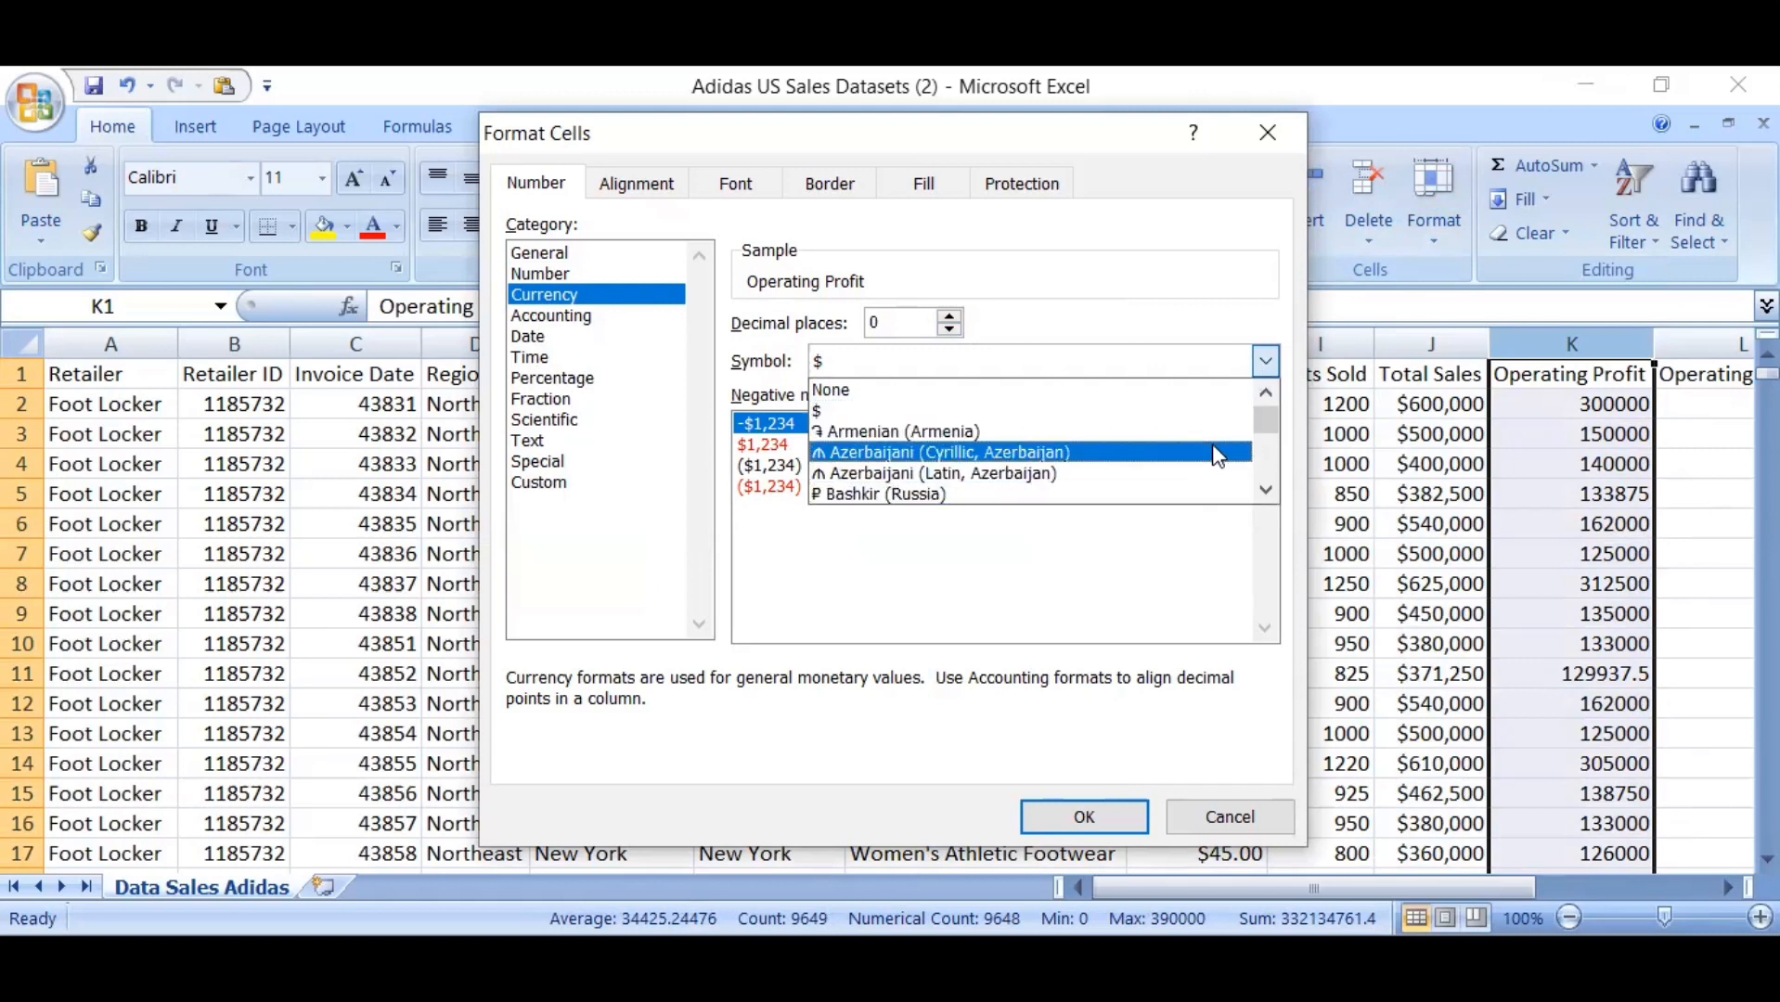
left_click_drag(1267, 494, 1267, 495)
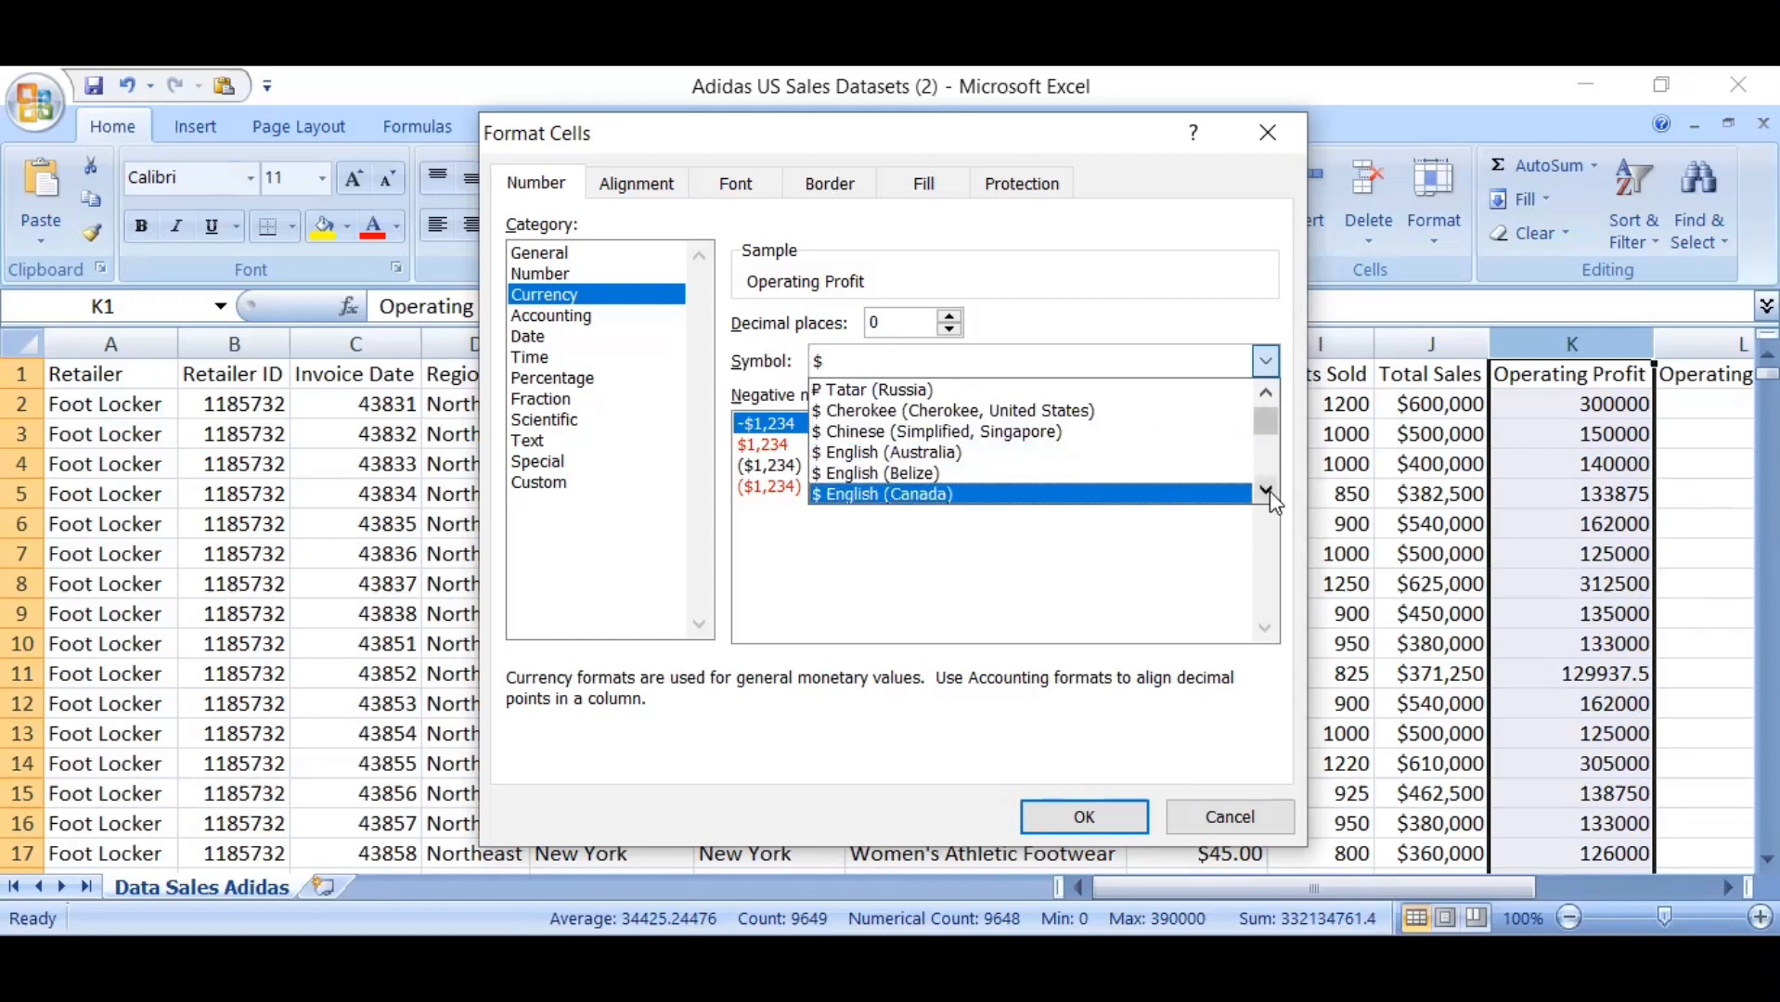
left_click_drag(1273, 499, 1273, 501)
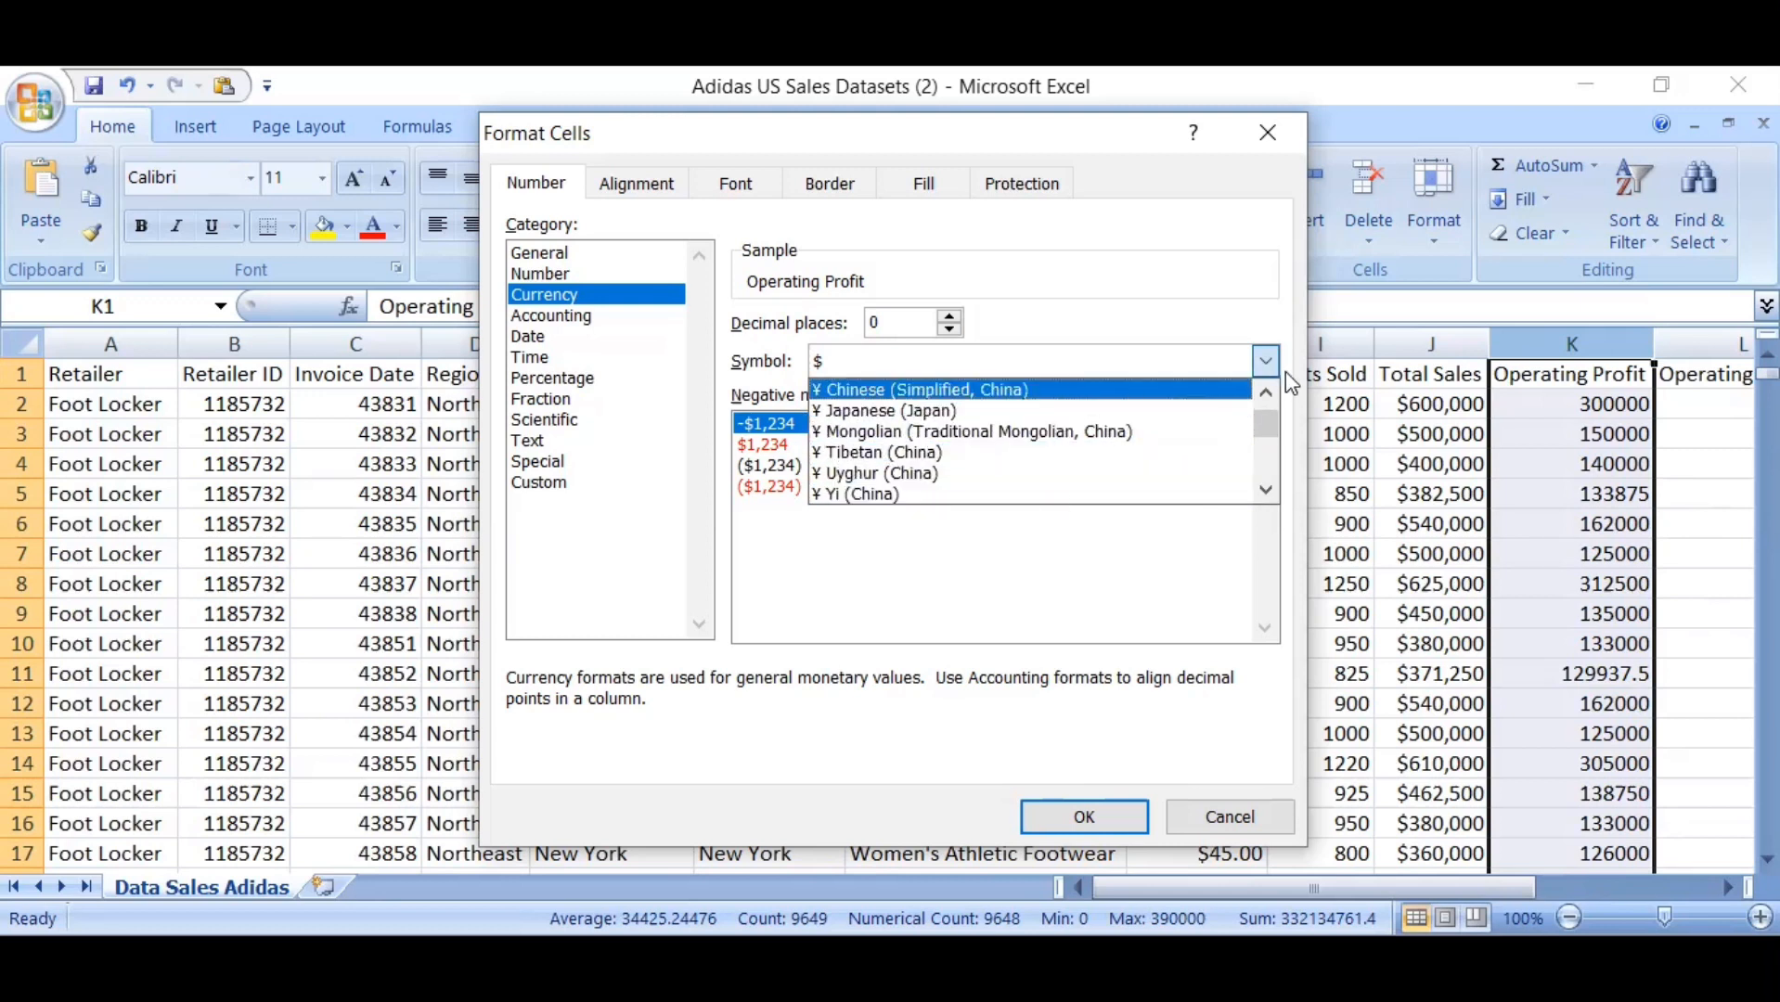
left_click_drag(1263, 393, 1266, 401)
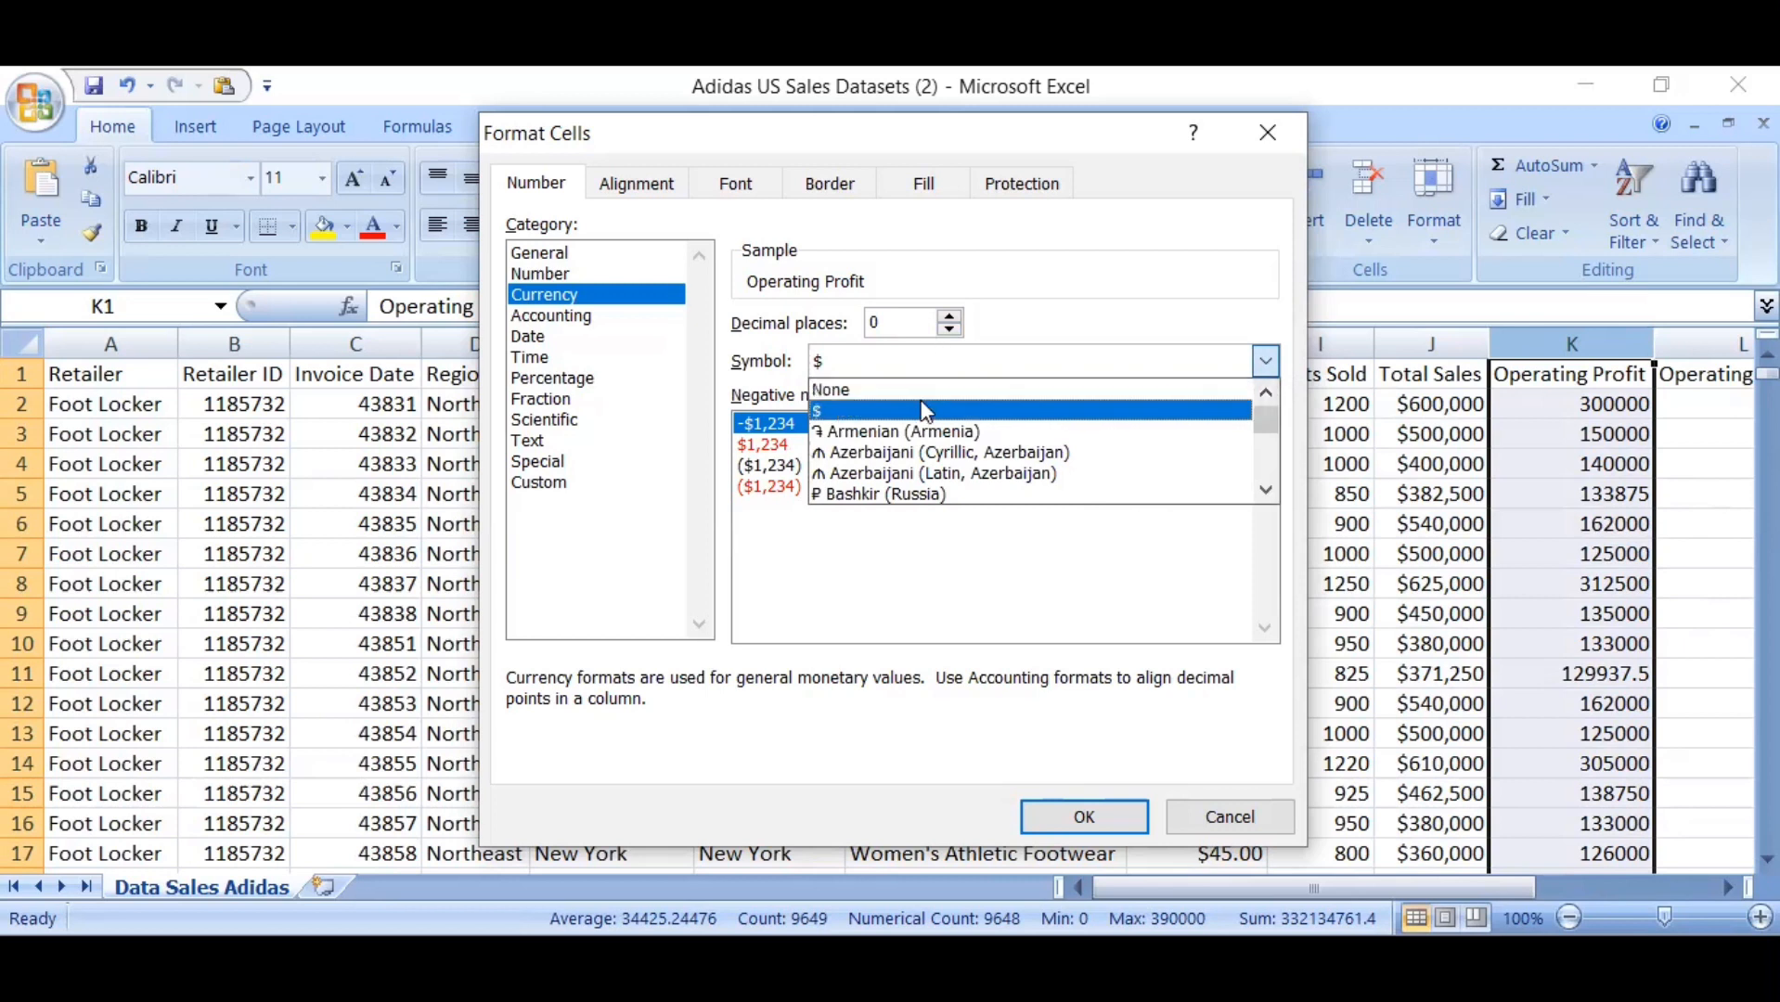
left_click(880, 298)
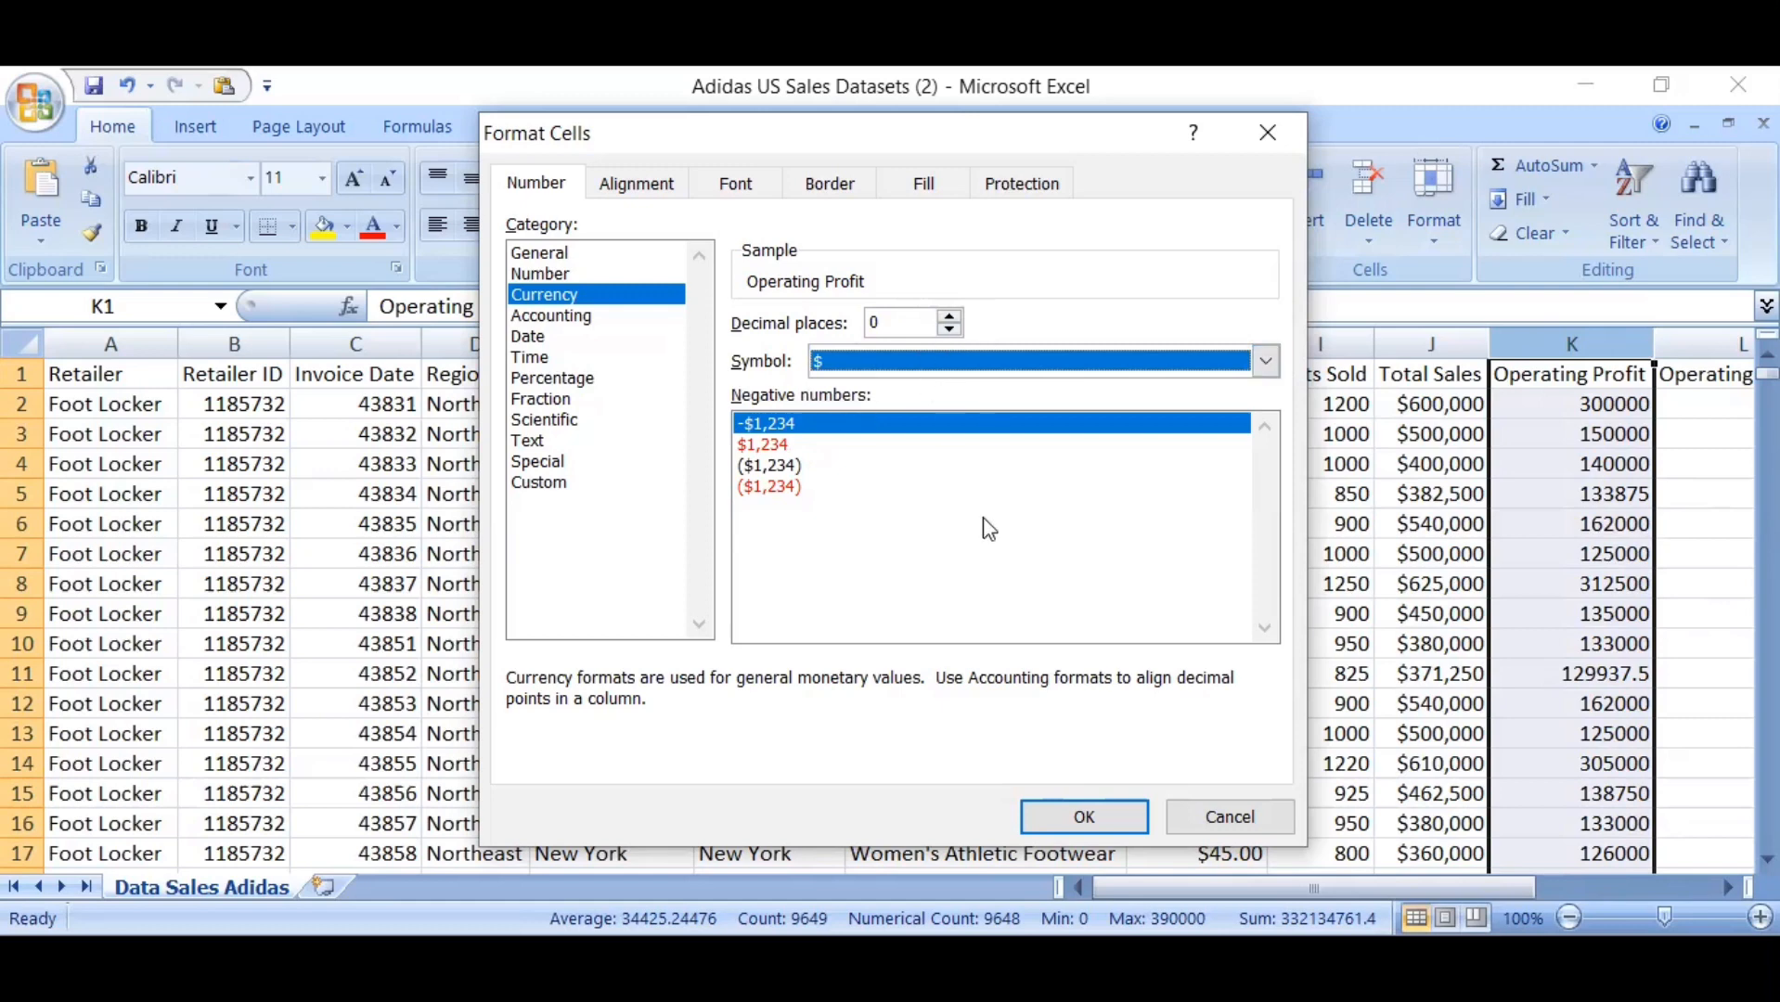
left_click(1092, 819)
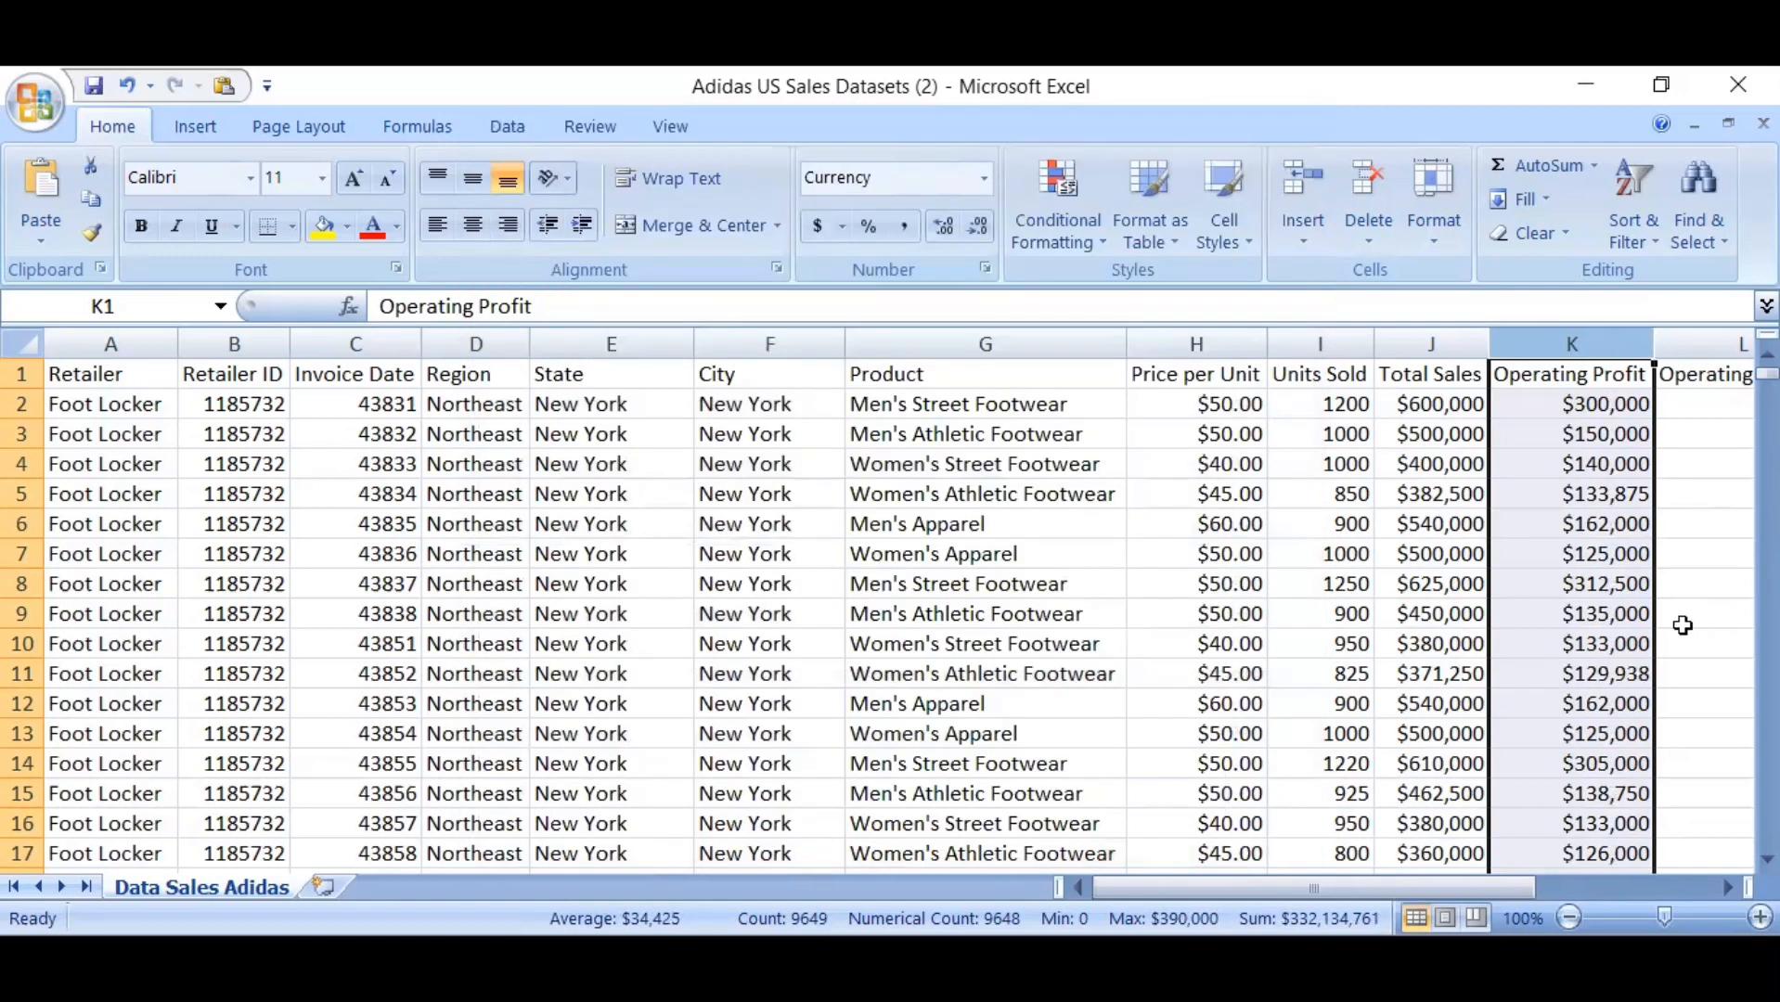
Look over the remaining columns at the end of the dataset, Operating Margin and Sales Method, and return to the Retailer column
left_click(1683, 620)
key("Right")
key("Right")
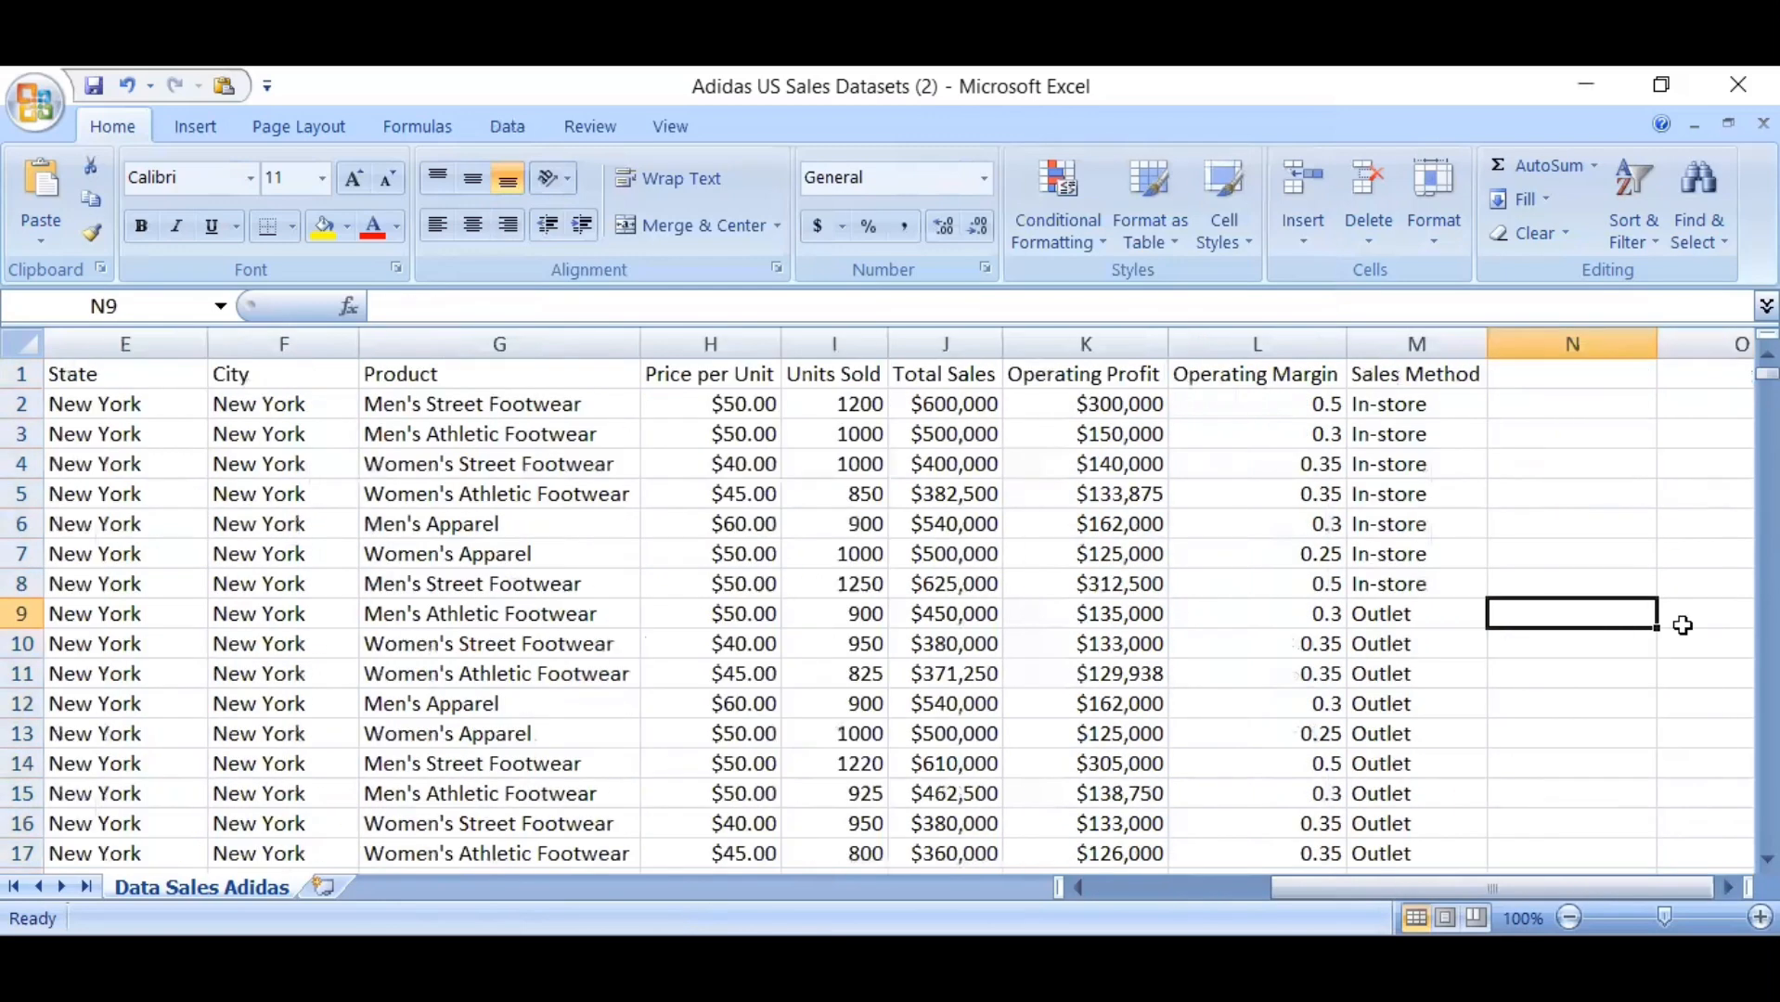
key("Left")
key("Left")
key("Left")
key("Left")
key("Left")
key("Left")
key("Left")
key("Left")
key("Left")
key("Left")
key("Left")
key("Left")
key("Left")
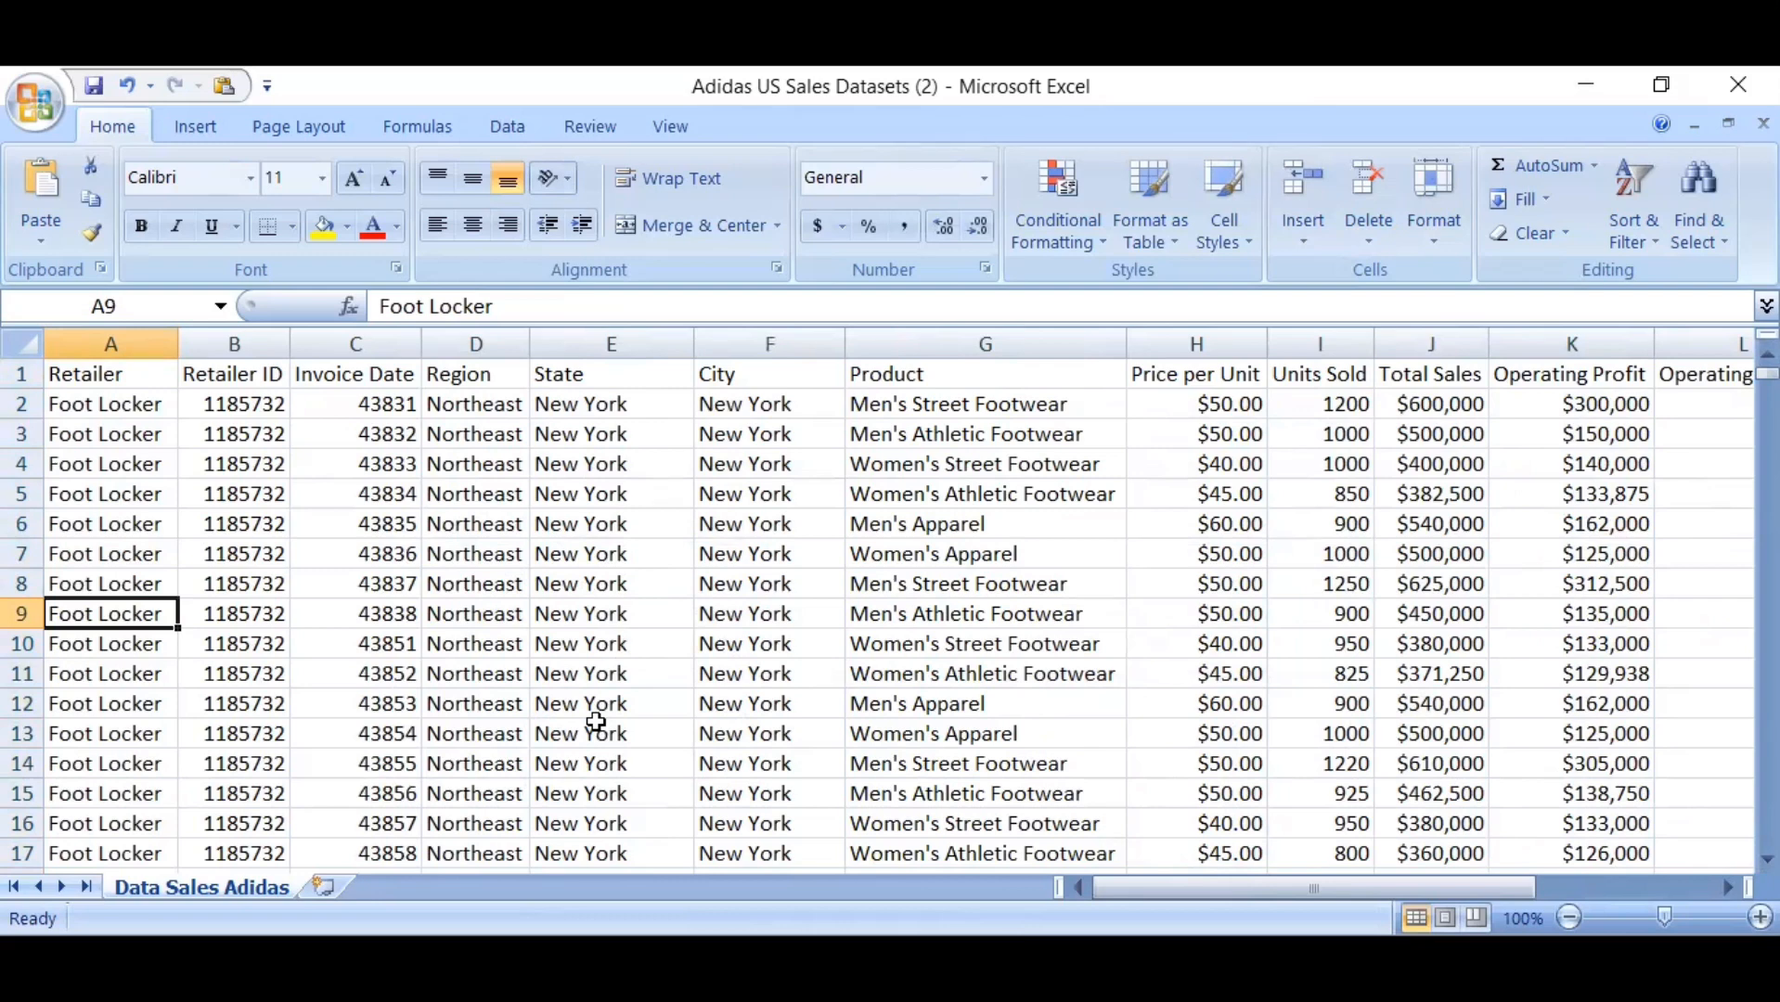
Convert the entire worksheet range into a table with headers, accepting the large operation
left_click(24, 345)
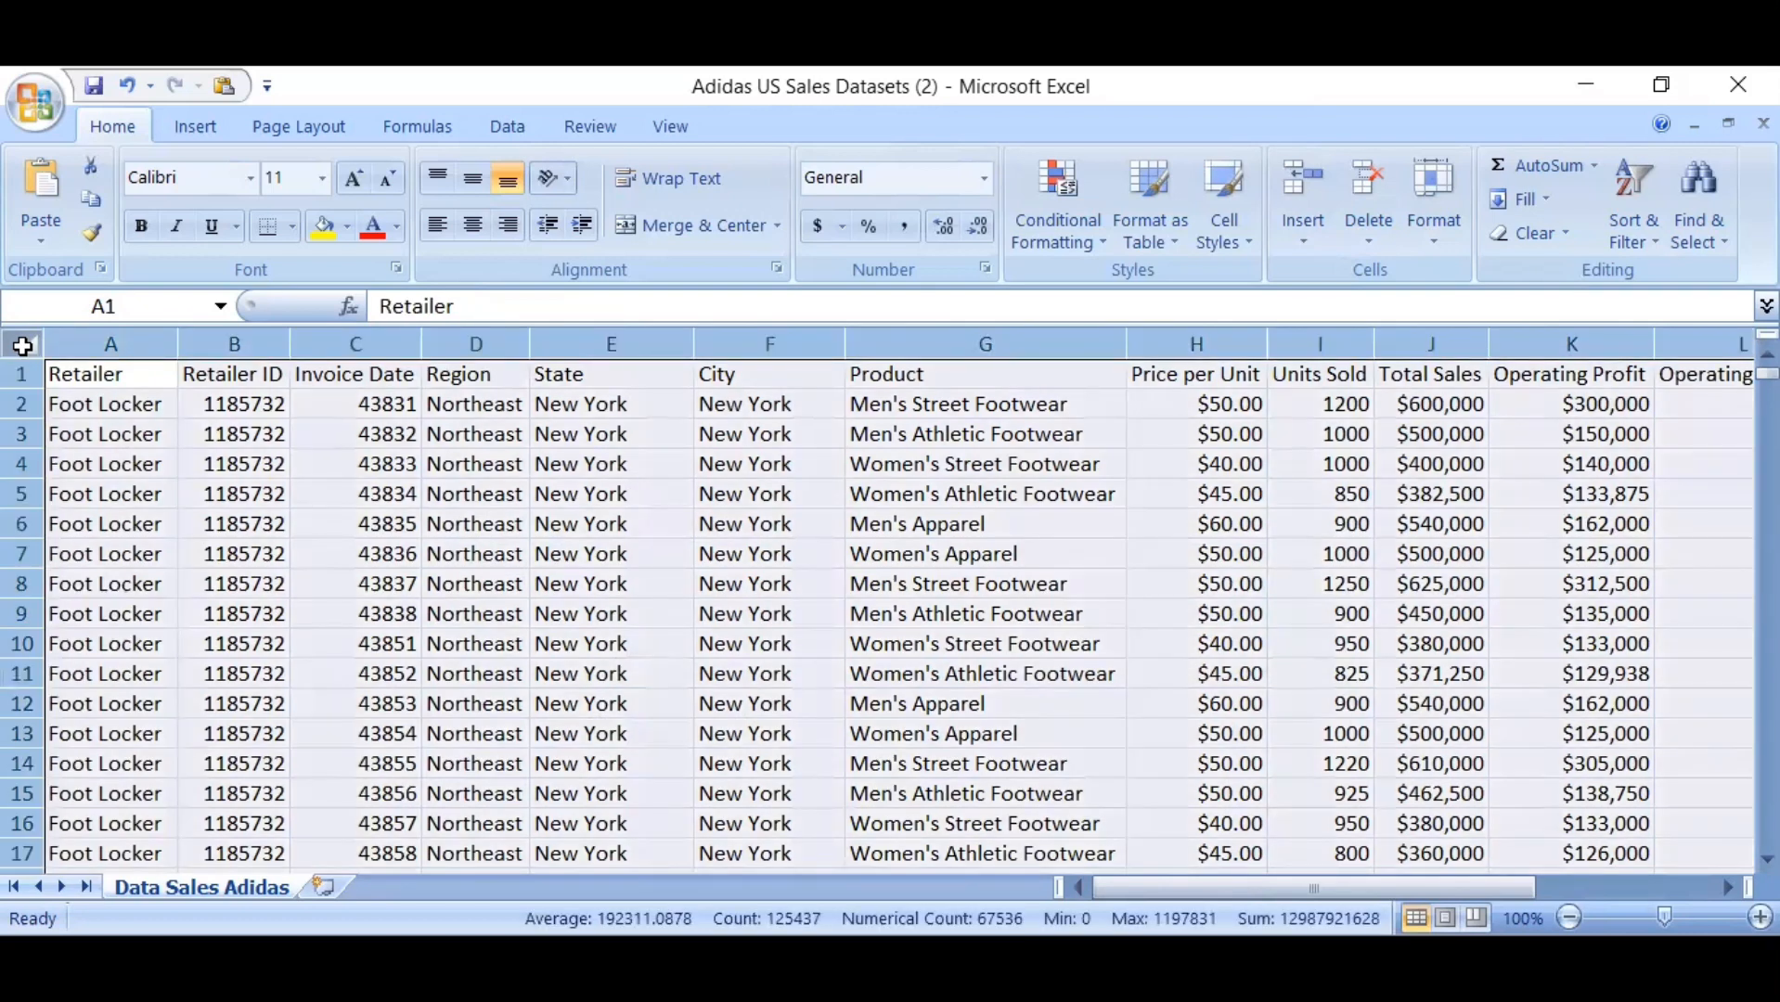
key("ctrl+t")
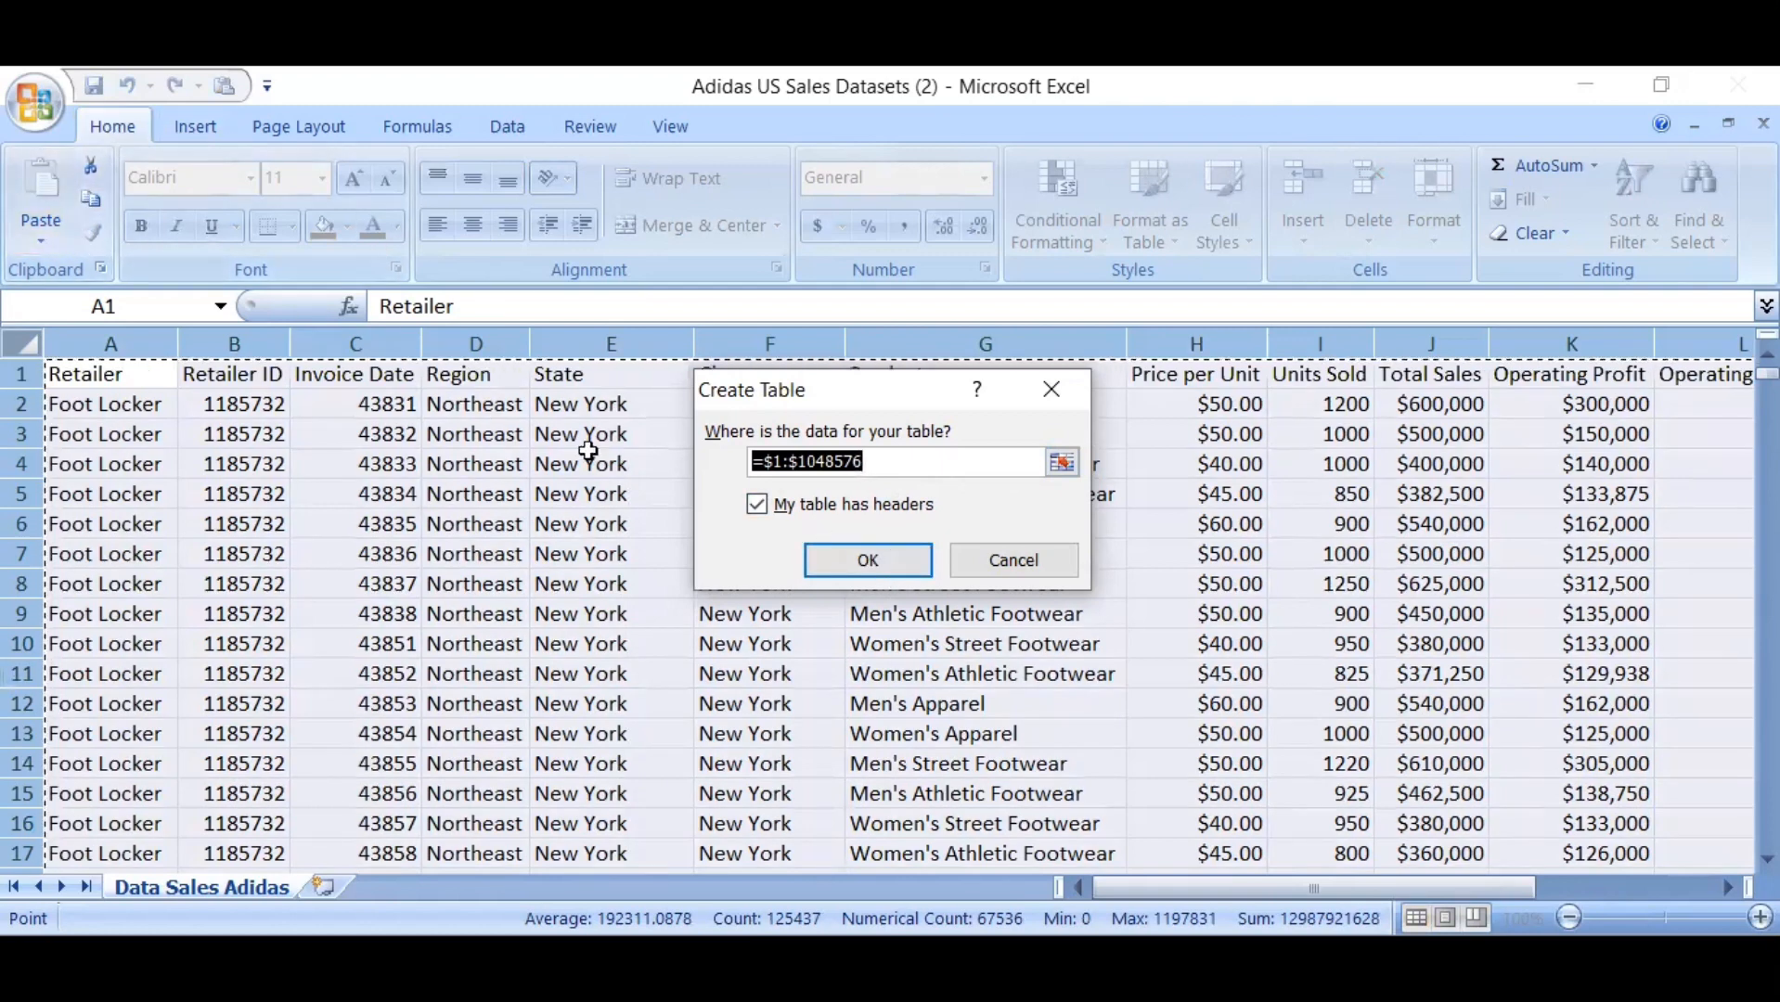
left_click(869, 560)
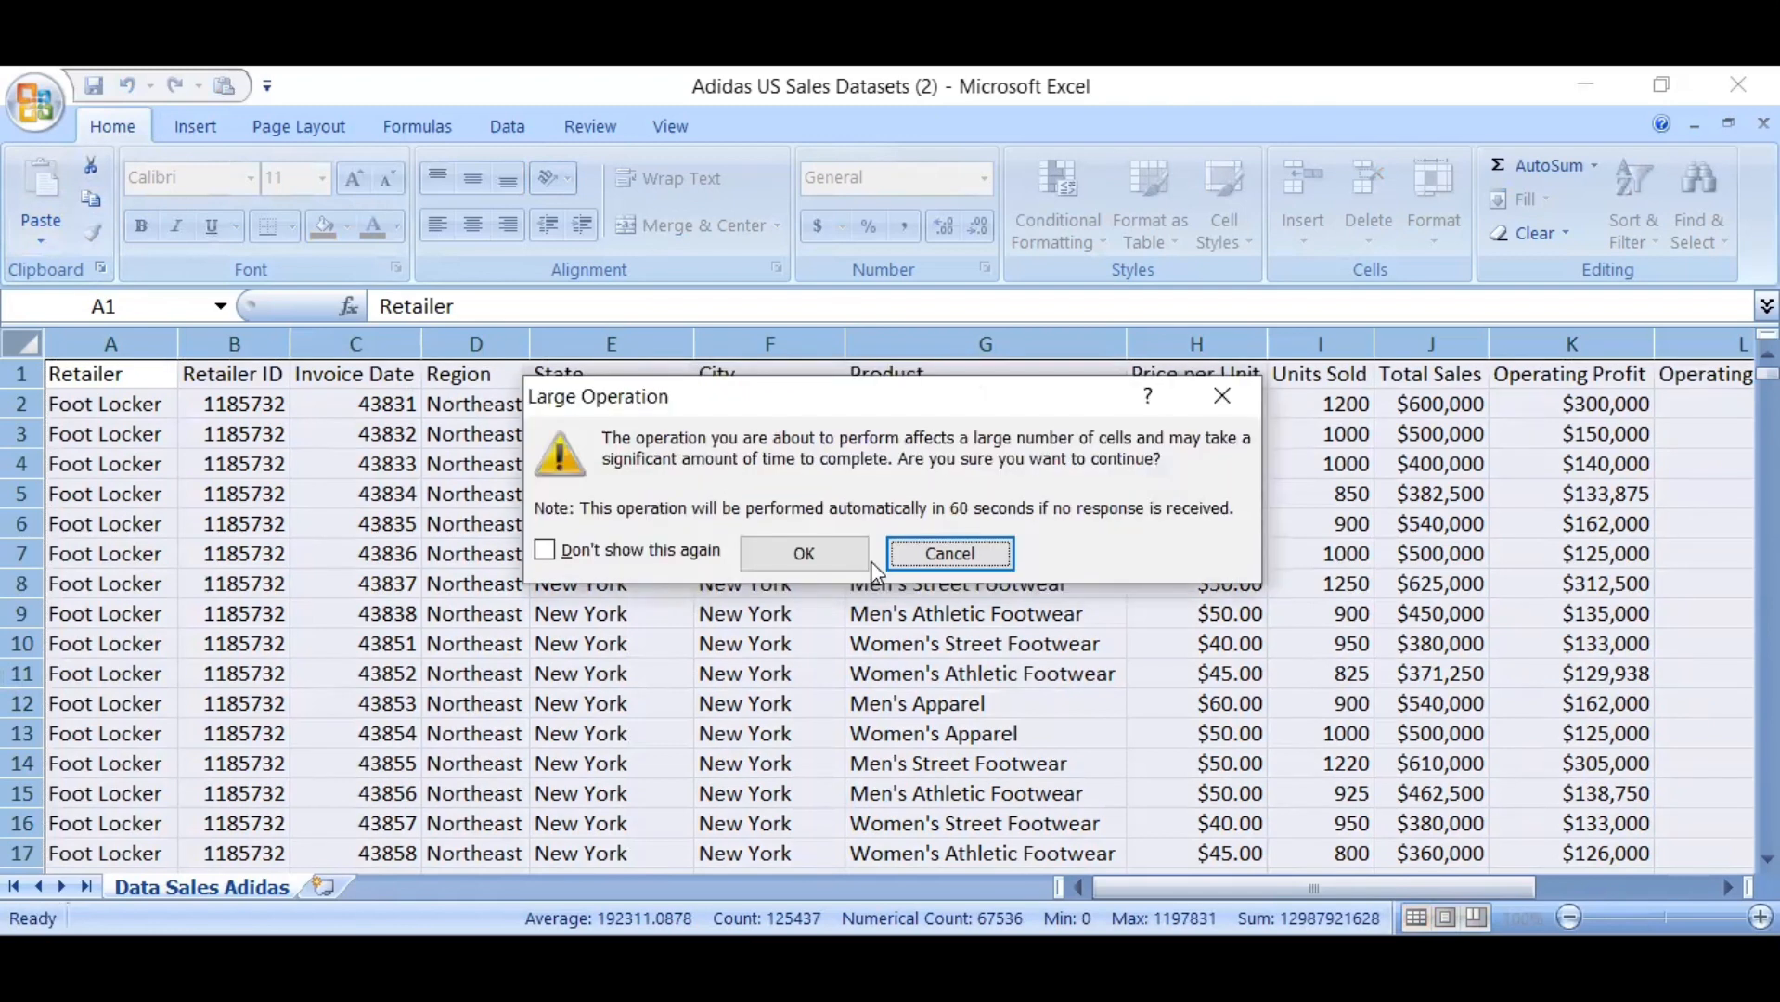
left_click(806, 554)
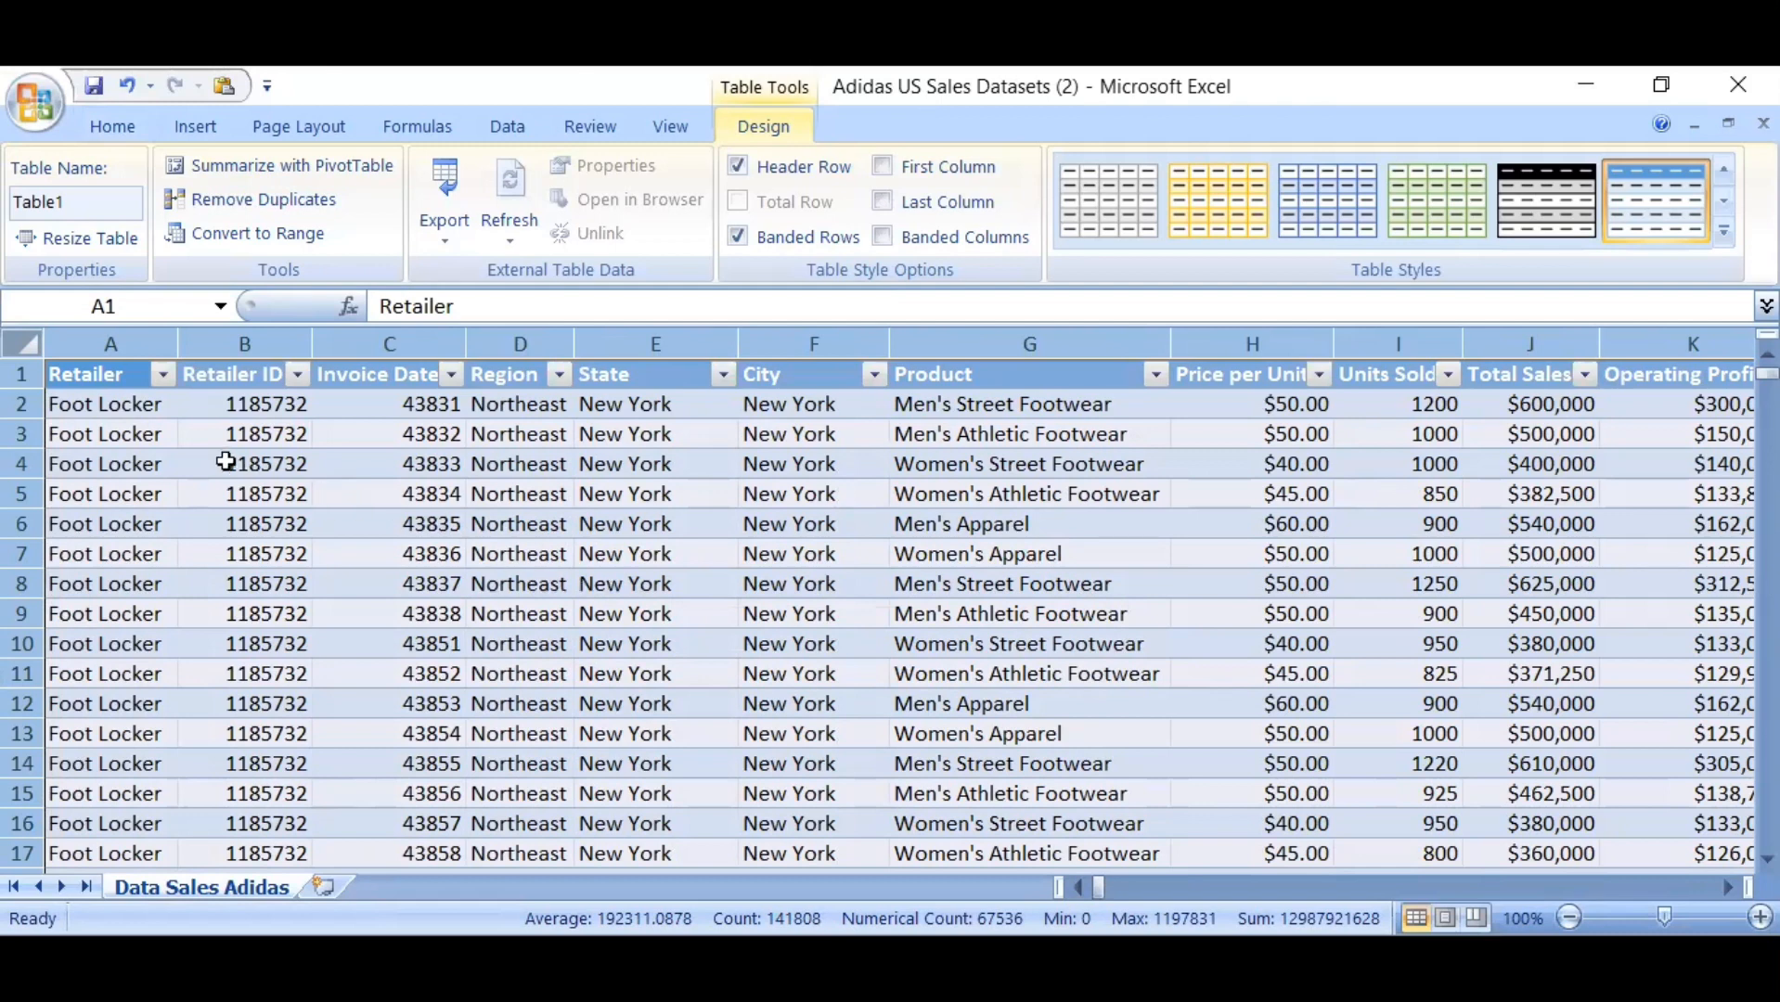
Check the whole Retailer column for blank cells using Go To Special with the Blanks option
left_click(97, 379)
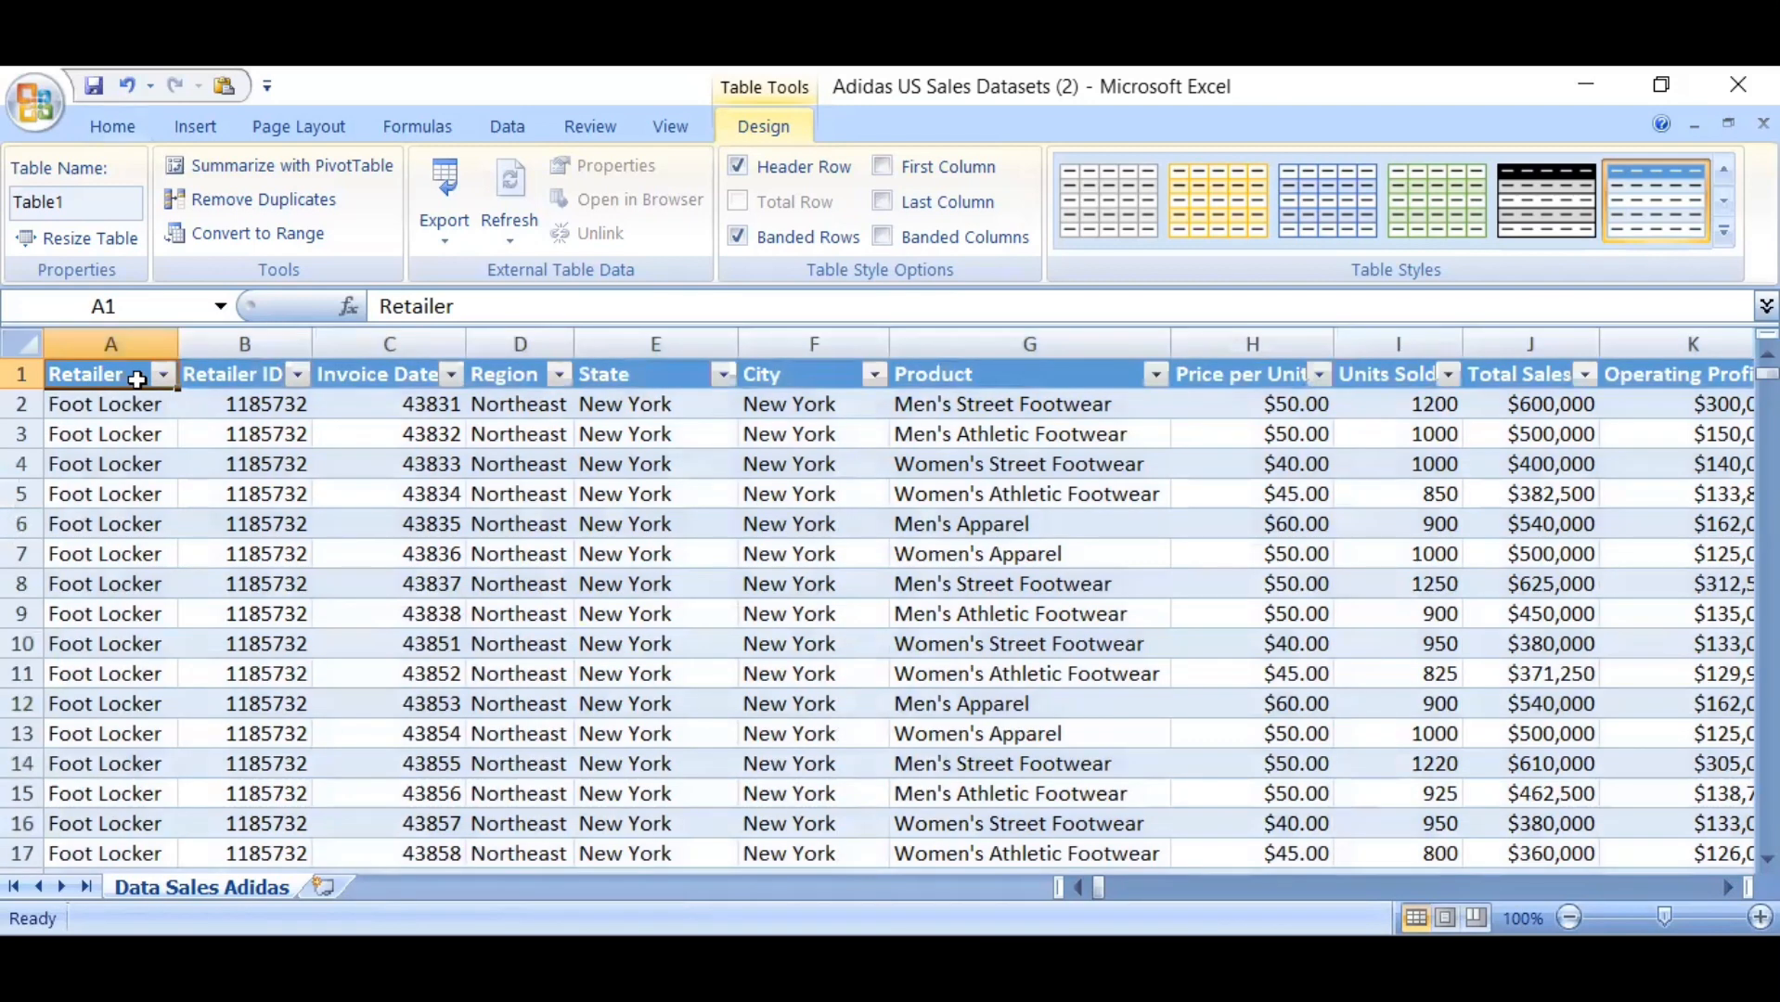
left_click(124, 342)
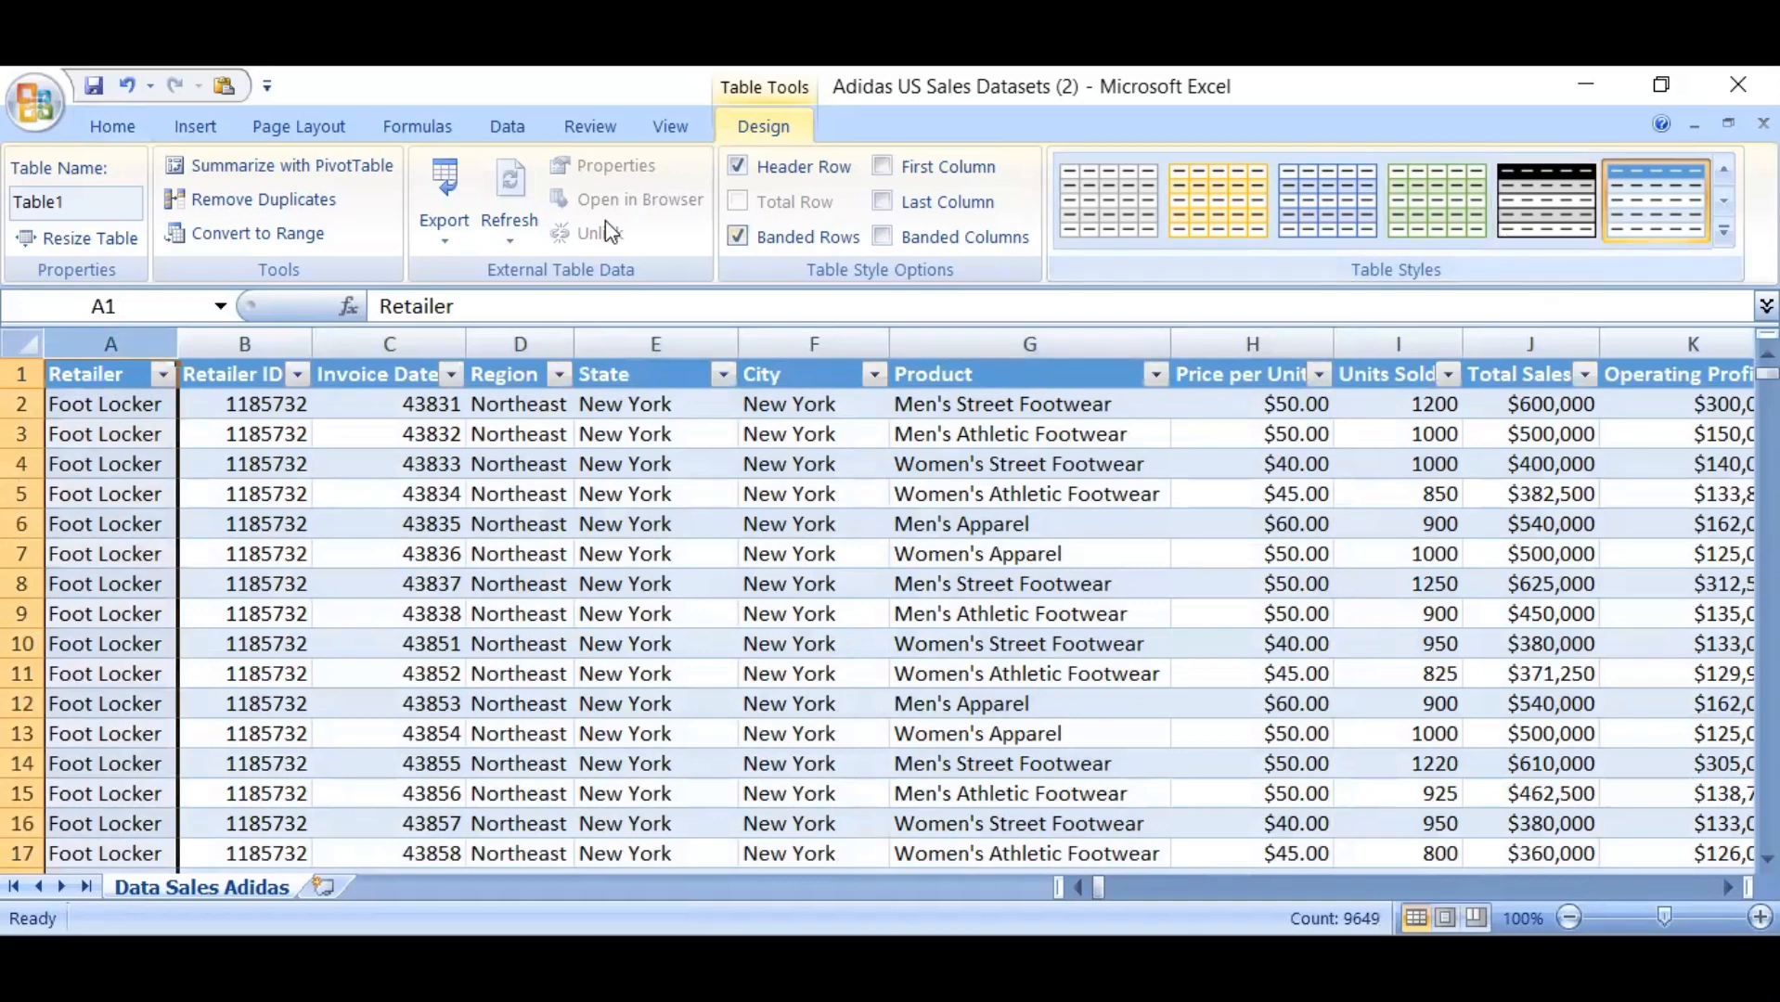
left_click(94, 123)
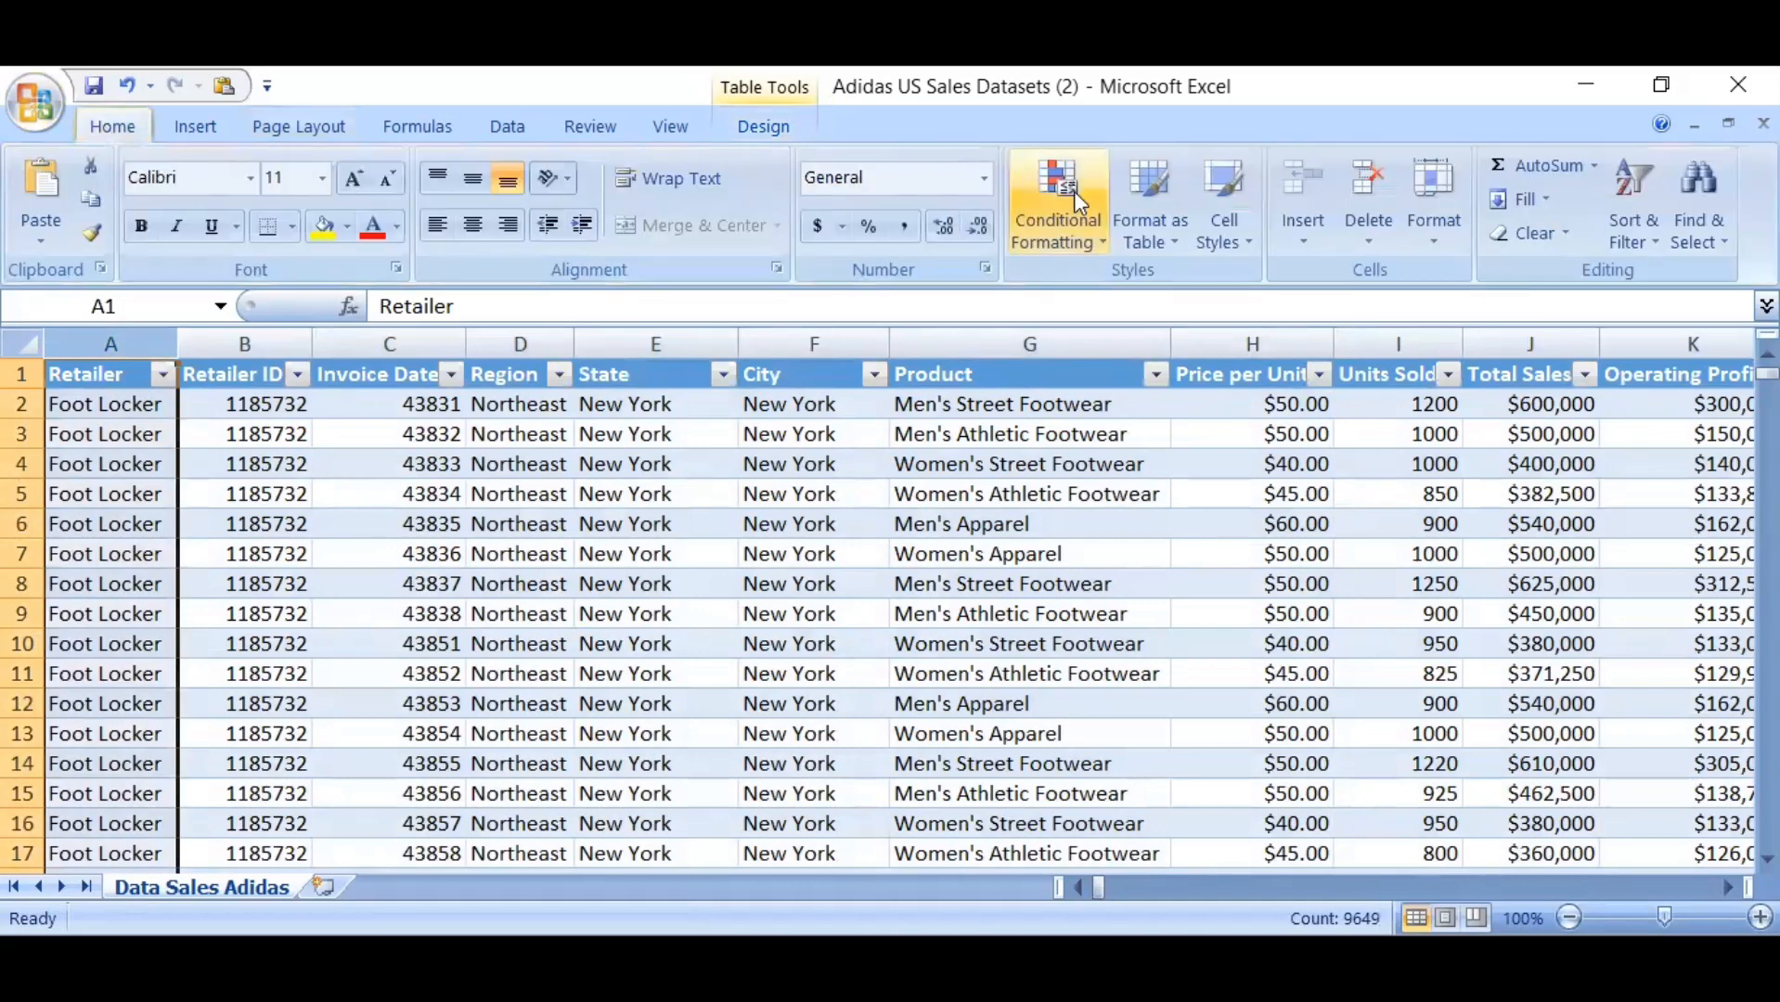
left_click(1708, 236)
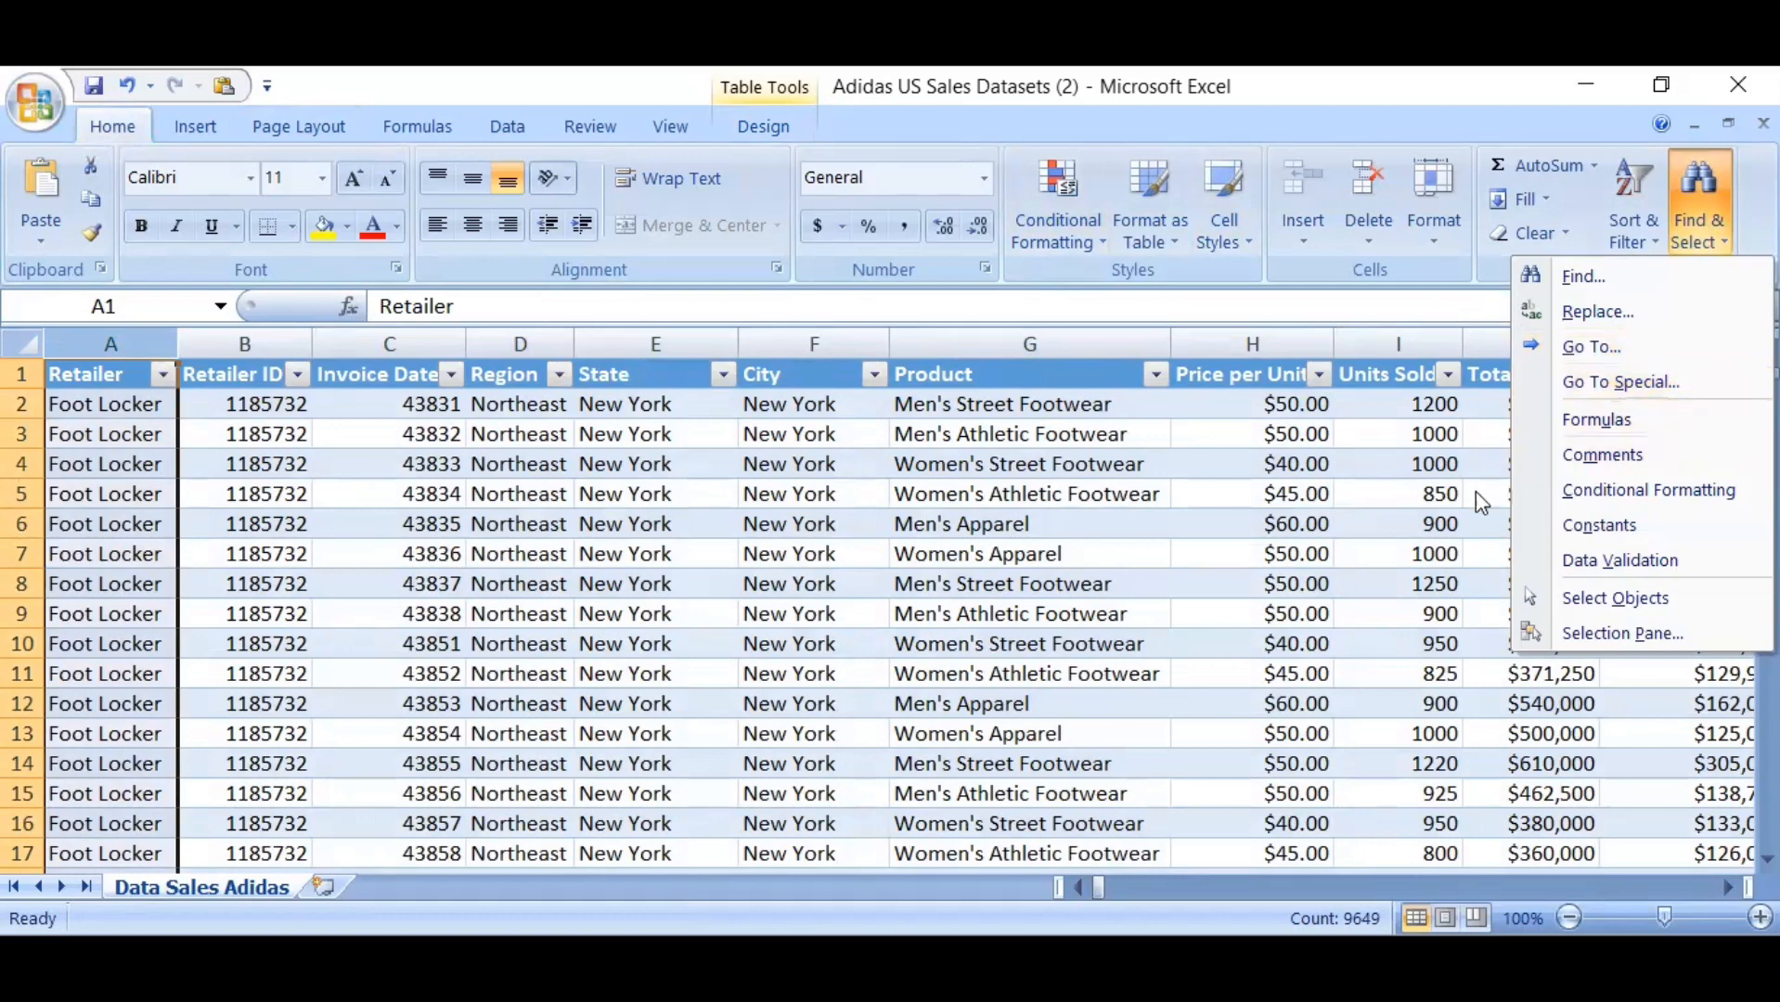
left_click(1202, 545)
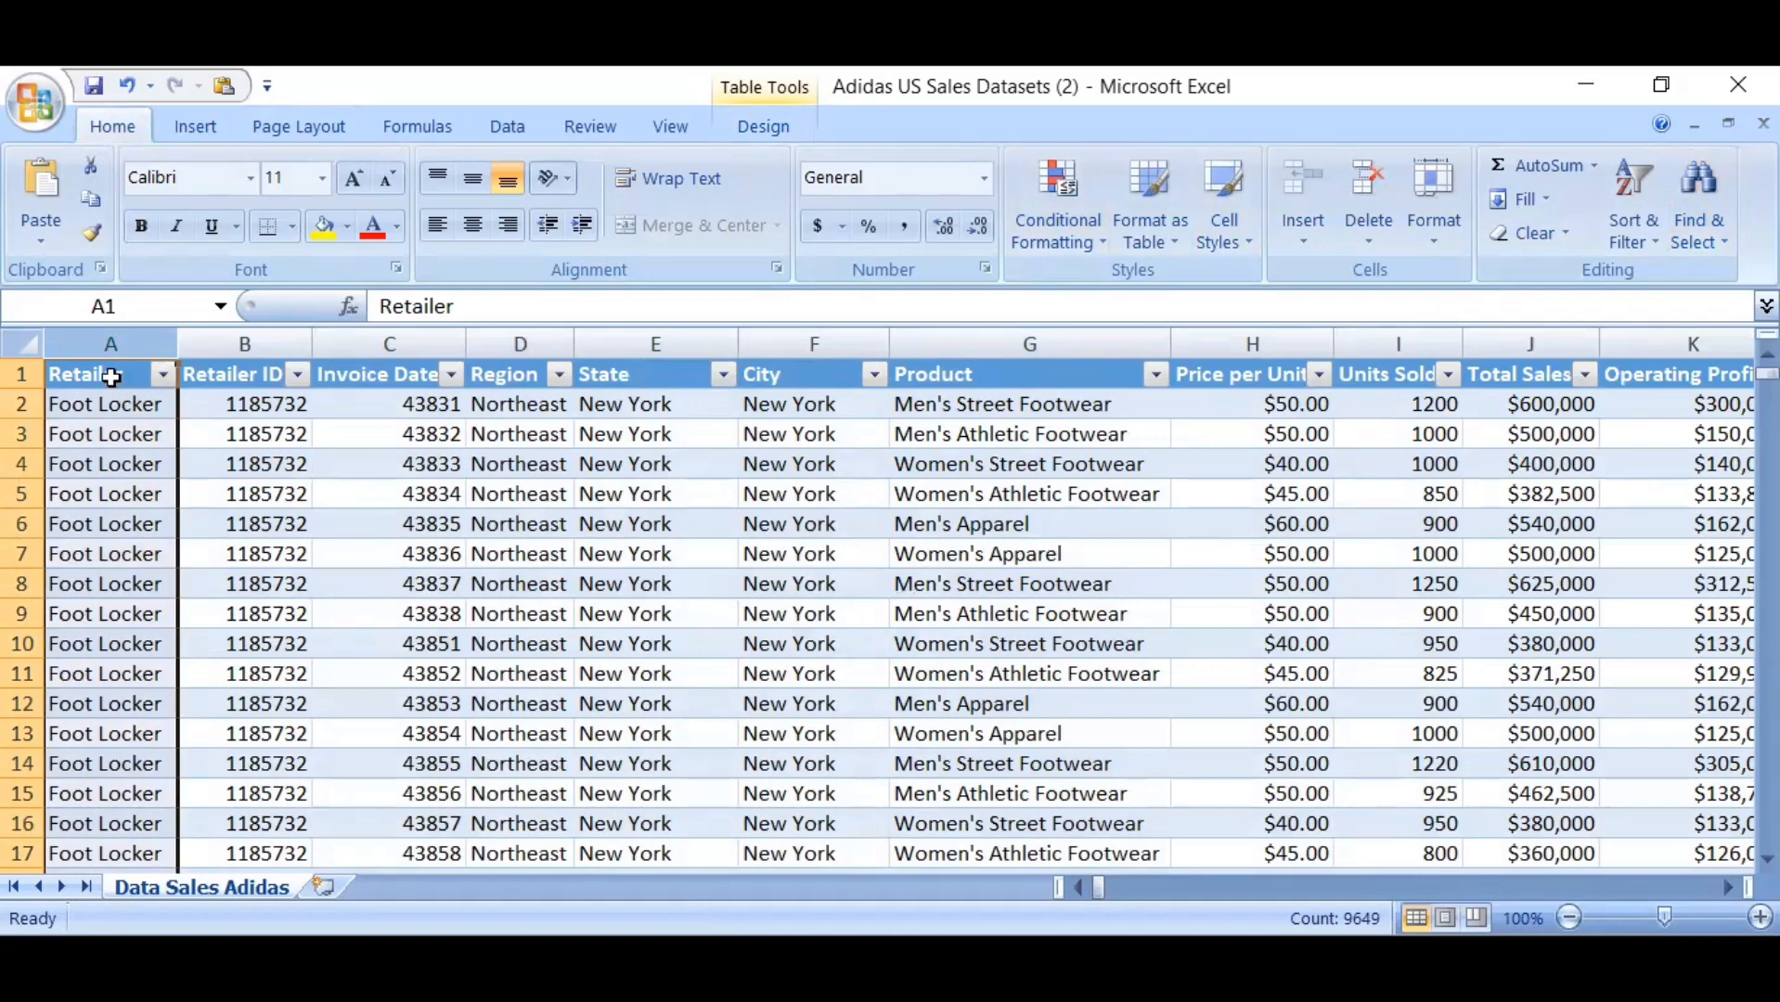
key("ctrl+g")
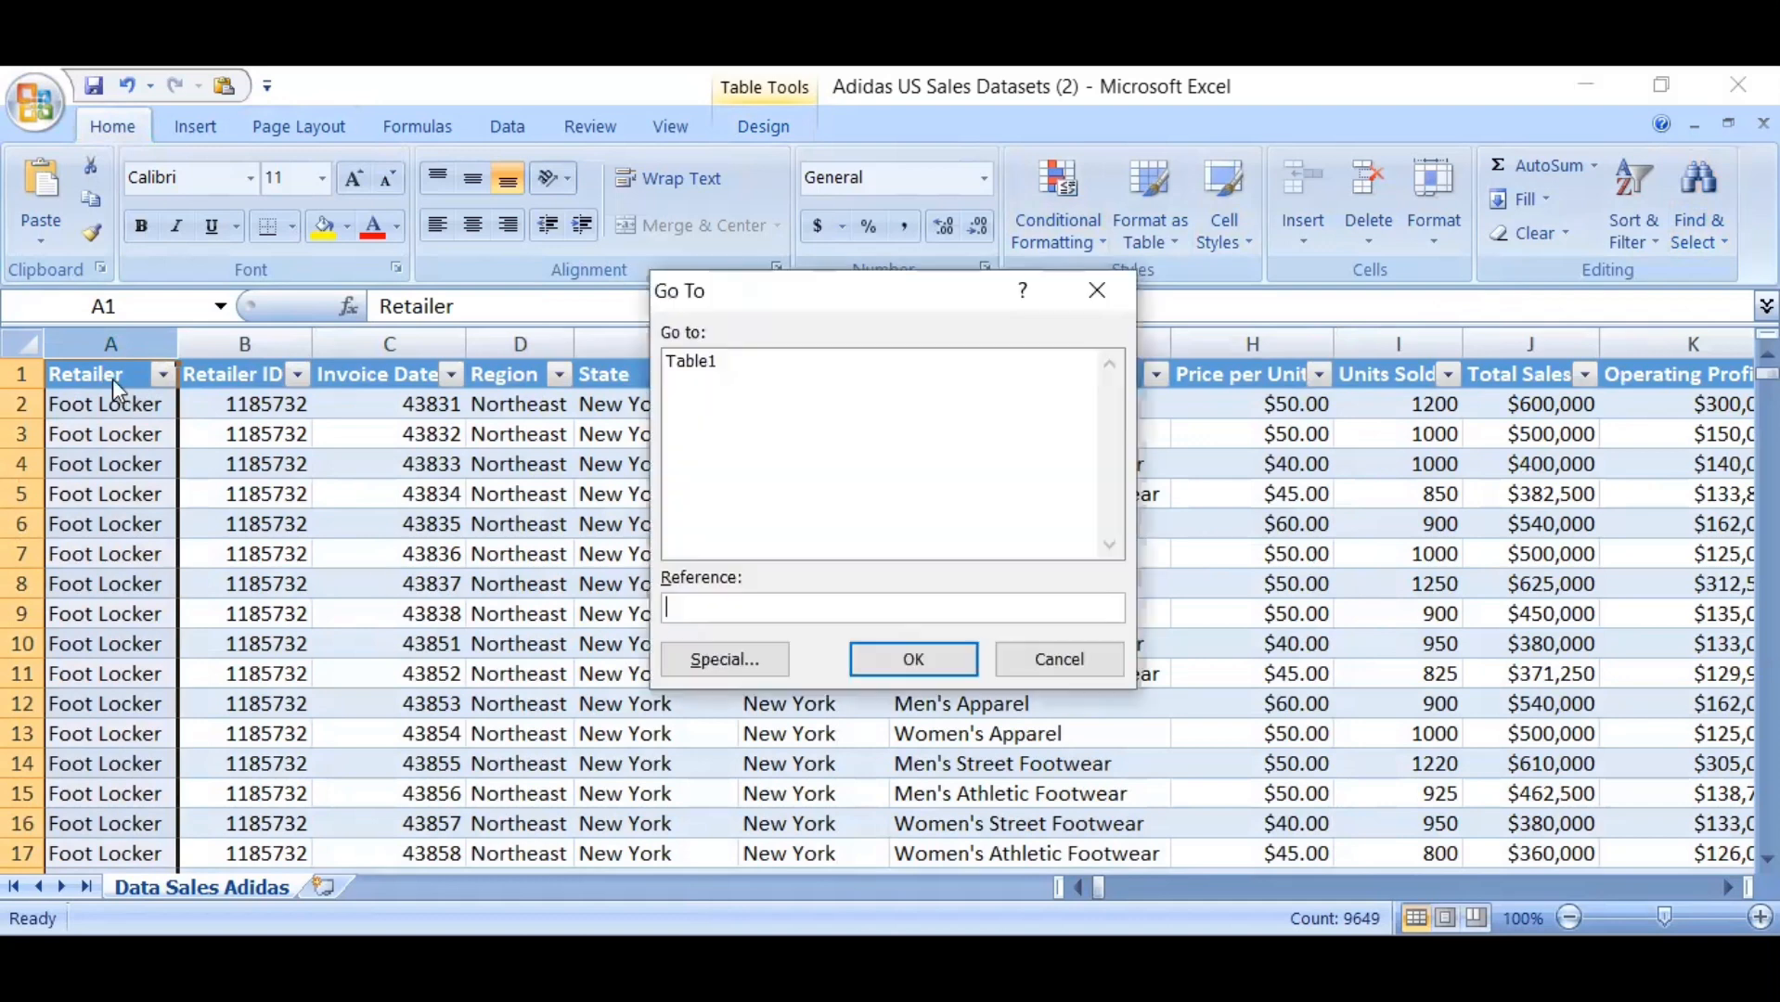
left_click(713, 660)
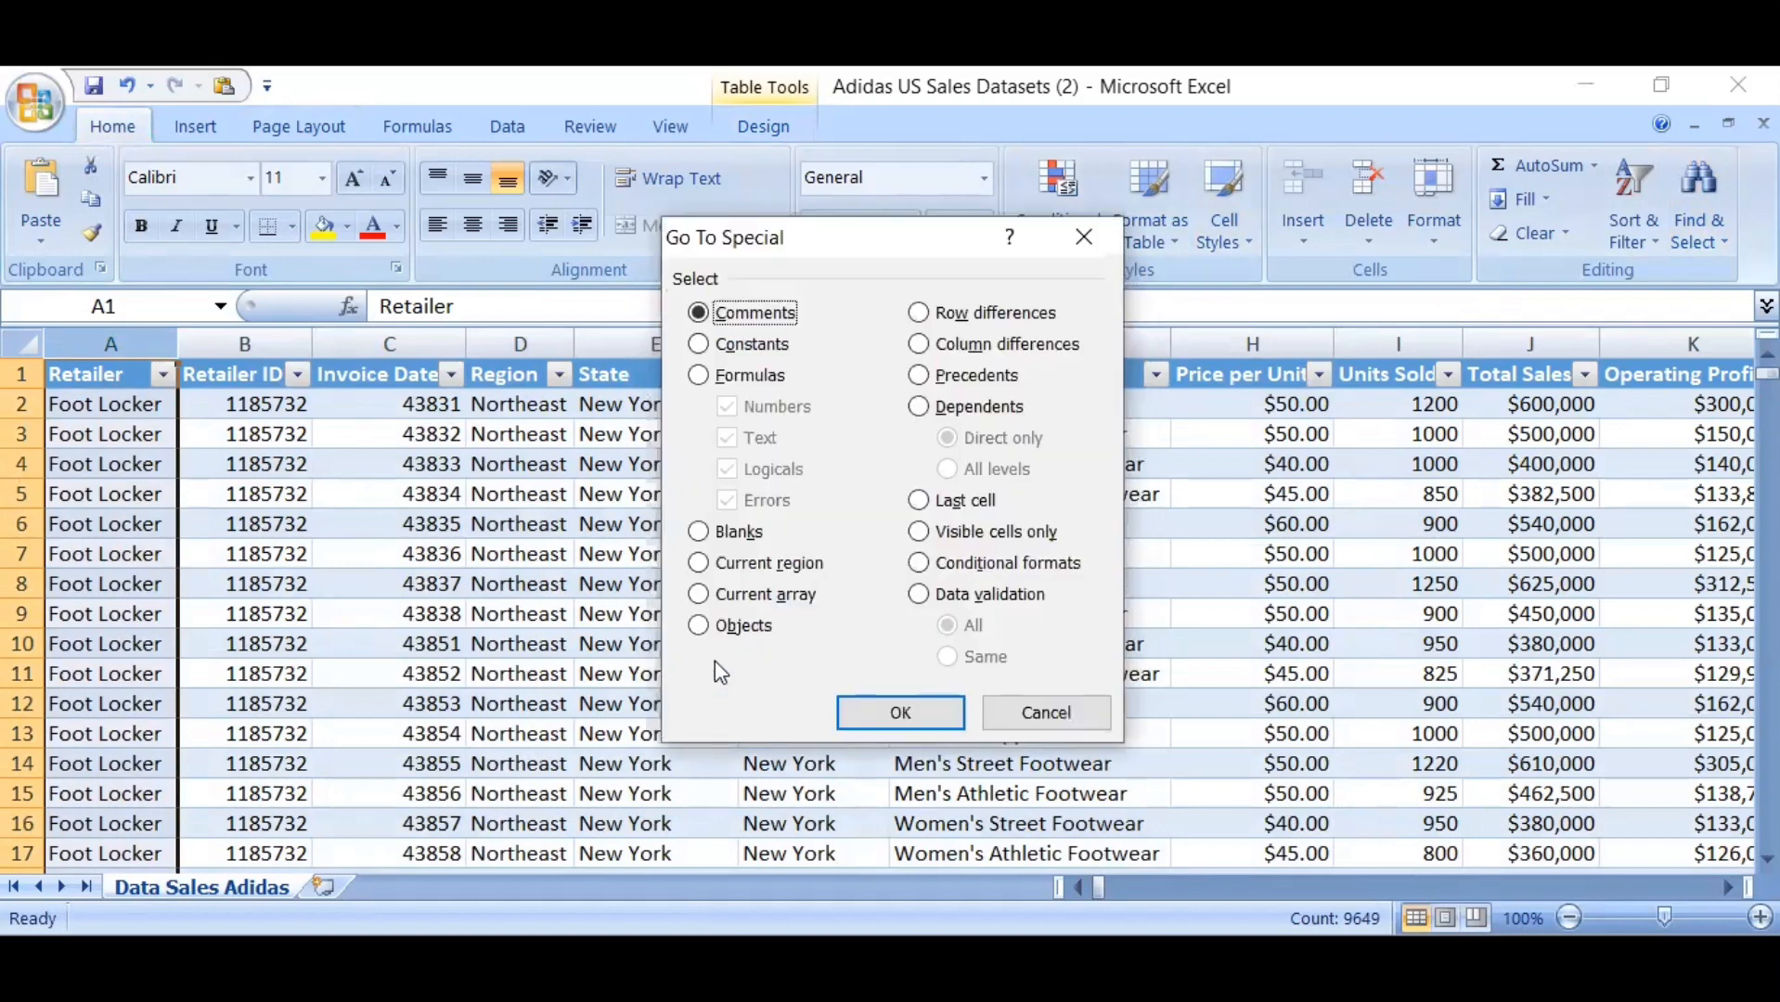
left_click(699, 533)
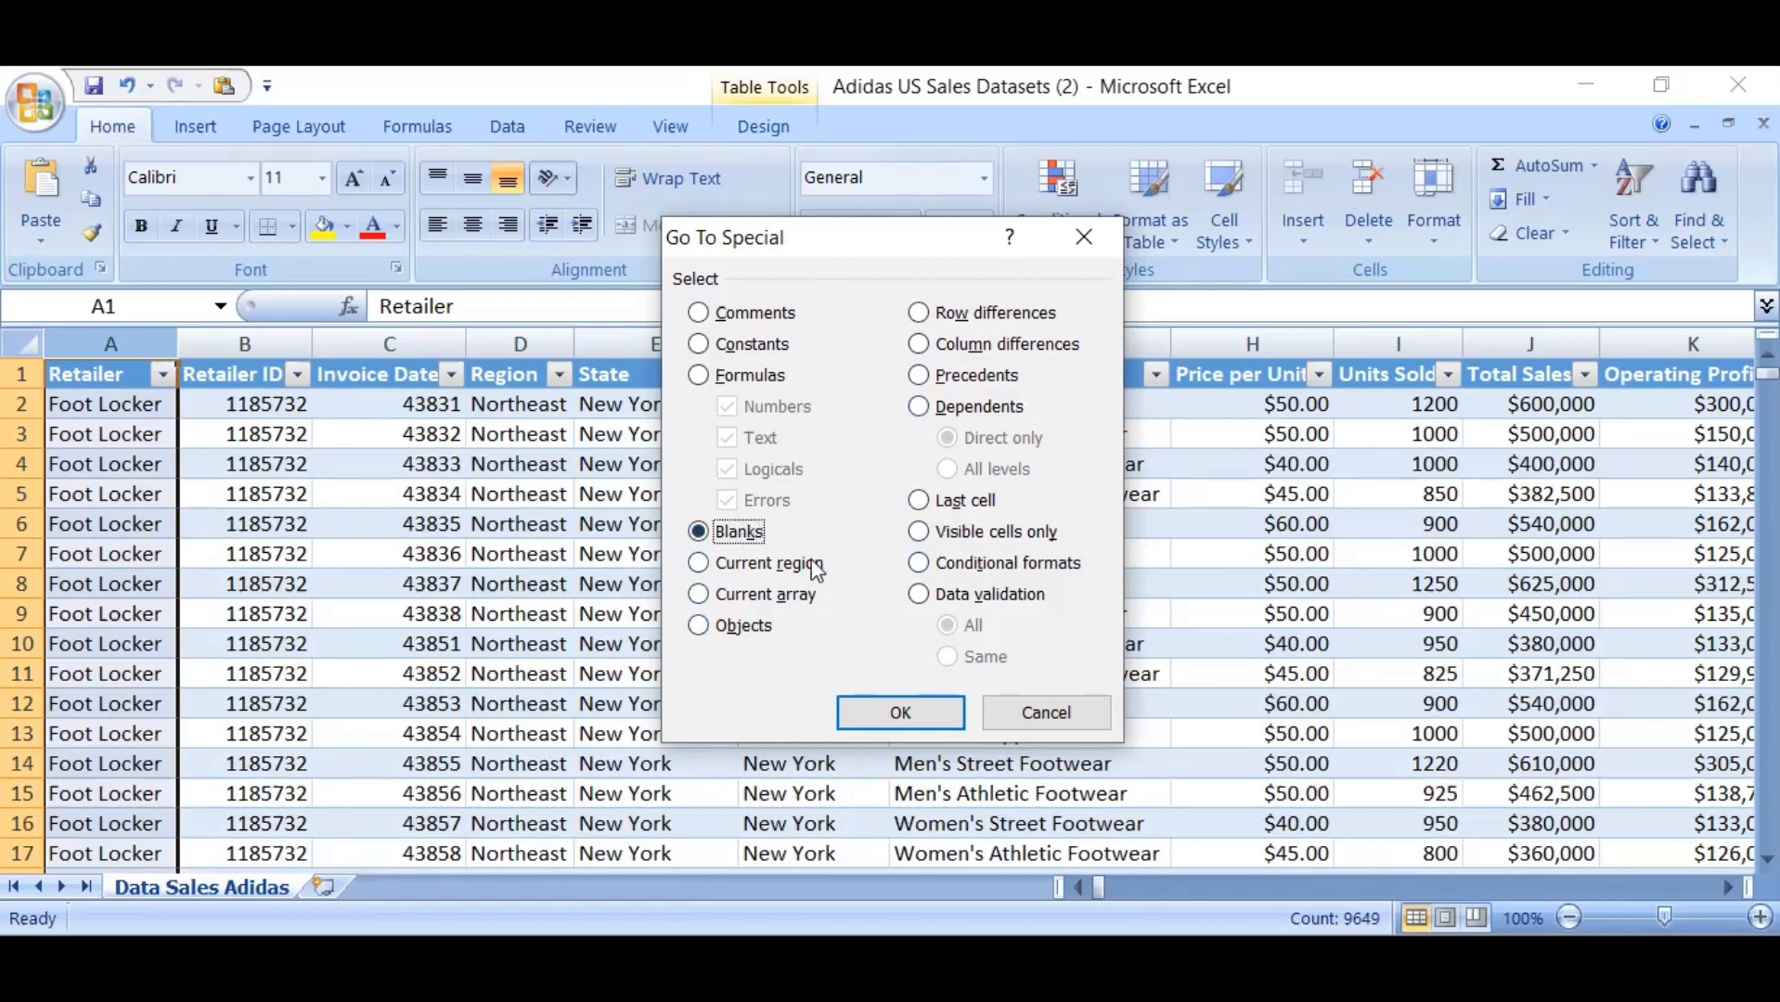
left_click(878, 716)
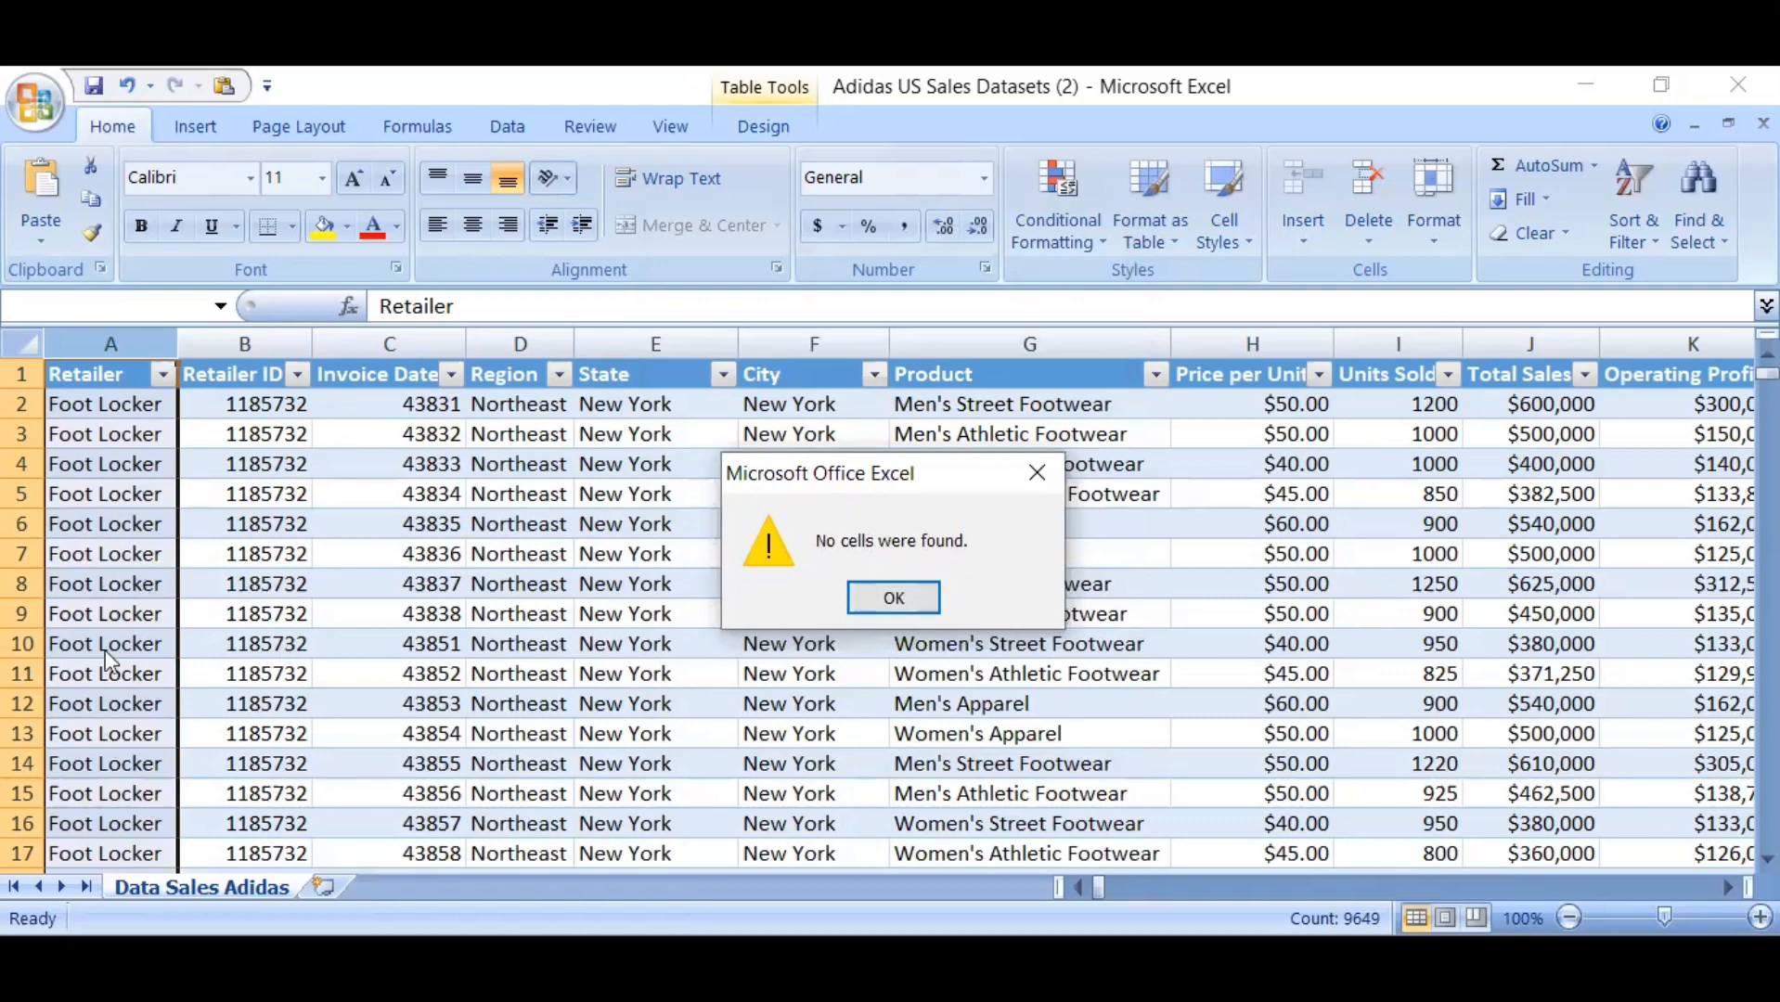
left_click(893, 599)
Check the whole Retailer ID column for blank cells using Go To Special with the Blanks option
left_click(245, 343)
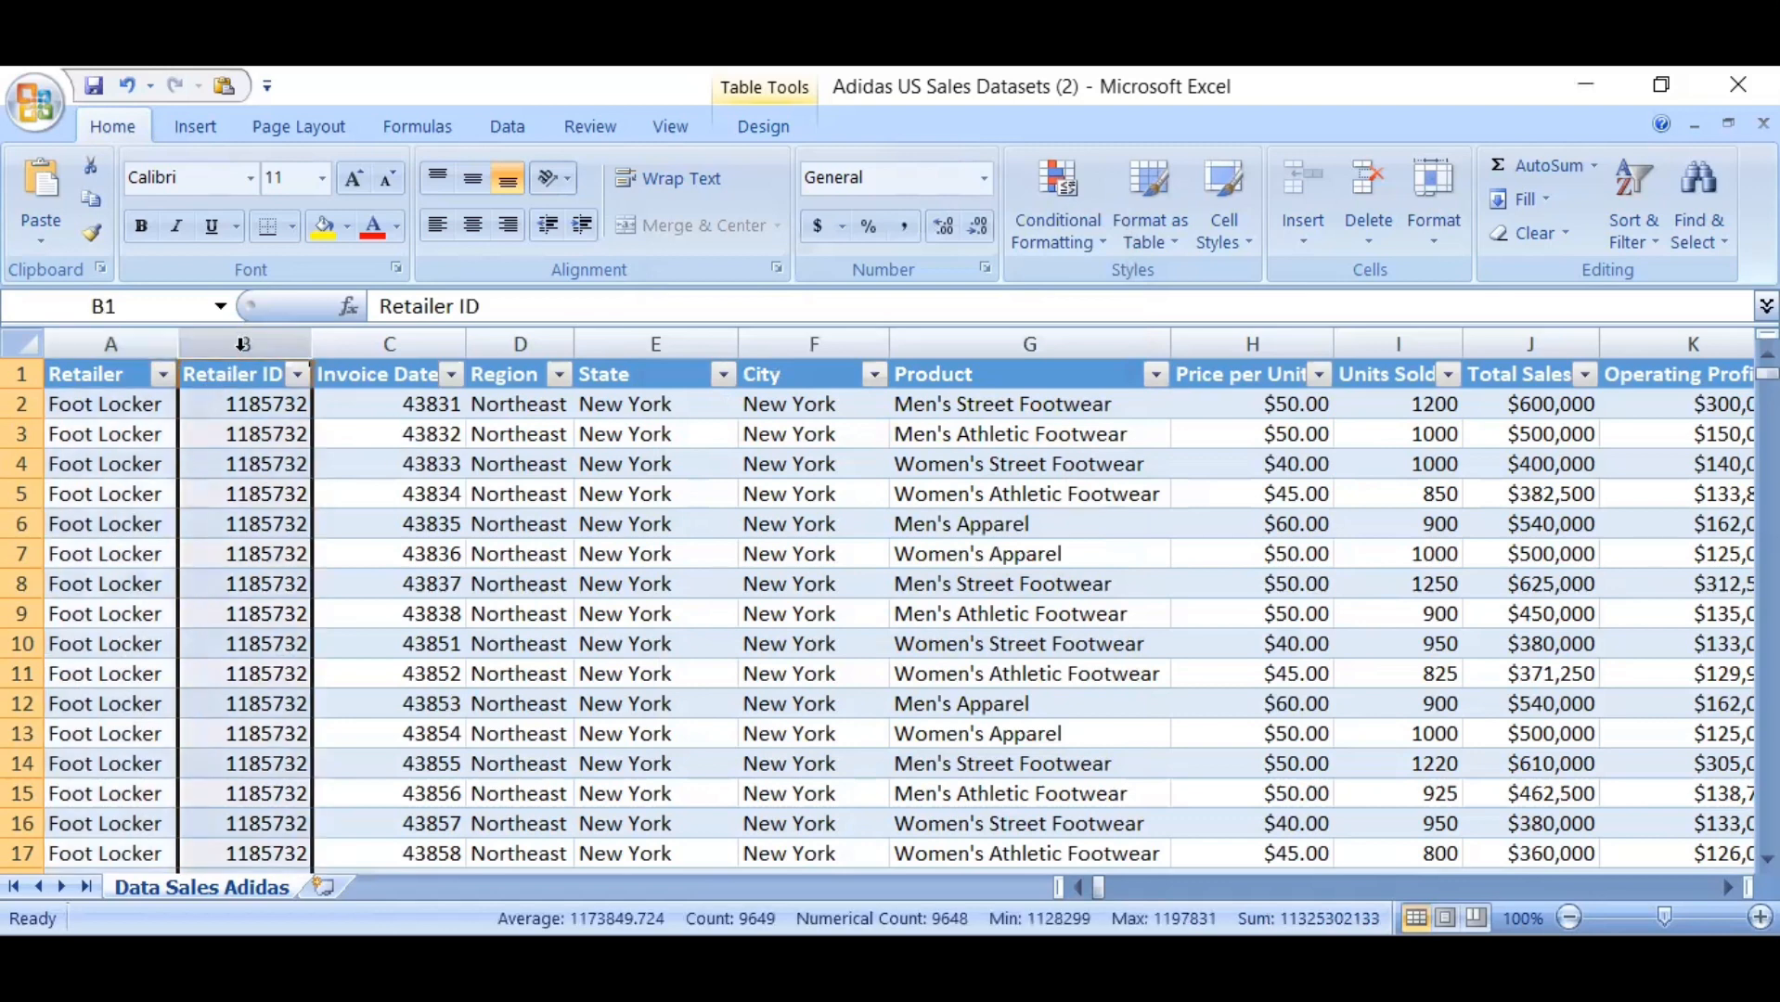
key("ctrl+g")
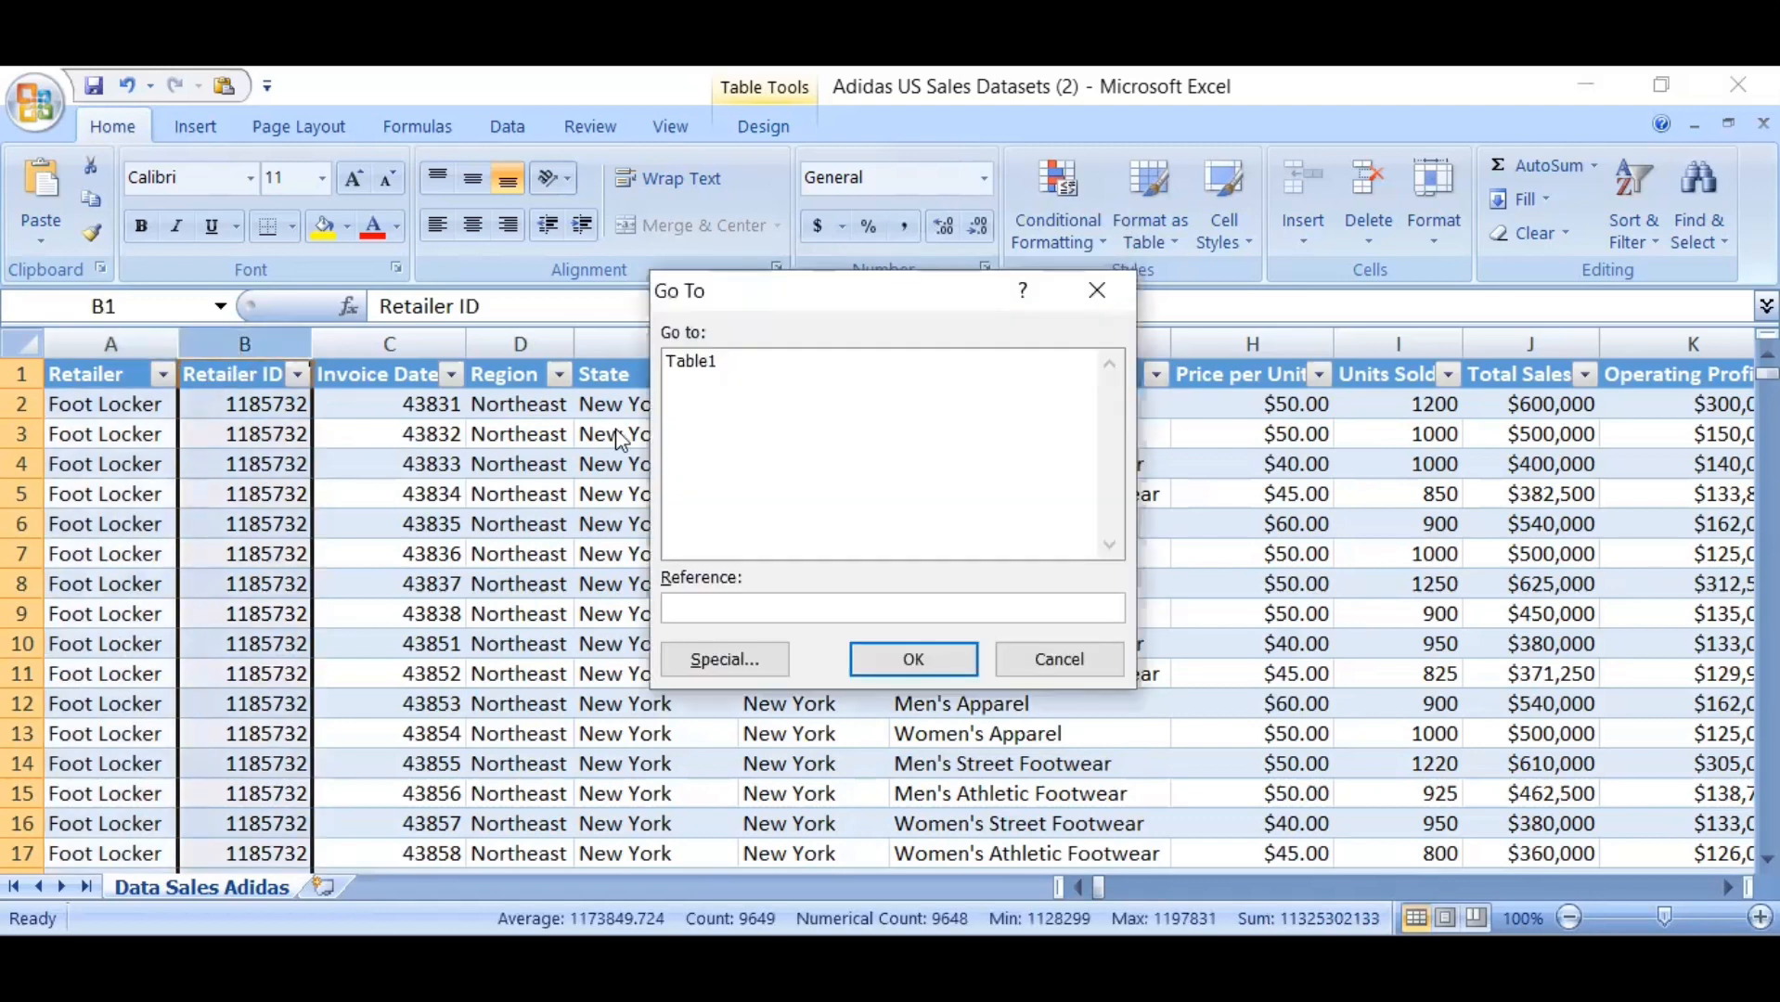
left_click(723, 660)
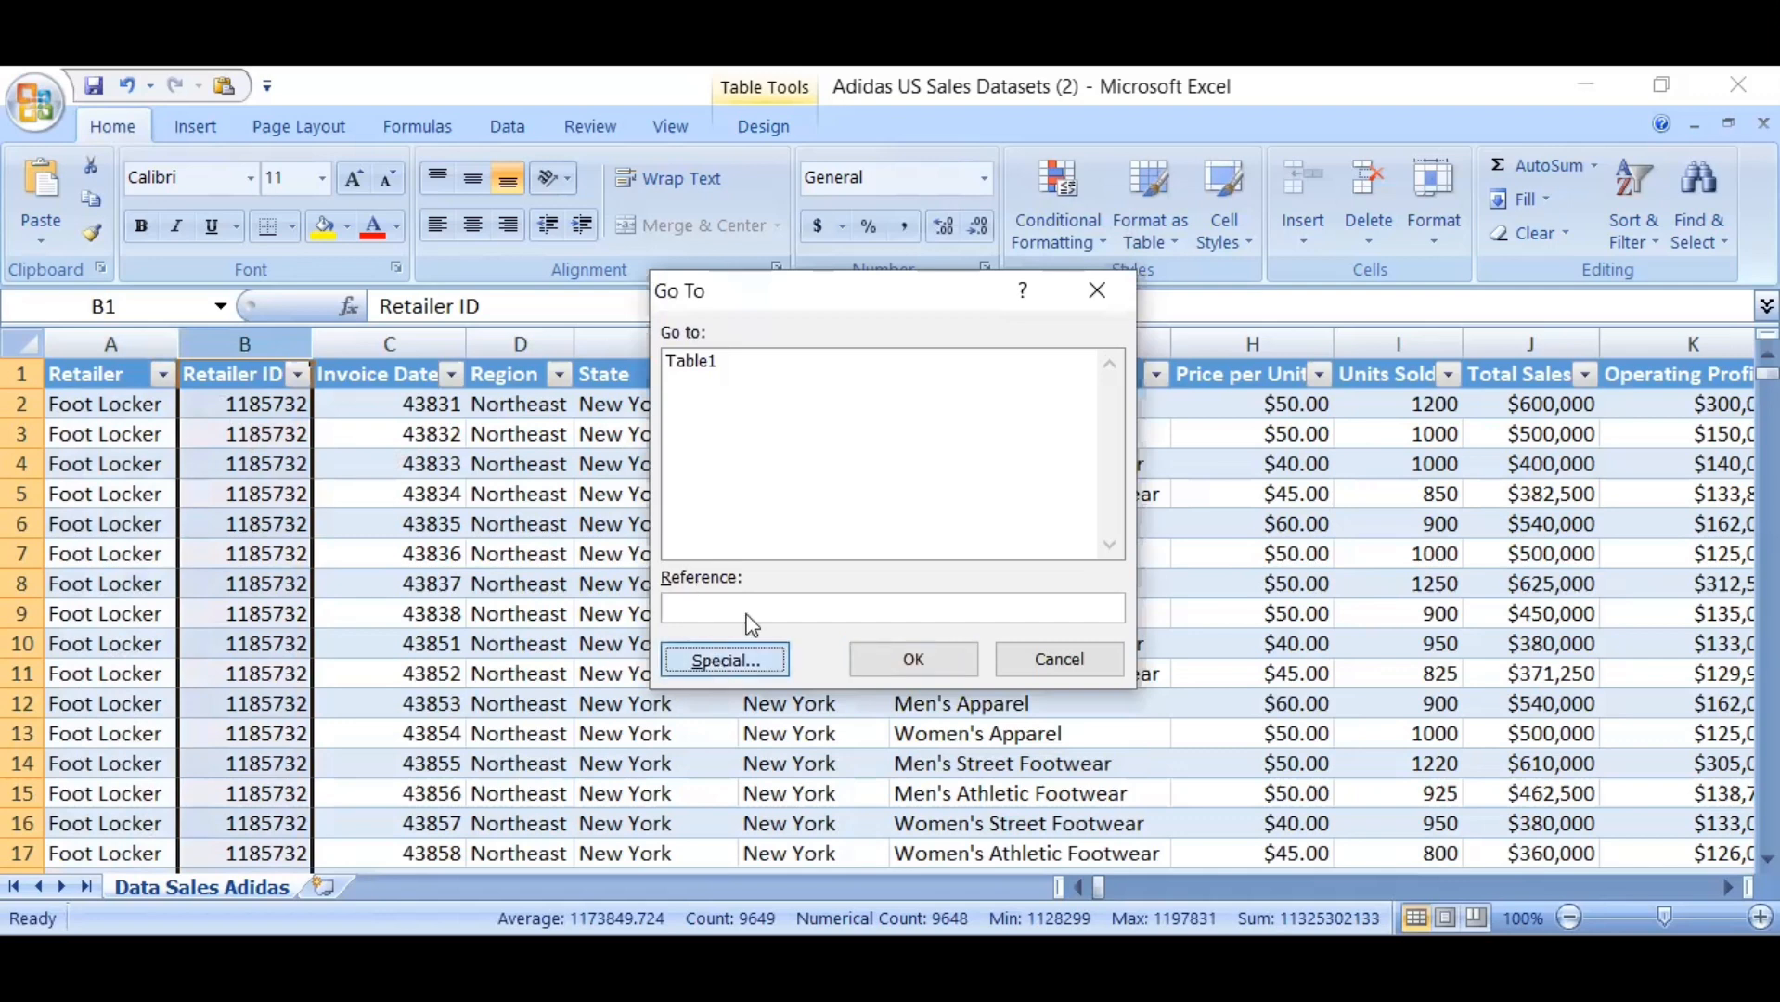
left_click(698, 531)
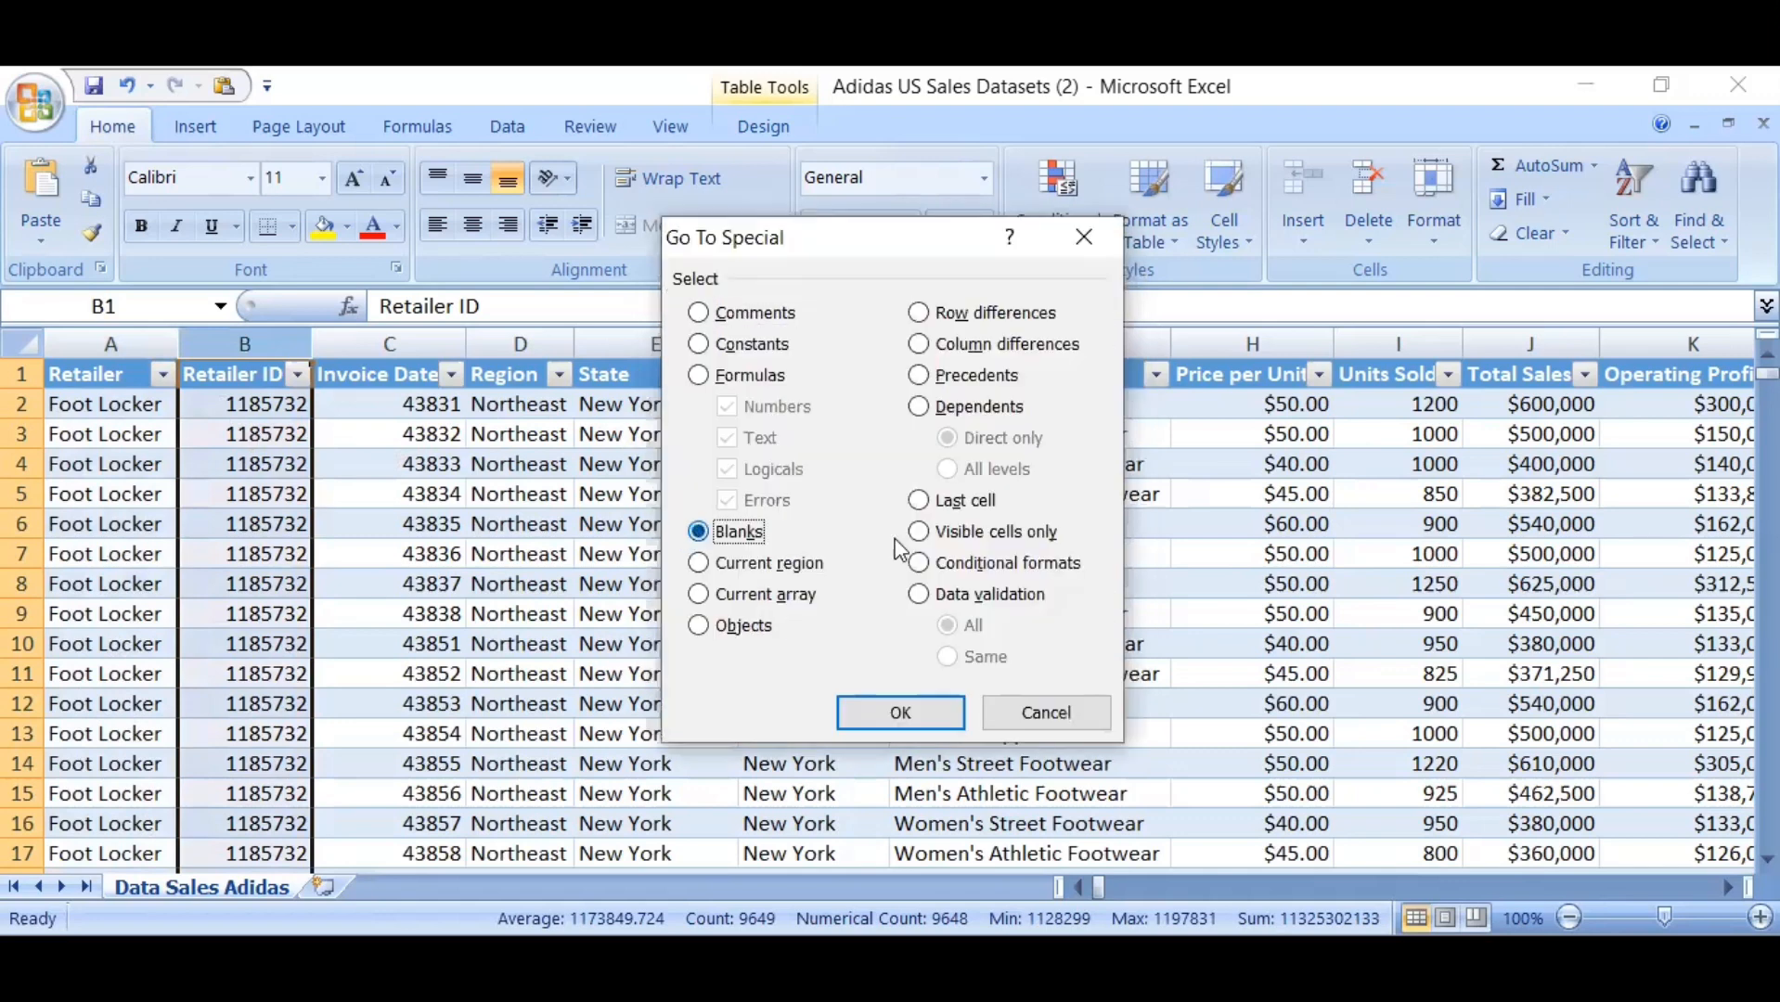
key("Return")
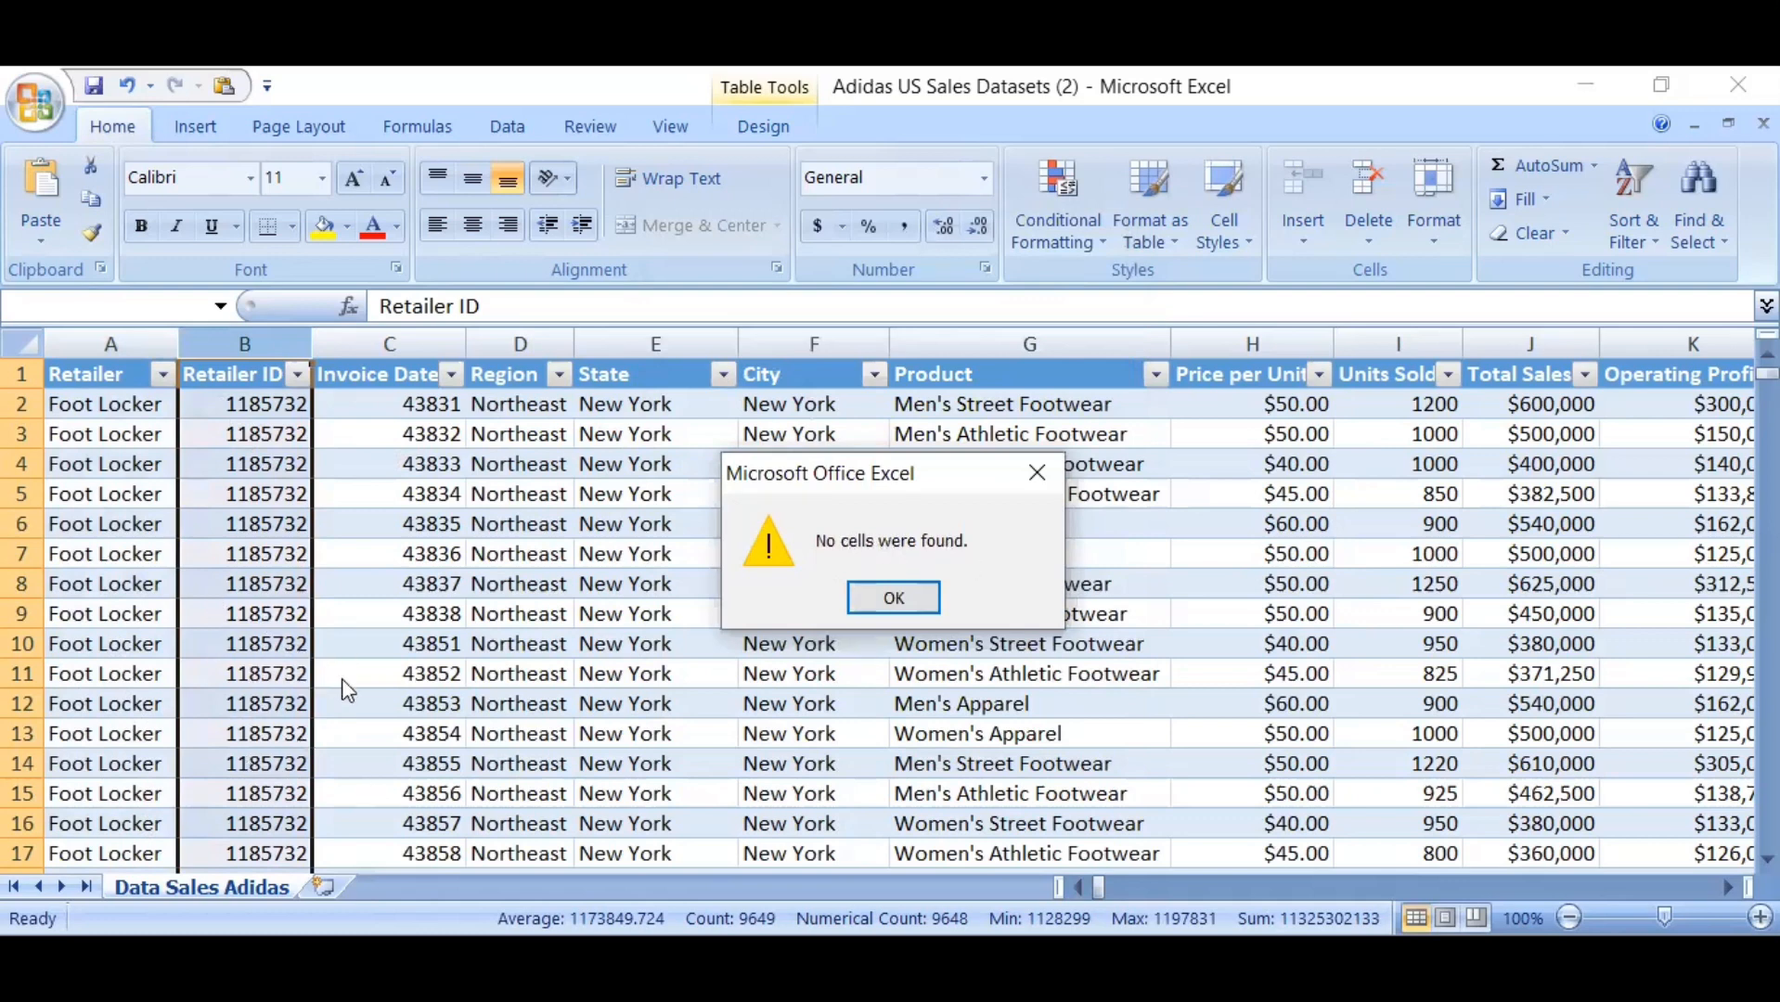
left_click(1038, 473)
left_click(854, 517)
key("Right")
key("Right")
key("Right")
key("Right")
key("Right")
key("Right")
key("Right")
key("Right")
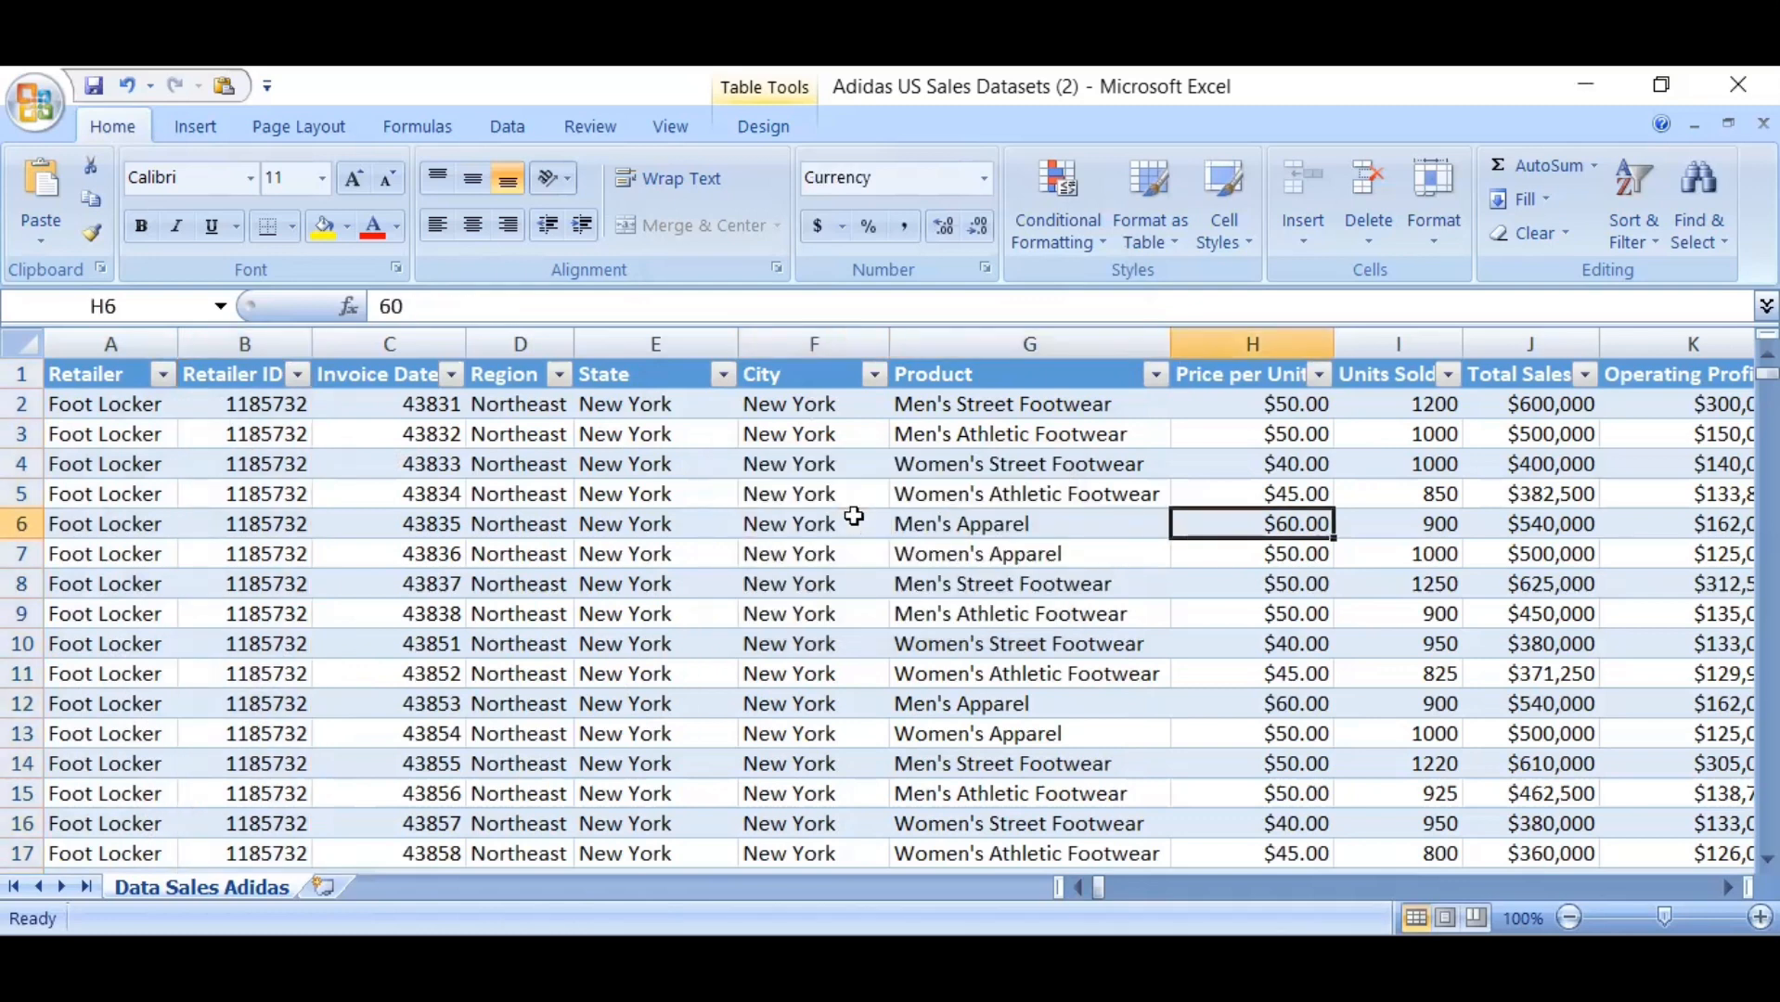
key("Left")
key("Left")
key("Left")
key("Left")
key("Left")
key("Left")
key("Left")
key("Left")
key("Left")
key("Left")
key("Left")
key("Left")
key("Left")
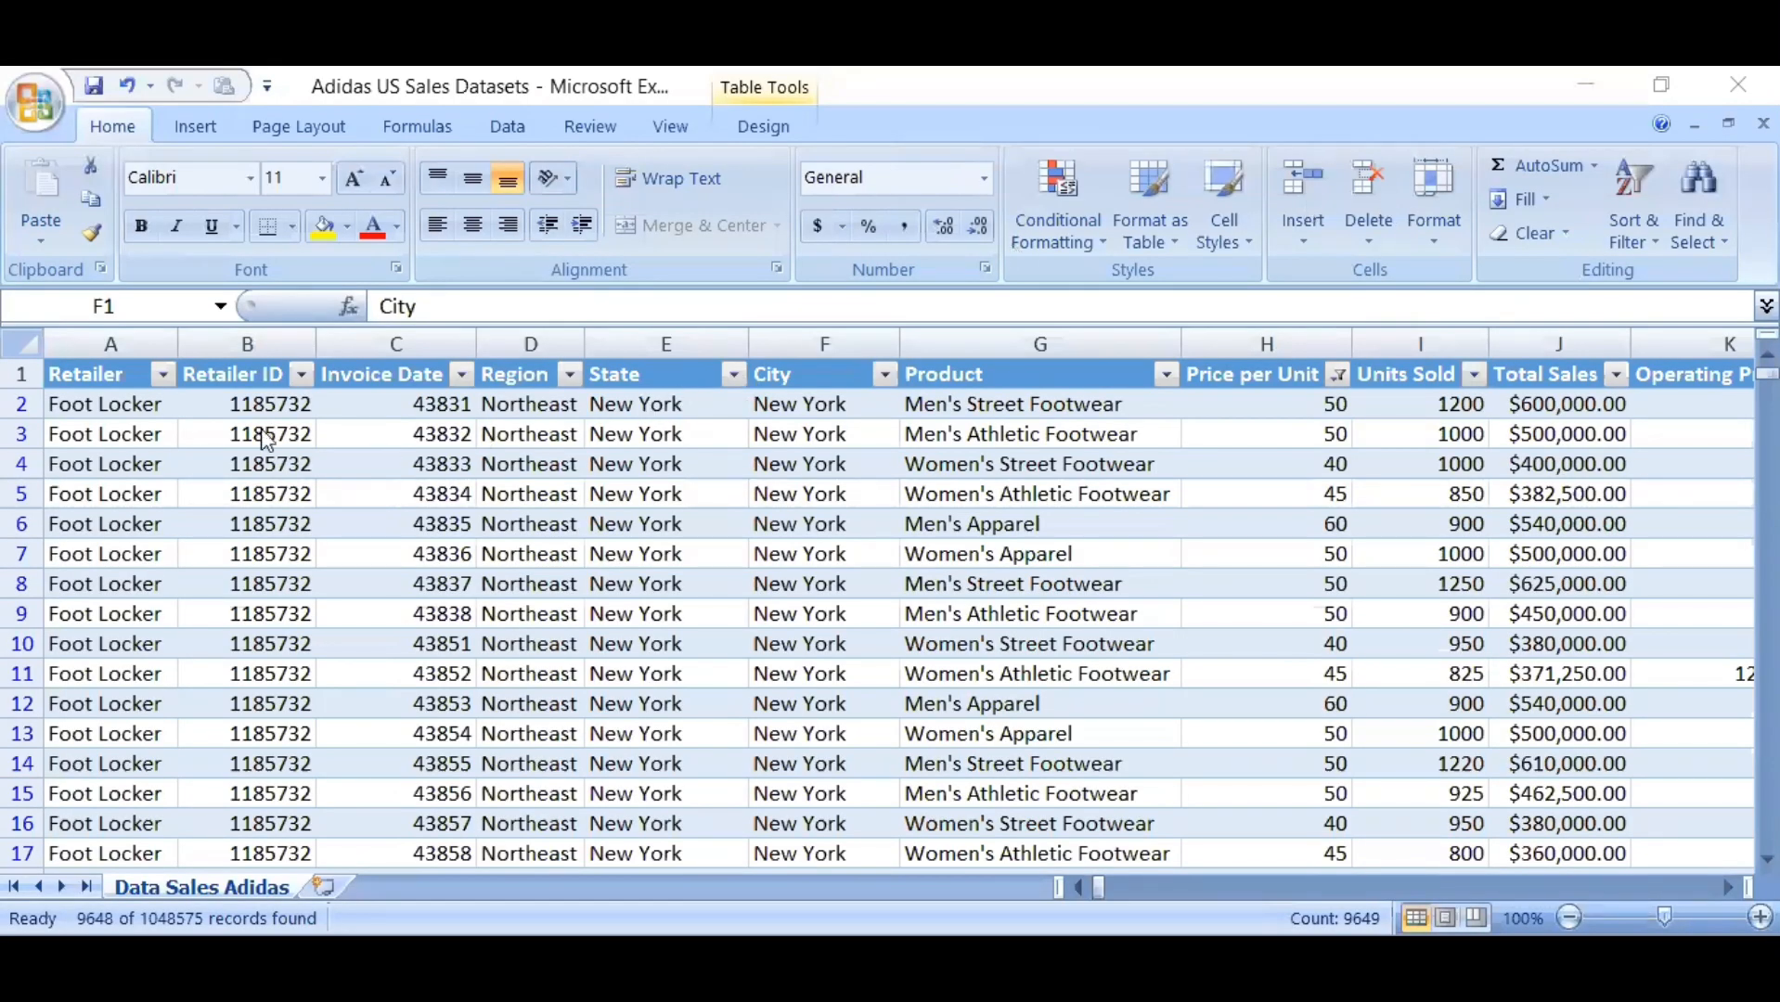
Check the whole City column for blank cells using Go To Special with the Blanks option
left_click(112, 345)
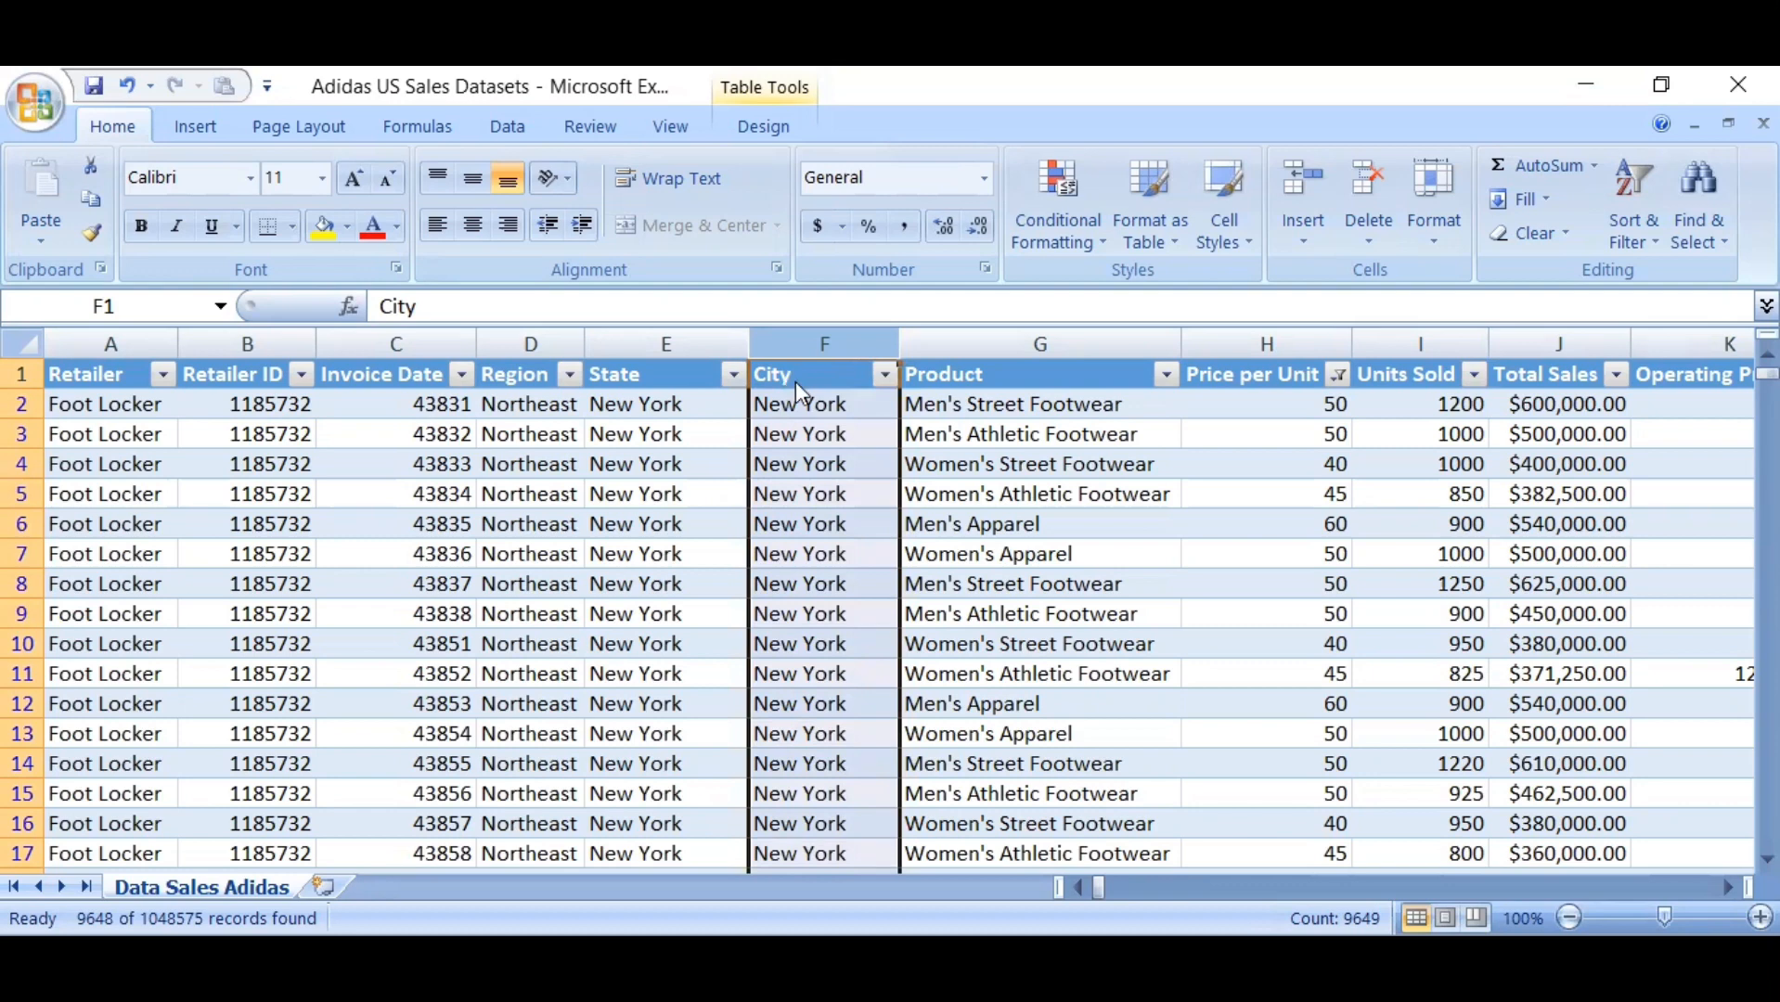
key("ctrl+g")
left_click(725, 663)
left_click(699, 533)
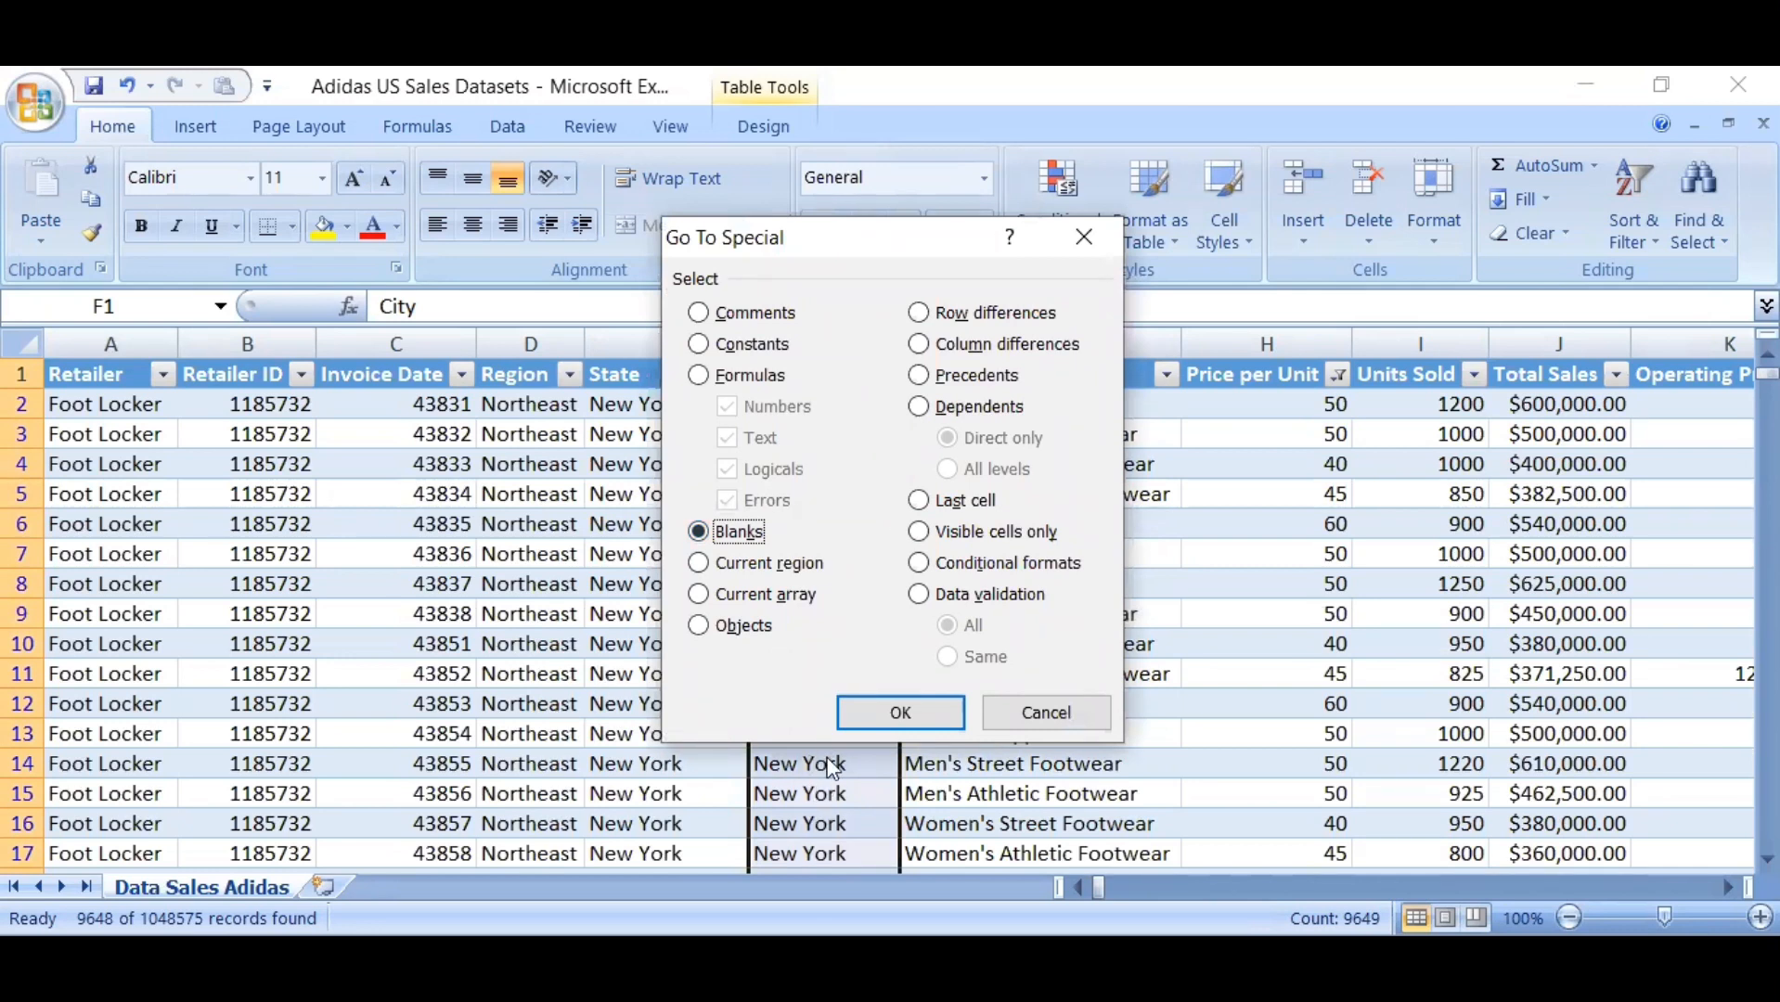
left_click(888, 714)
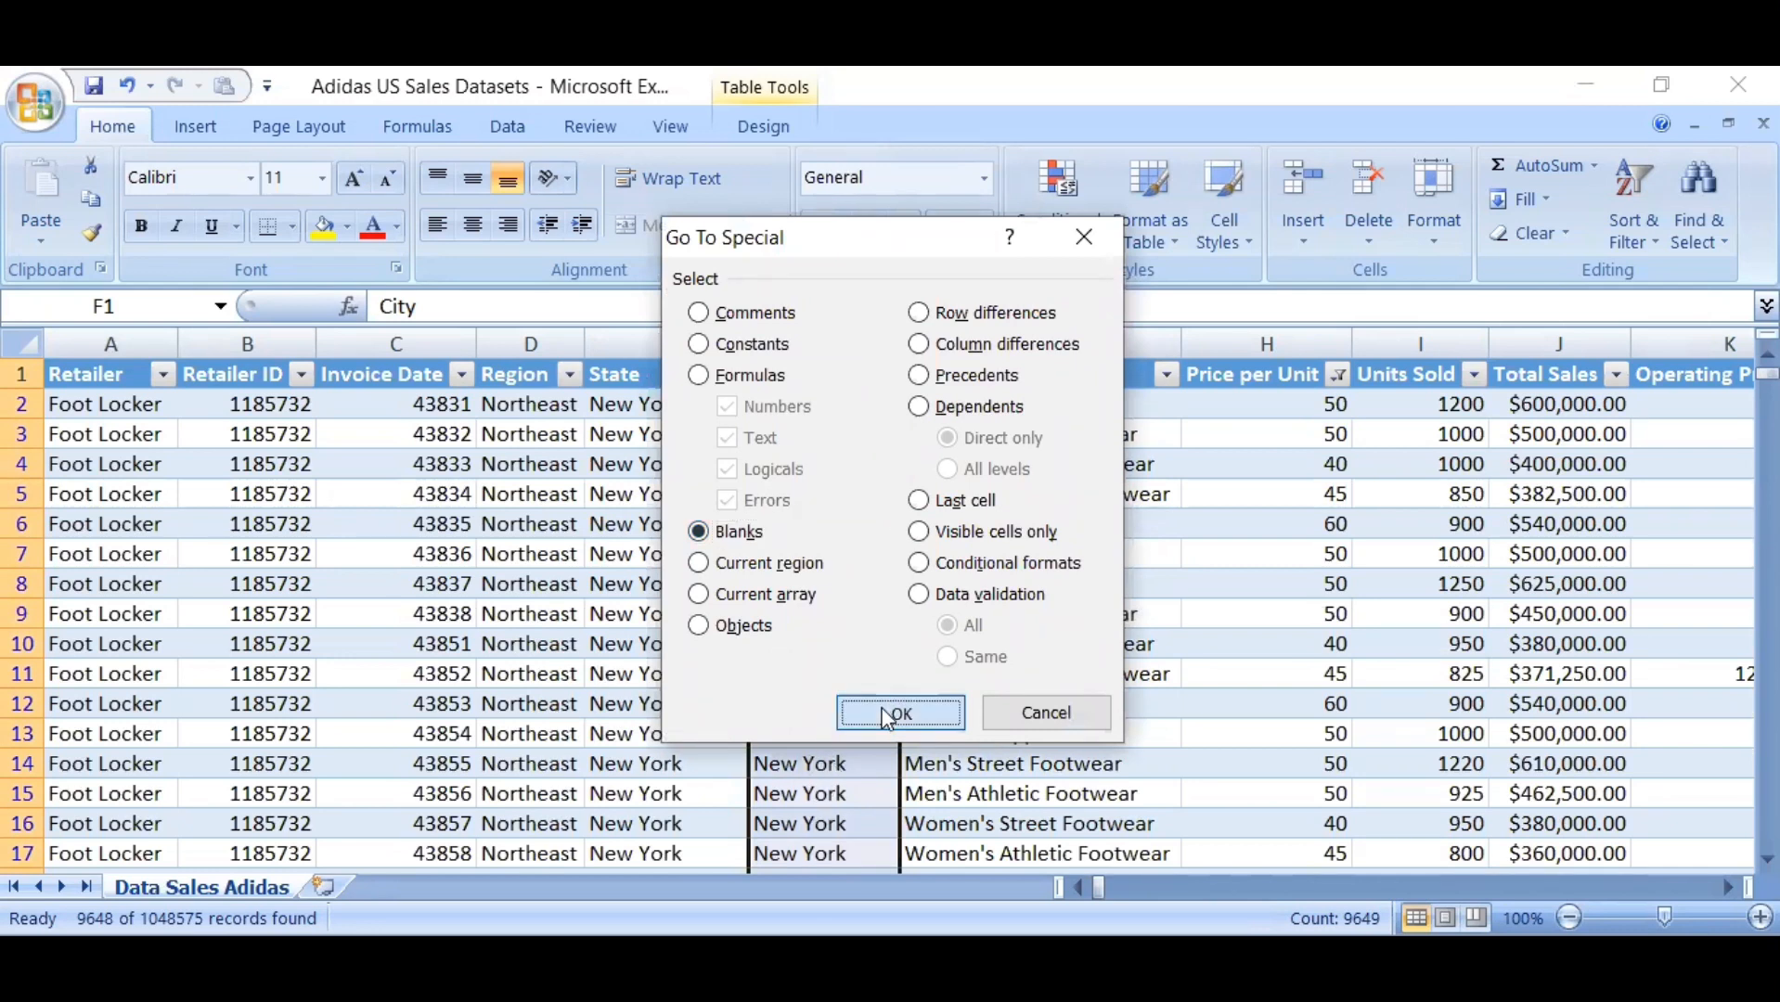
left_click(901, 712)
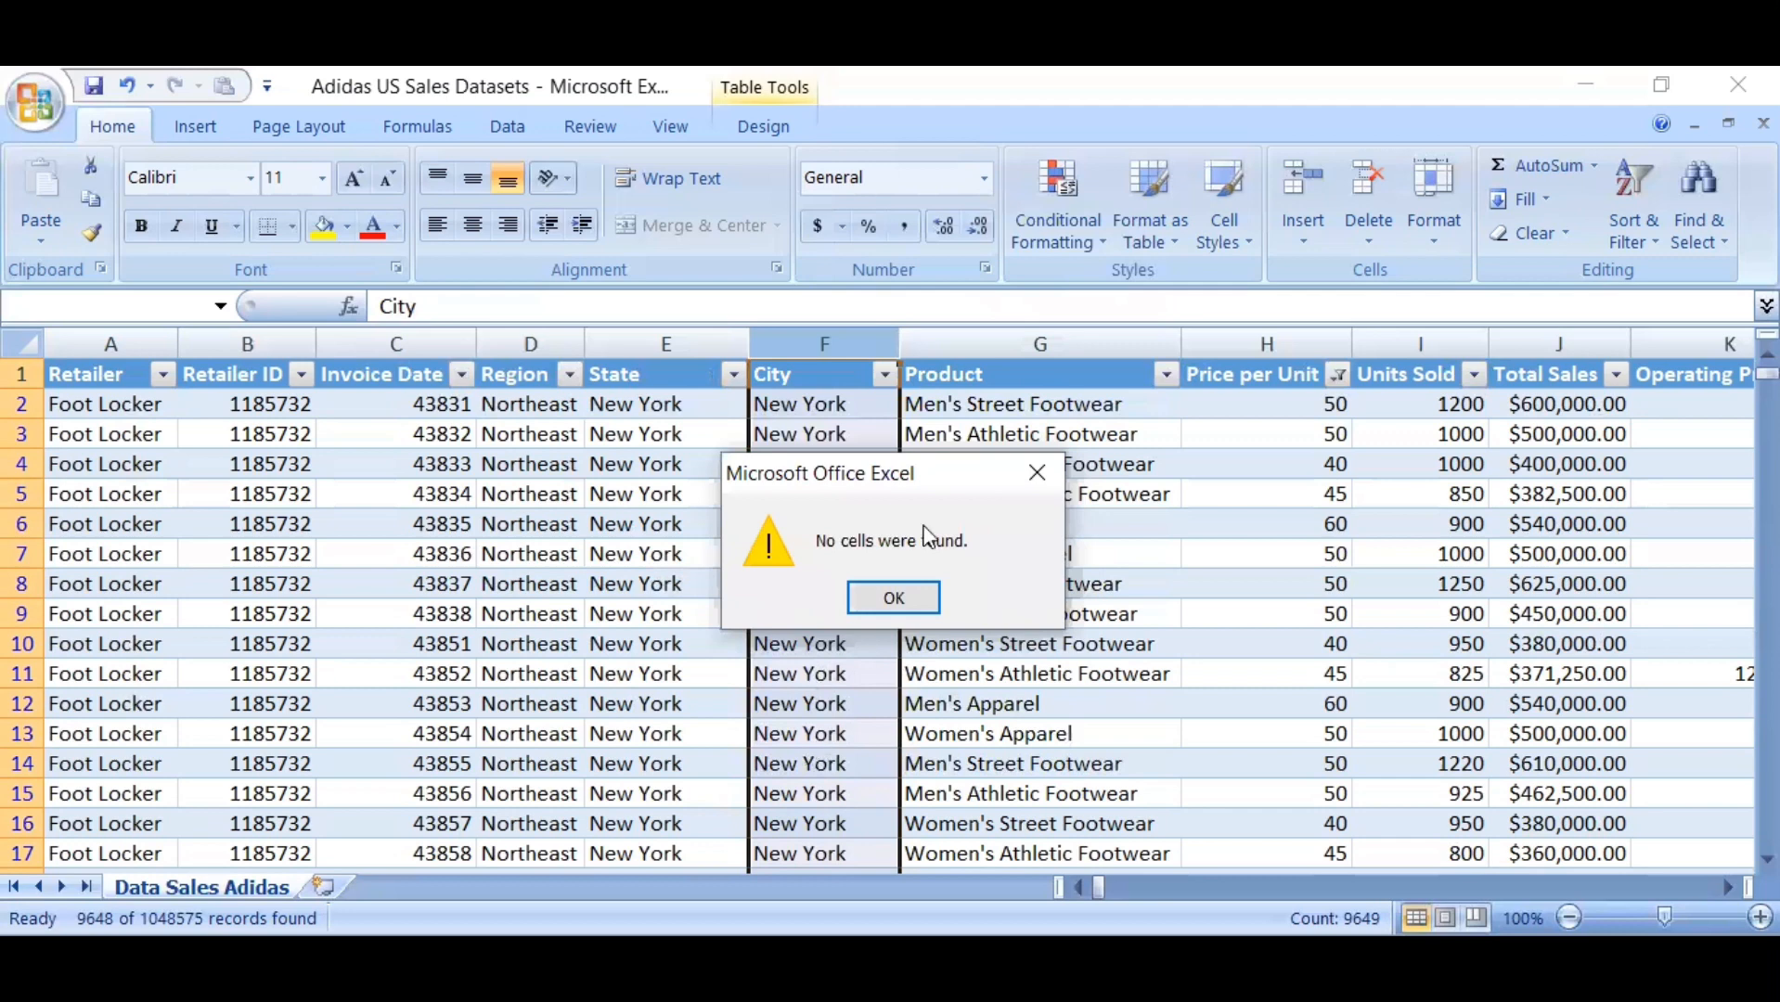
key("Return")
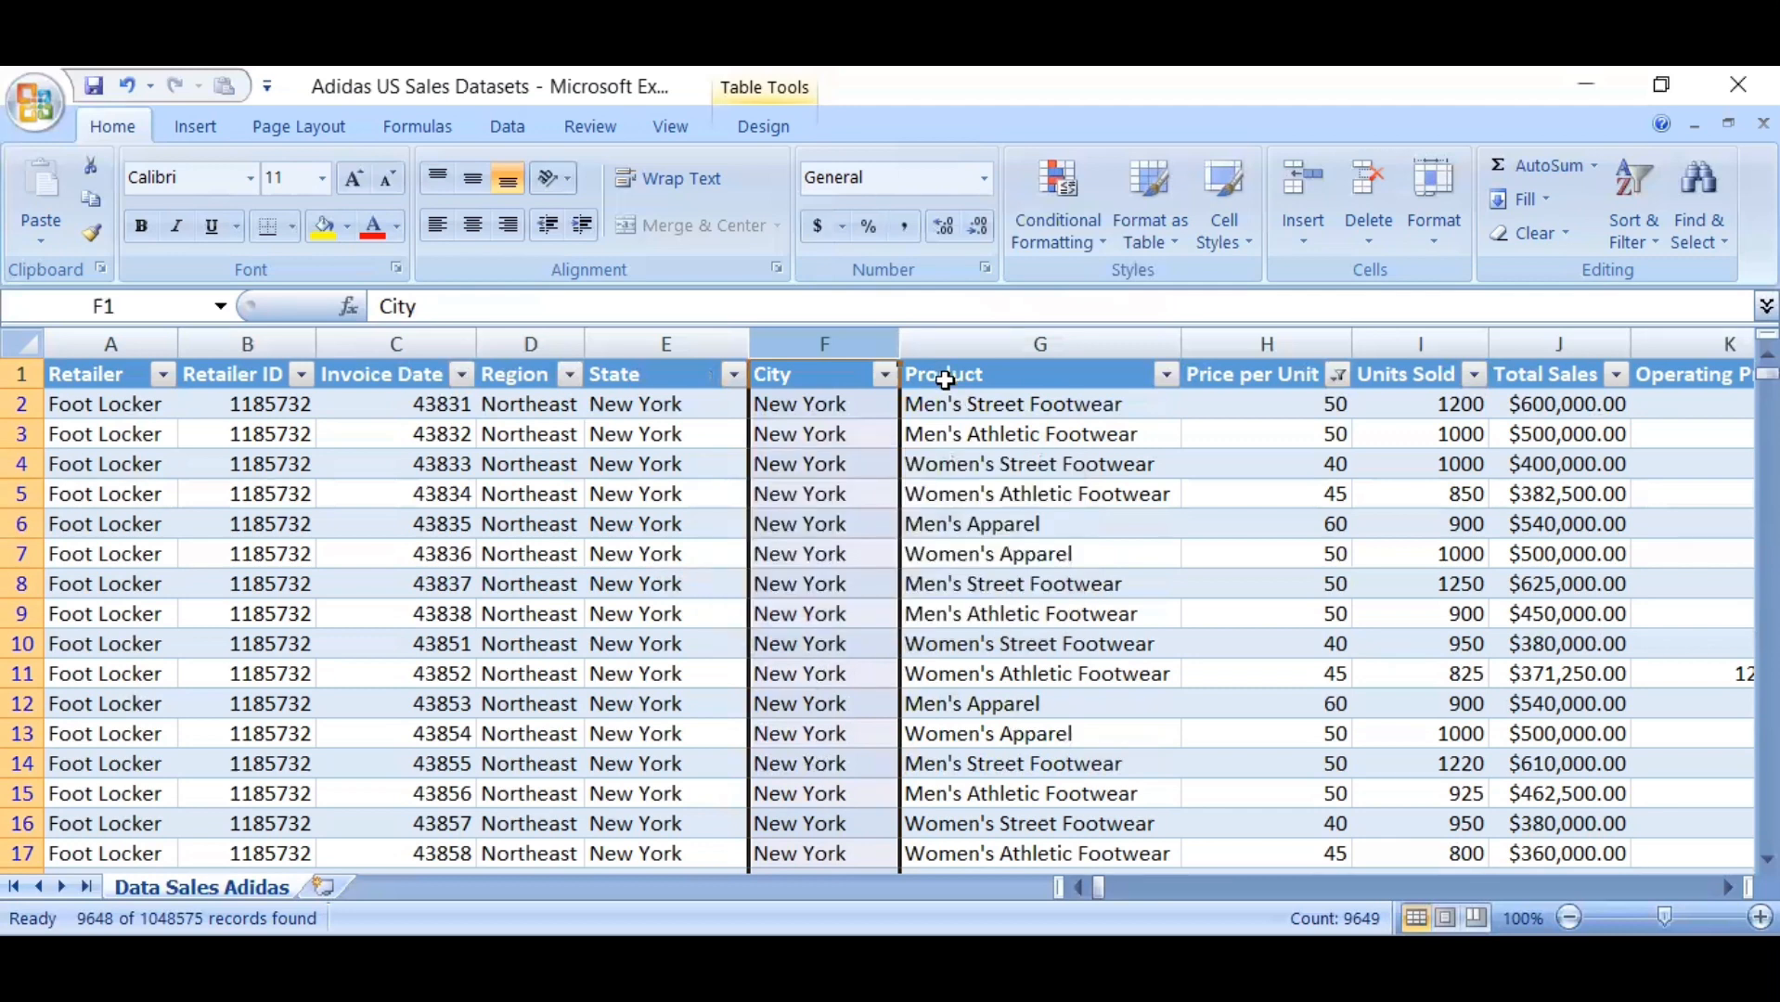
Check the whole Product column for blank cells using Go To Special with the Blanks option
left_click(954, 346)
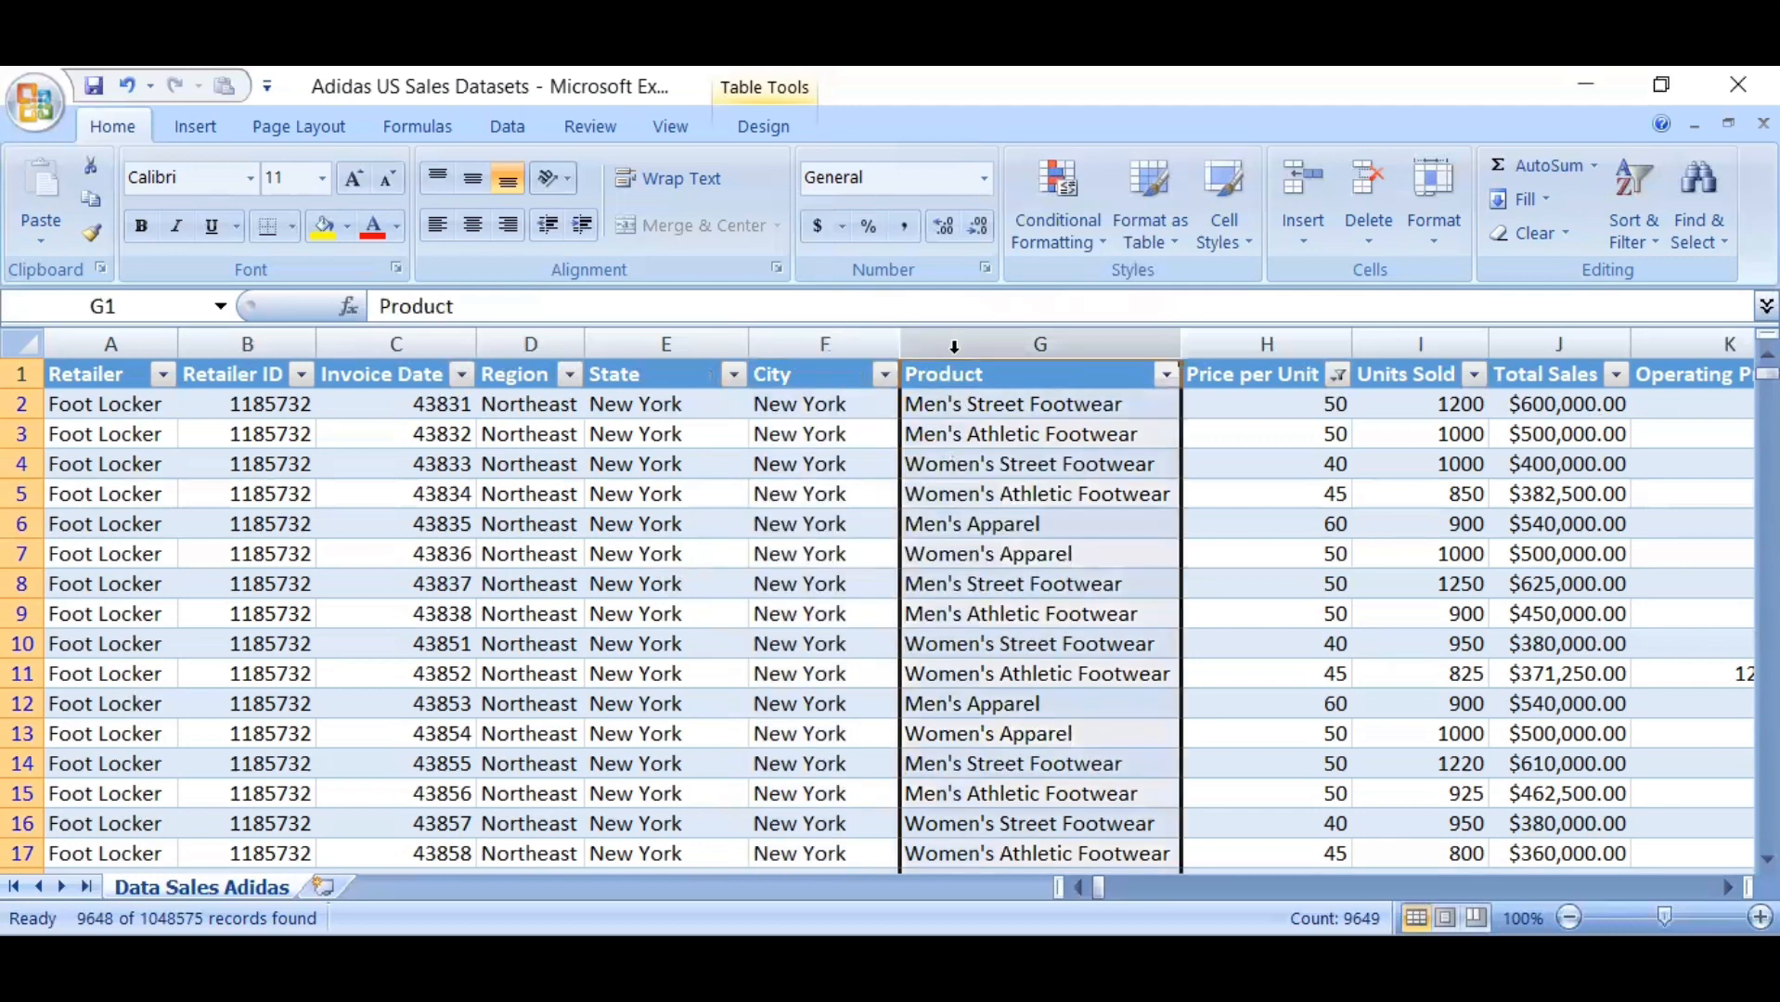
key("ctrl+g")
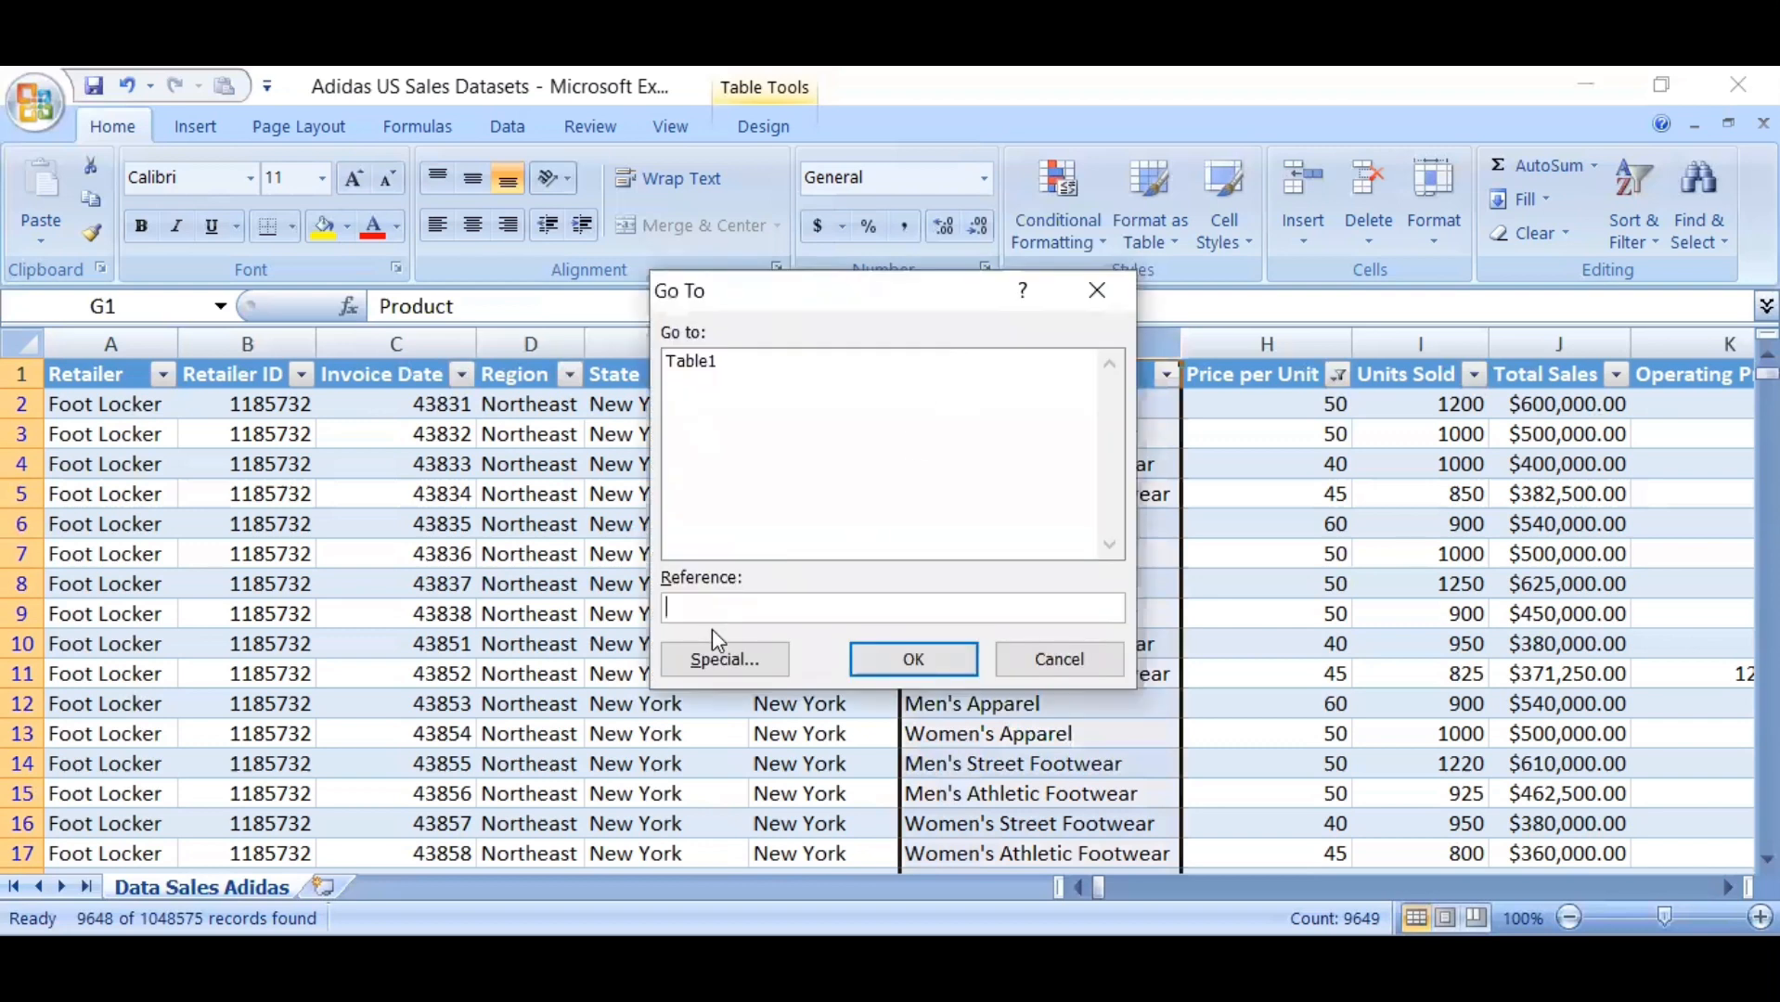
left_click(726, 660)
left_click(703, 533)
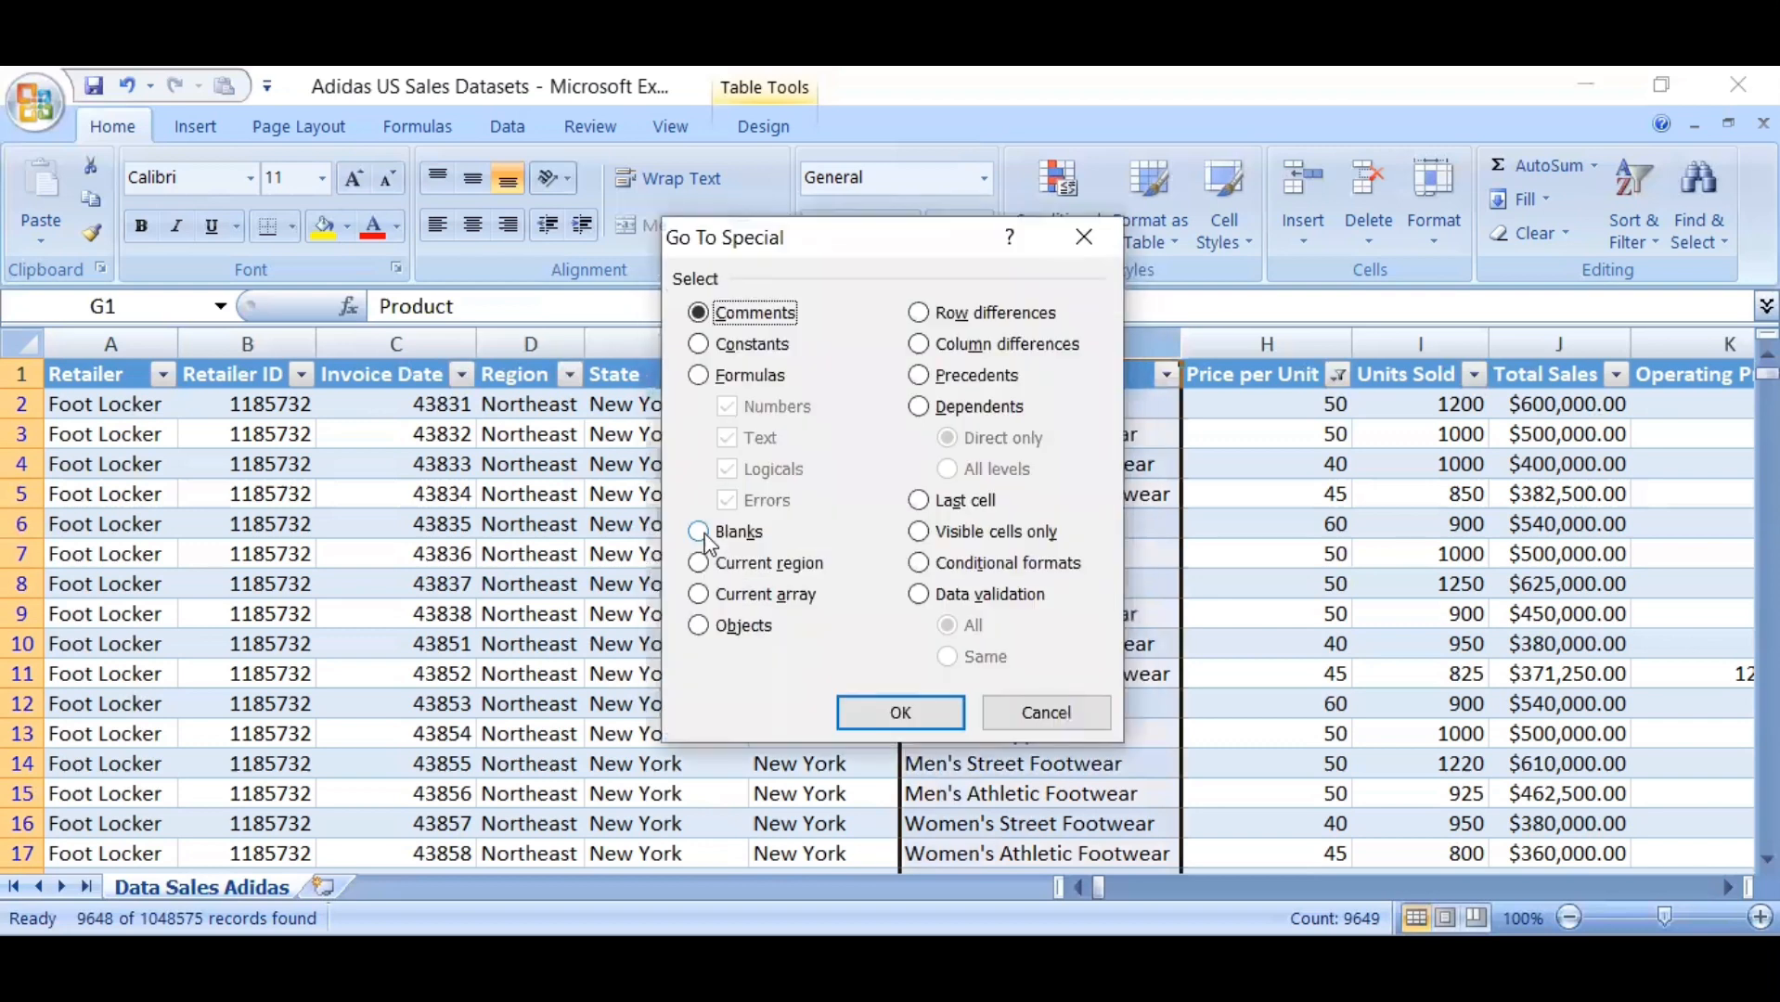
left_click(901, 711)
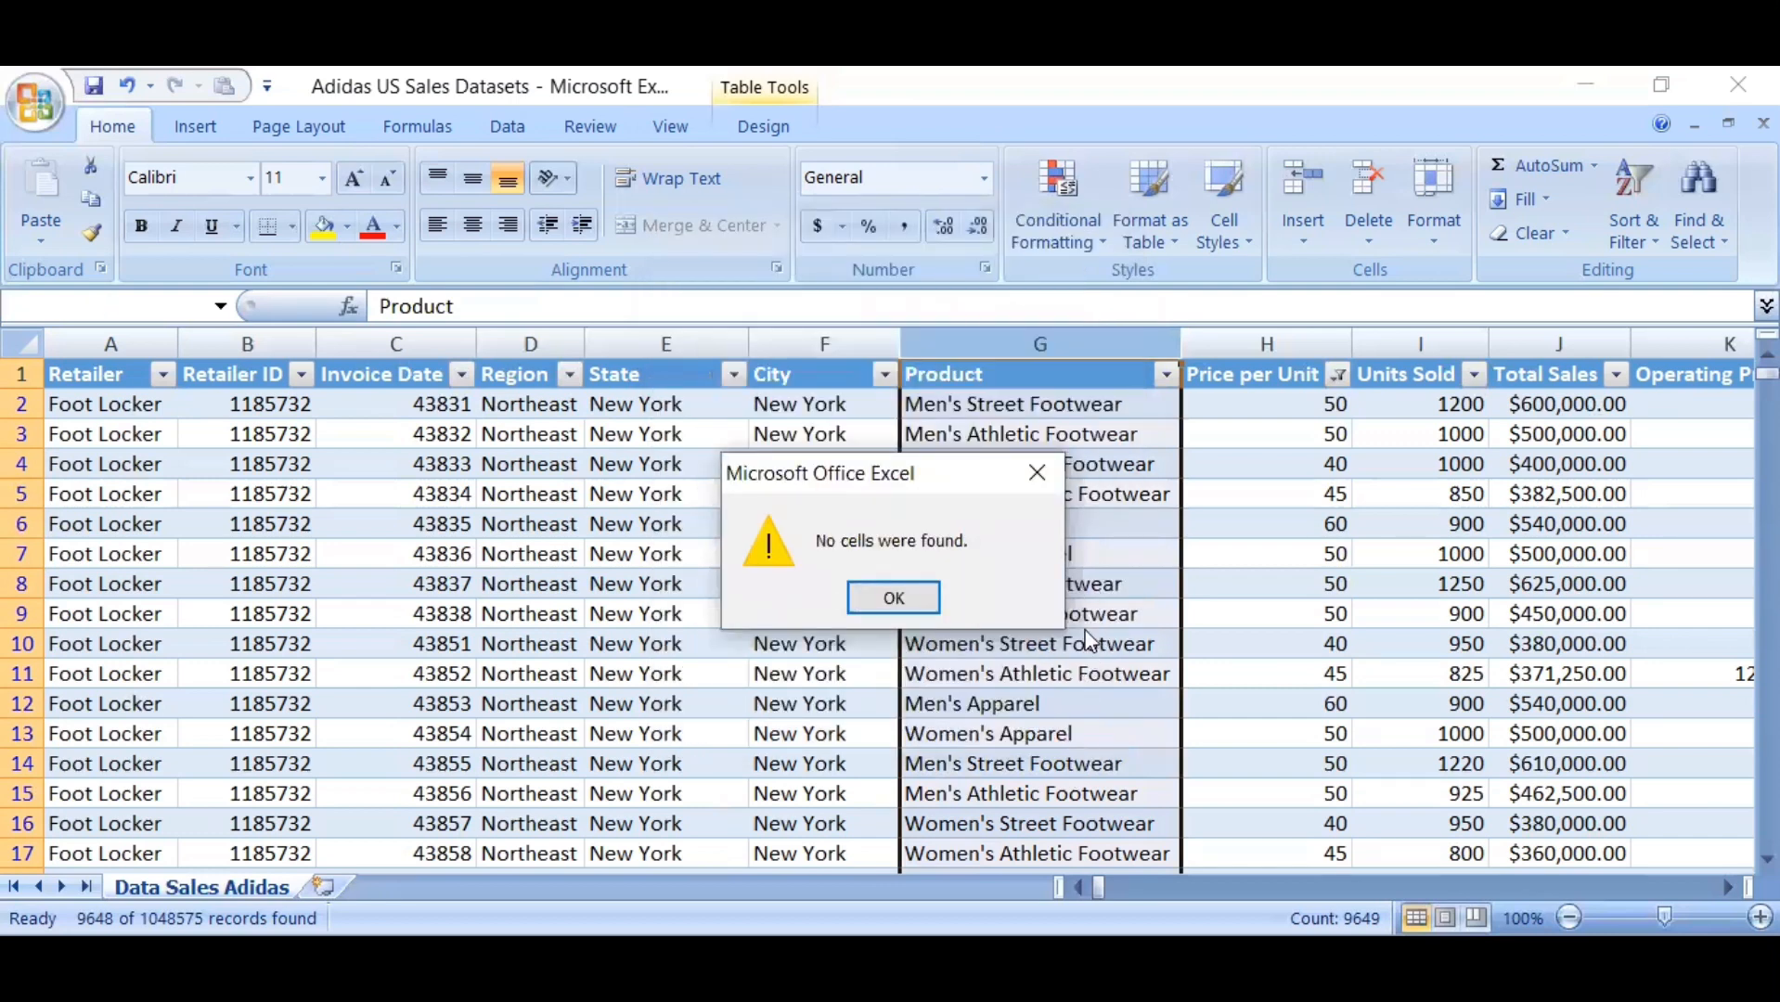
left_click(923, 599)
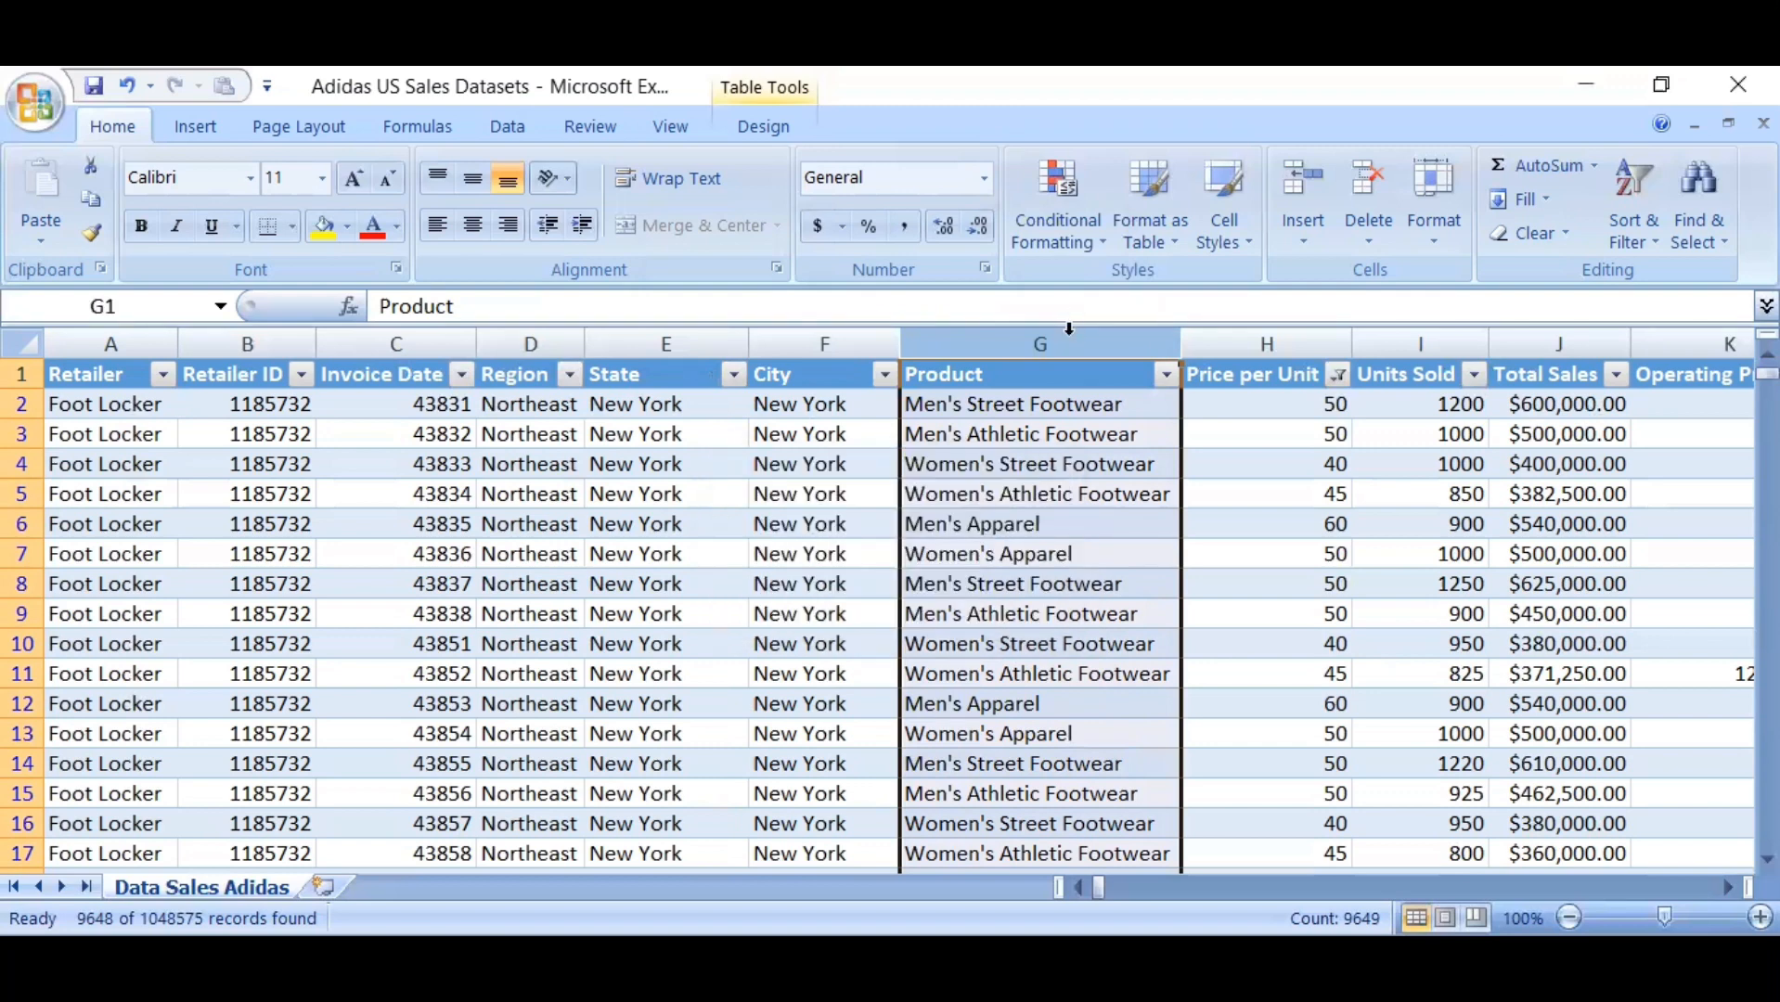
Review the distinct entries in the Product column's filter list and close it with all entries selected
left_click(1235, 458)
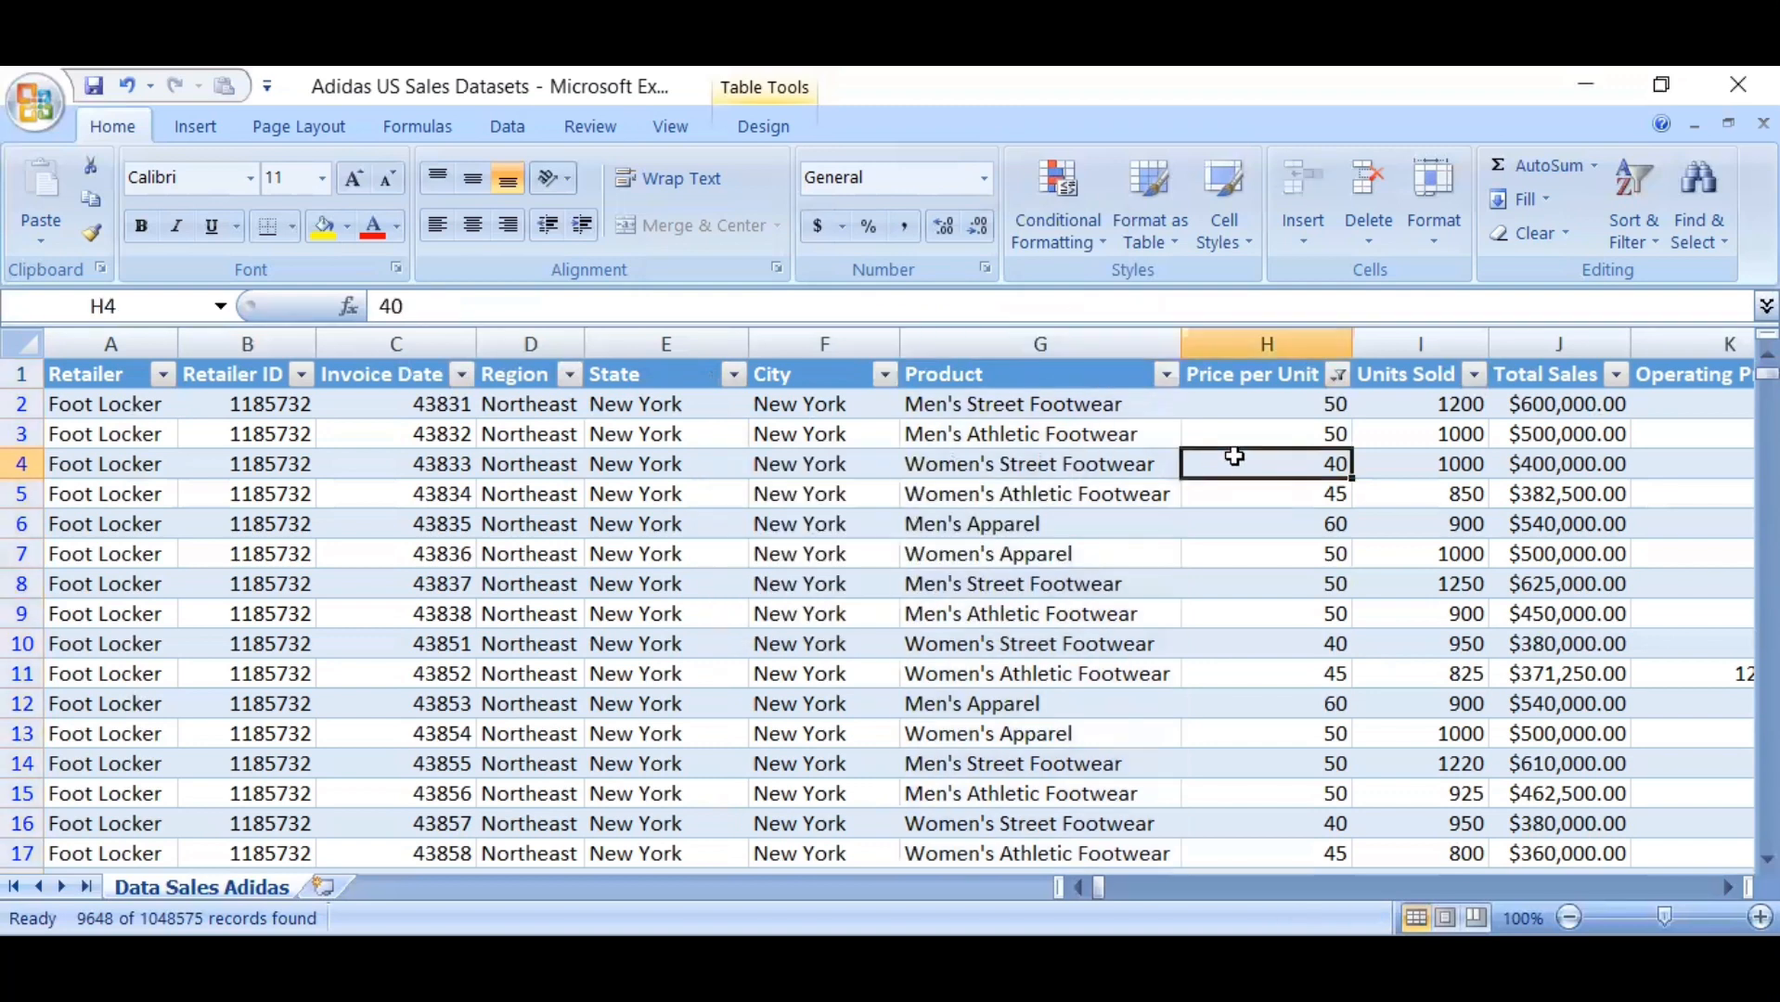
left_click(1086, 370)
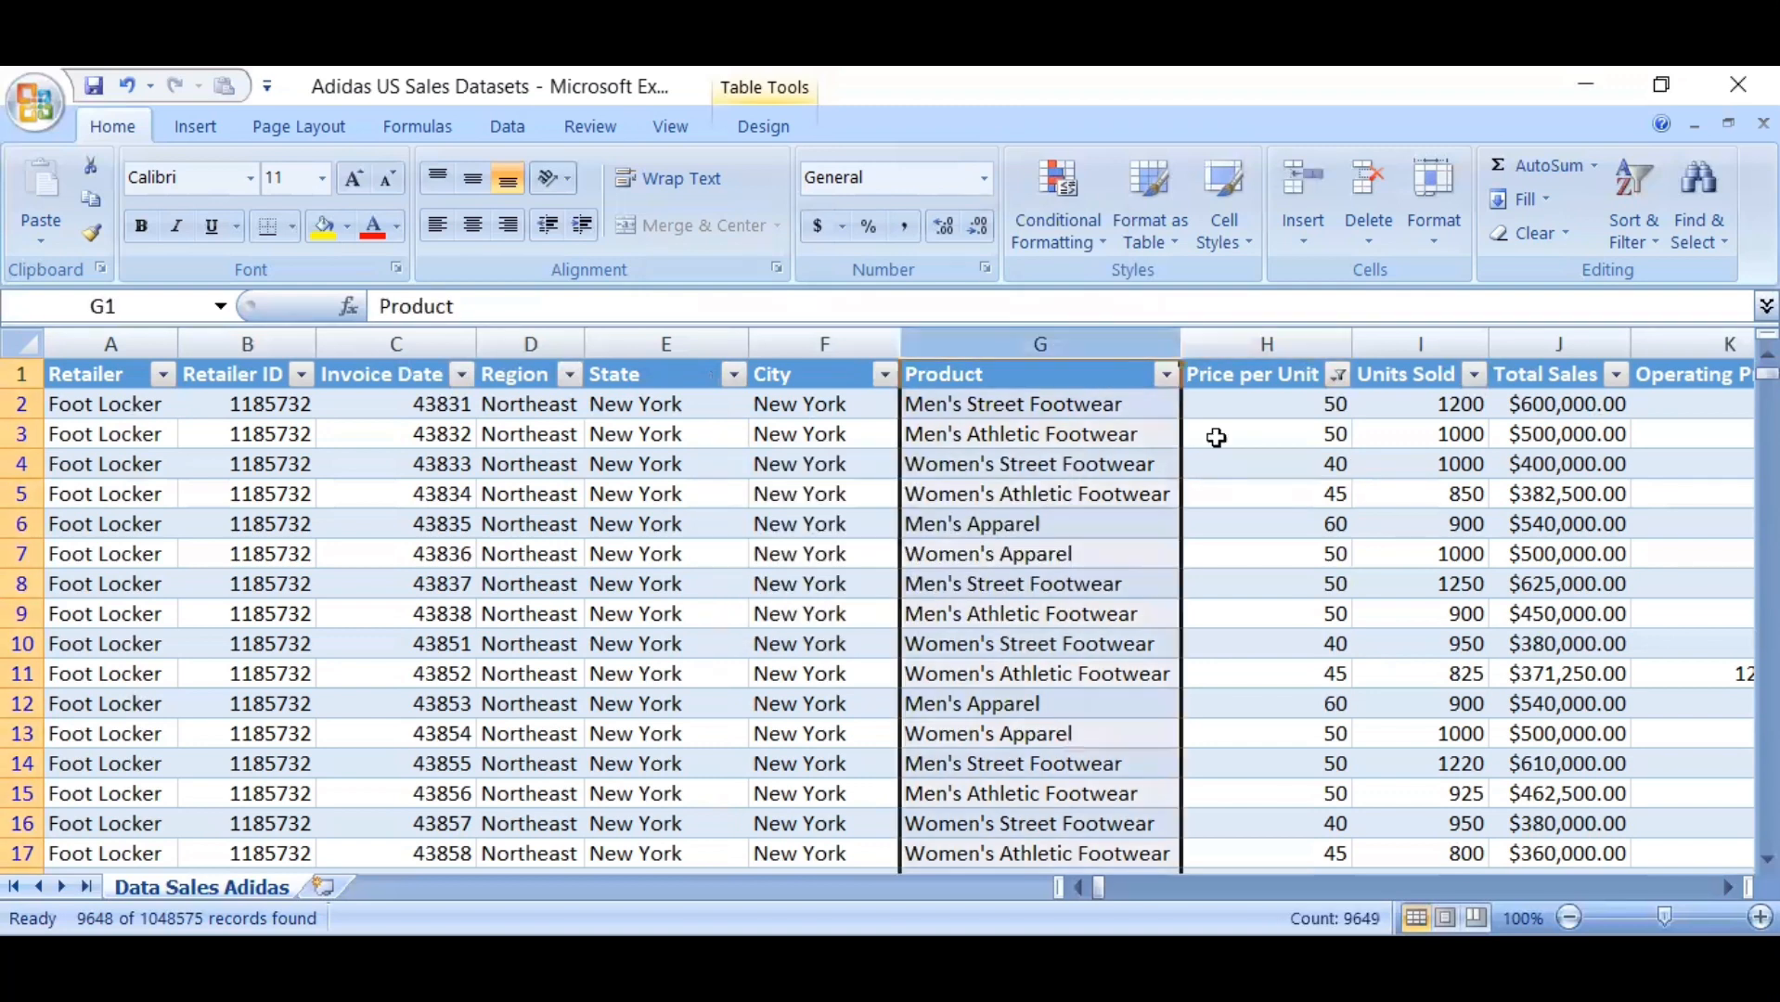
left_click(1265, 459)
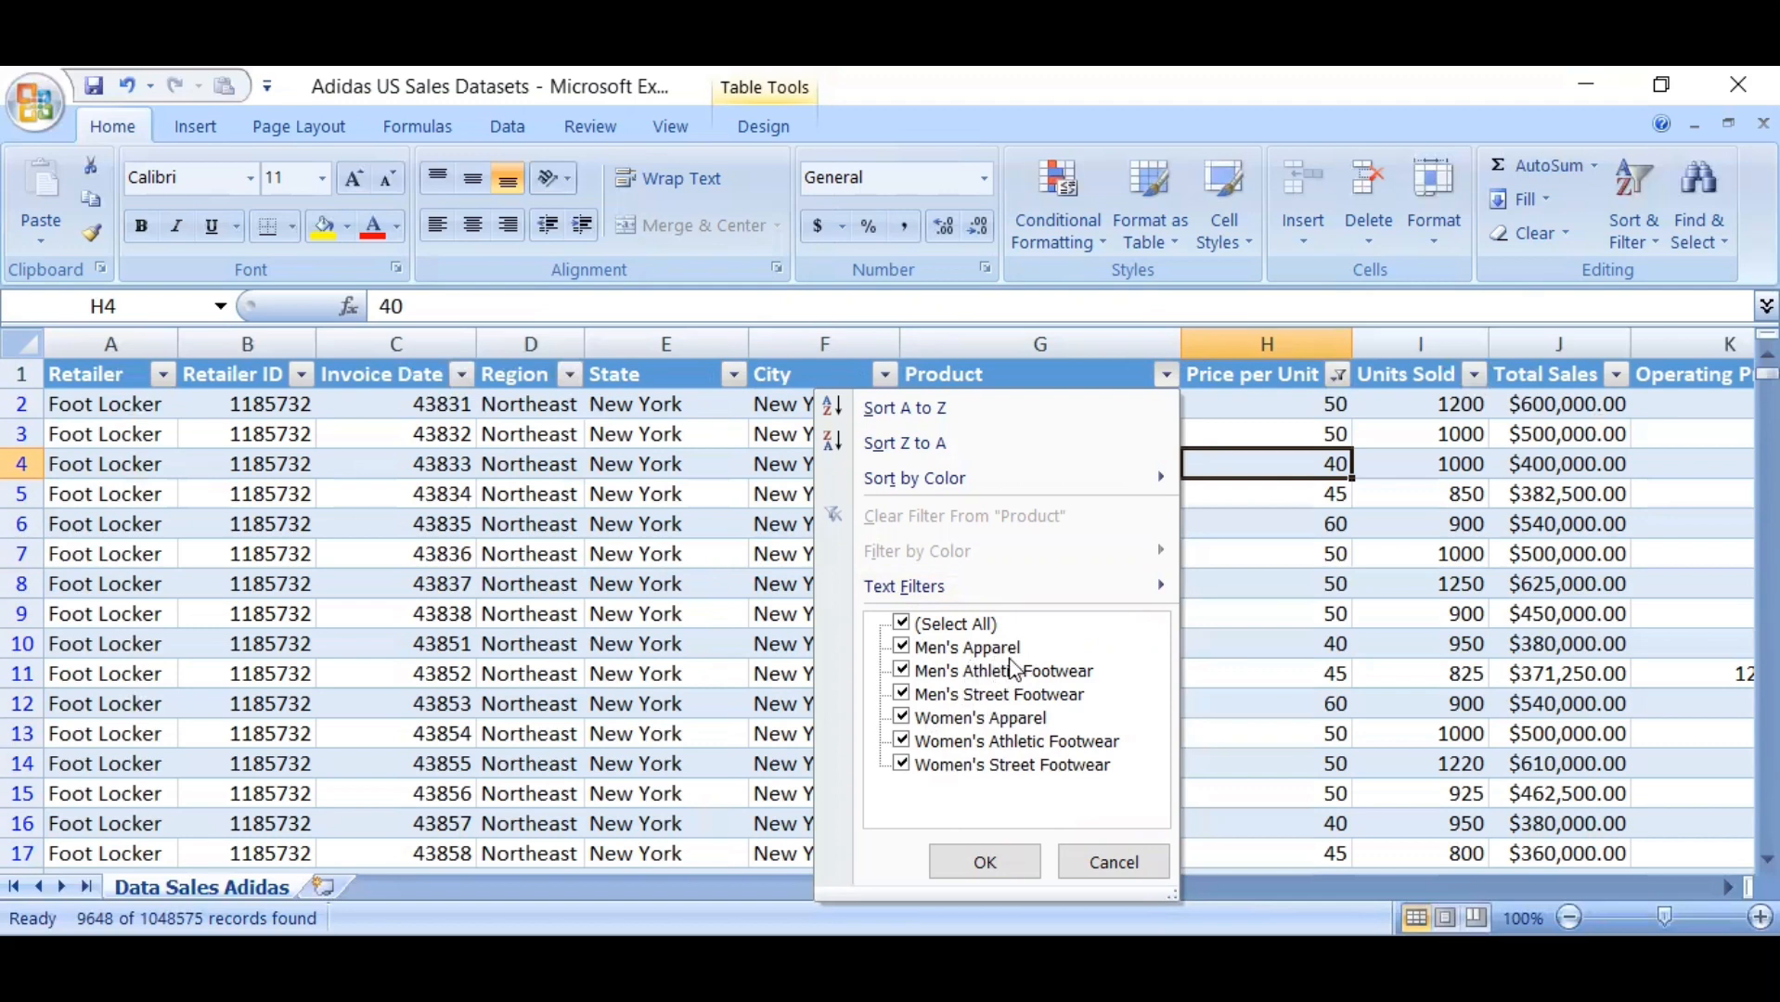
left_click(986, 862)
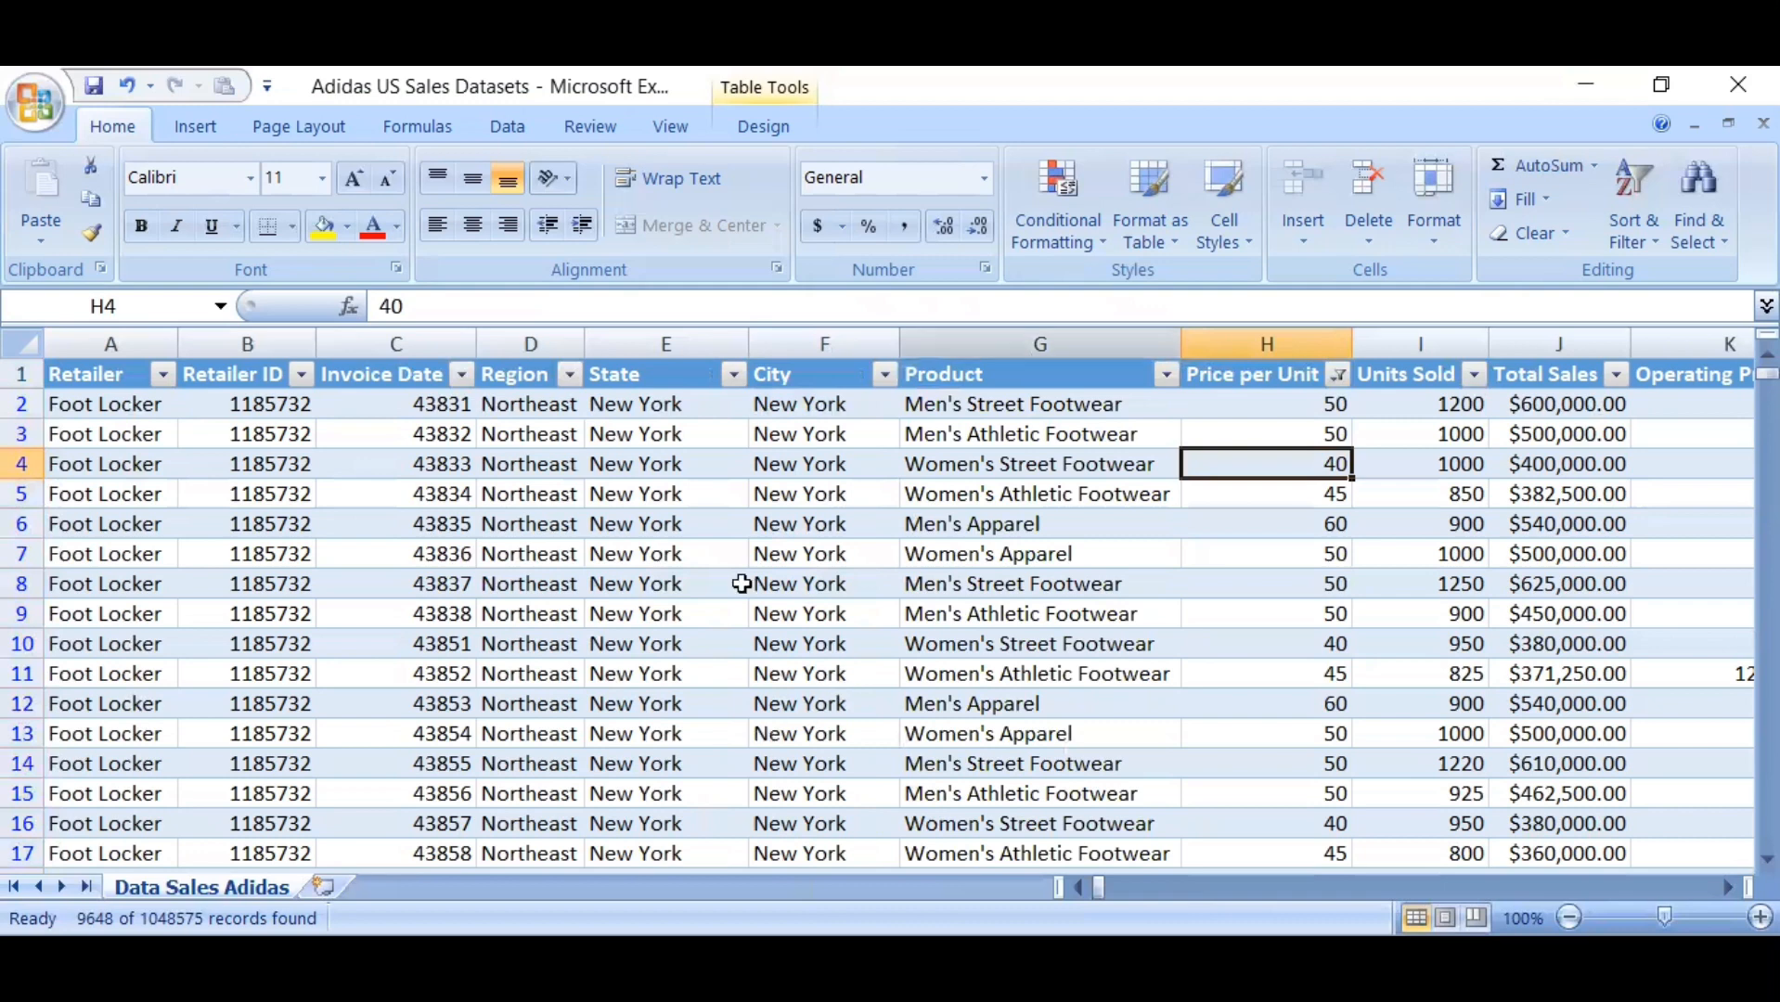